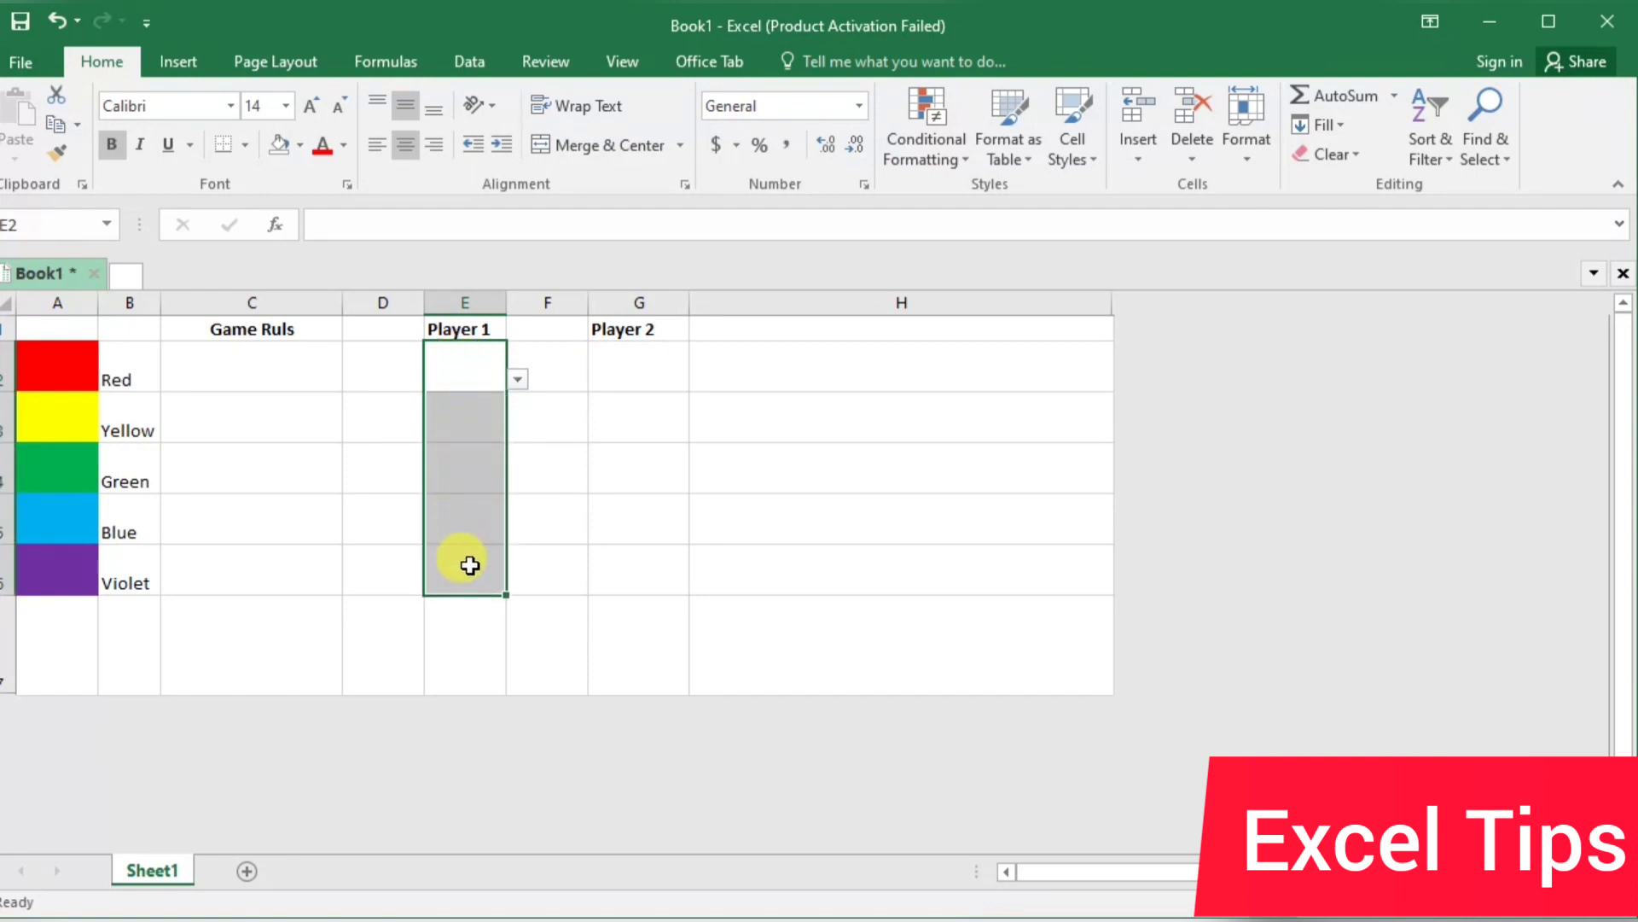
Apply list data validation to E2:E6 and G2:G6, using the color names in B2:B6 as the source
left_click_drag(616, 367, 487, 566)
left_click_drag(644, 359, 669, 567, "ctrl")
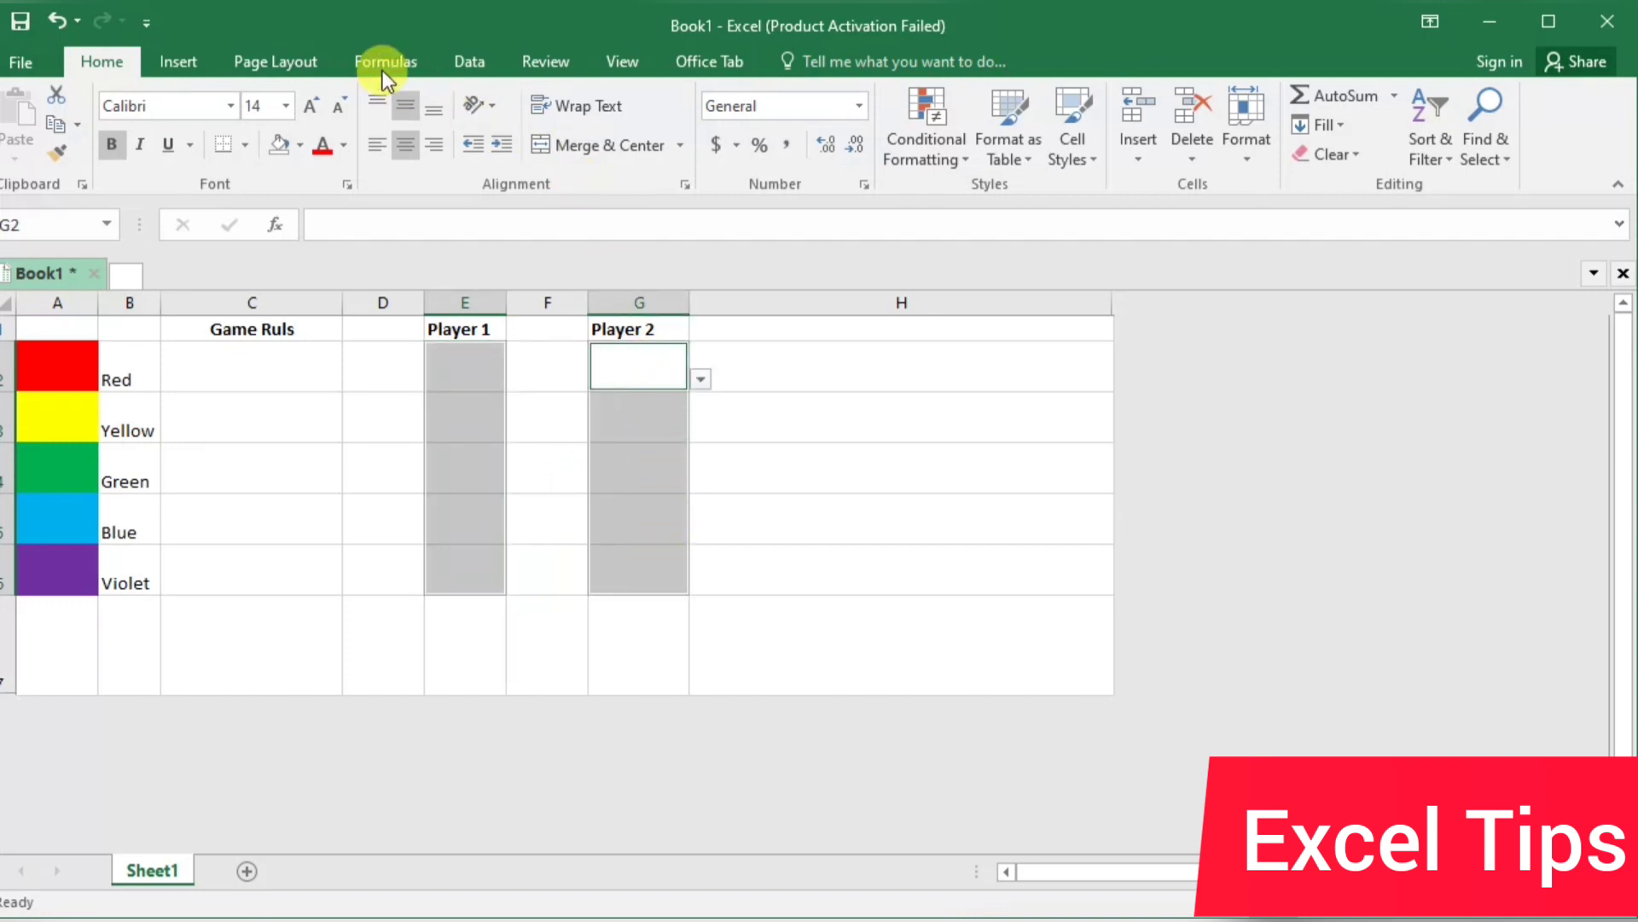
left_click(463, 58)
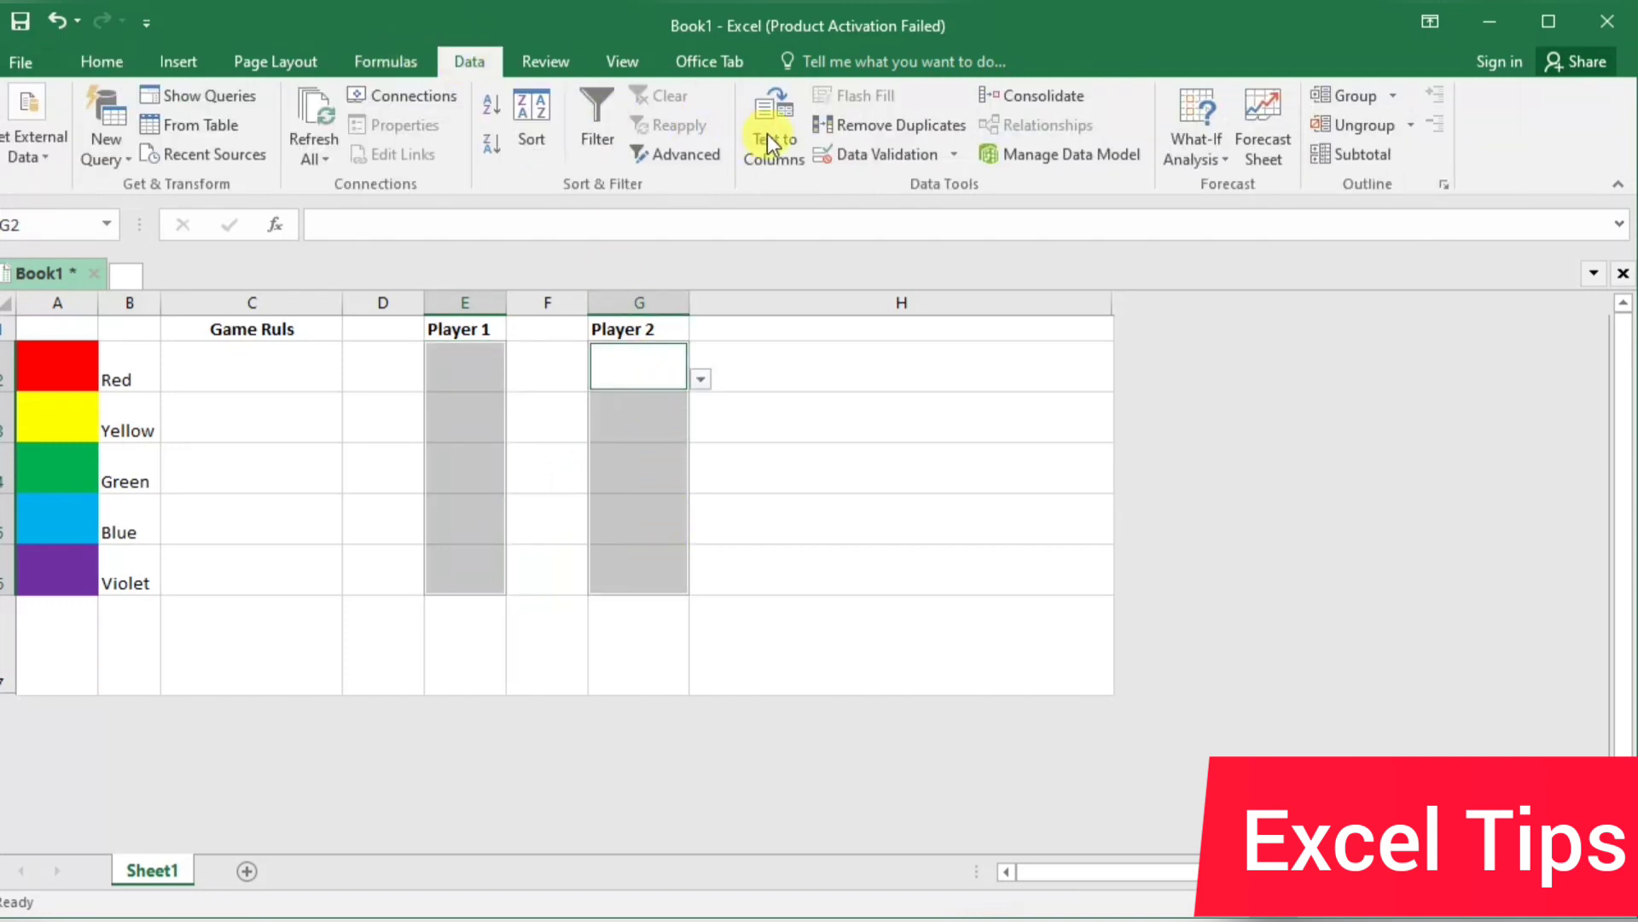
left_click(894, 155)
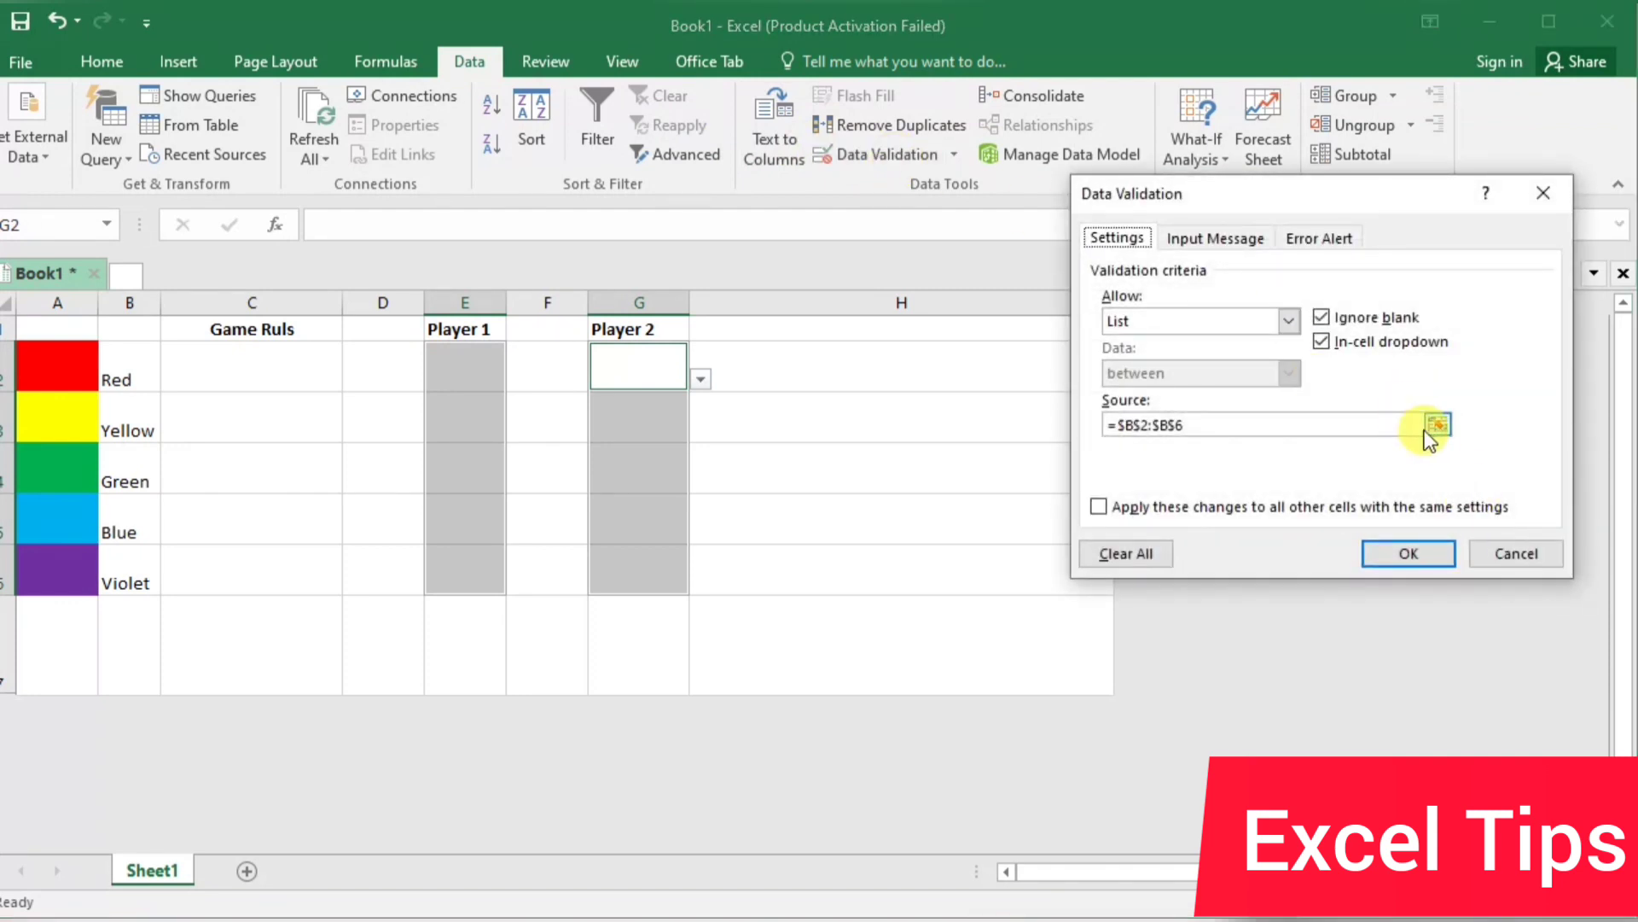
left_click(1446, 423)
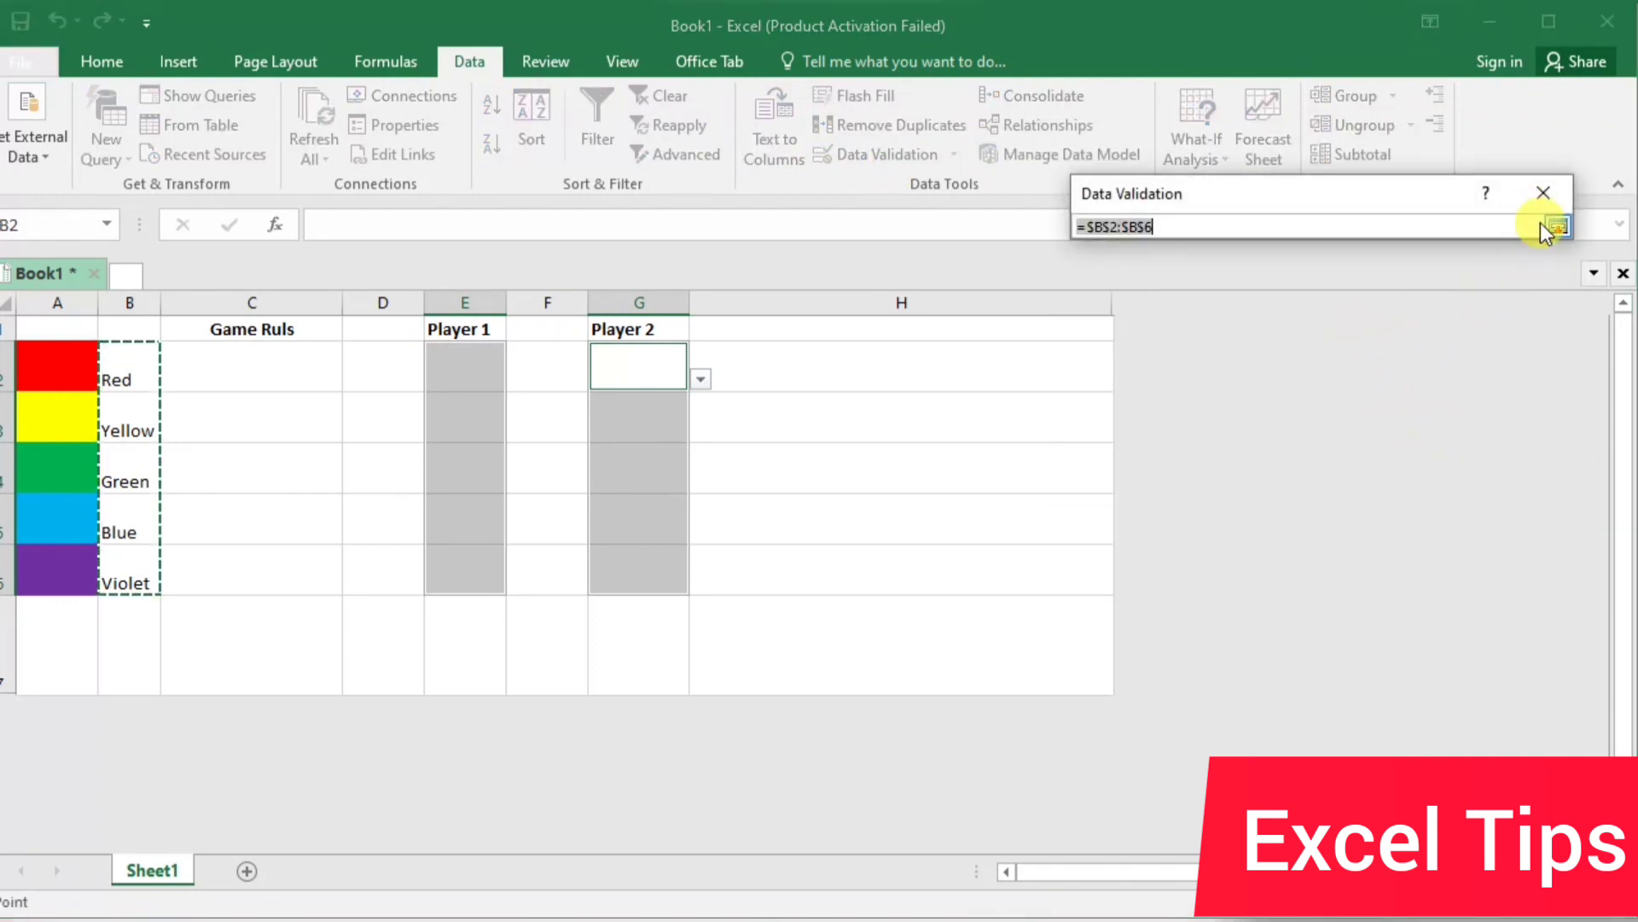
left_click(1555, 226)
left_click(1288, 320)
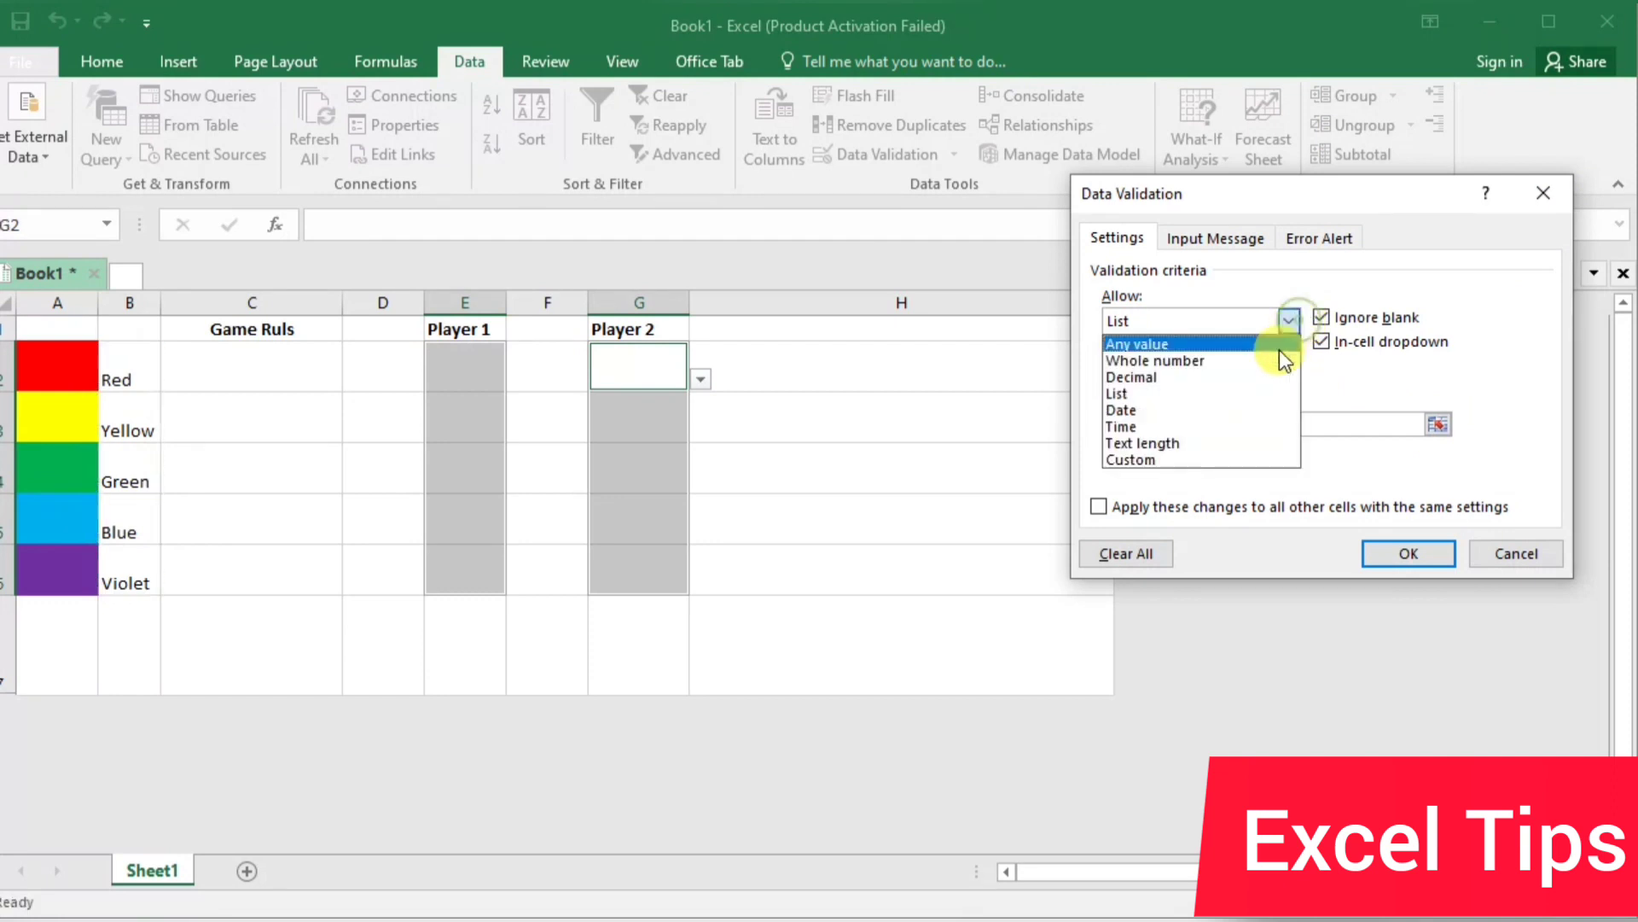
left_click(1210, 393)
left_click(1423, 424)
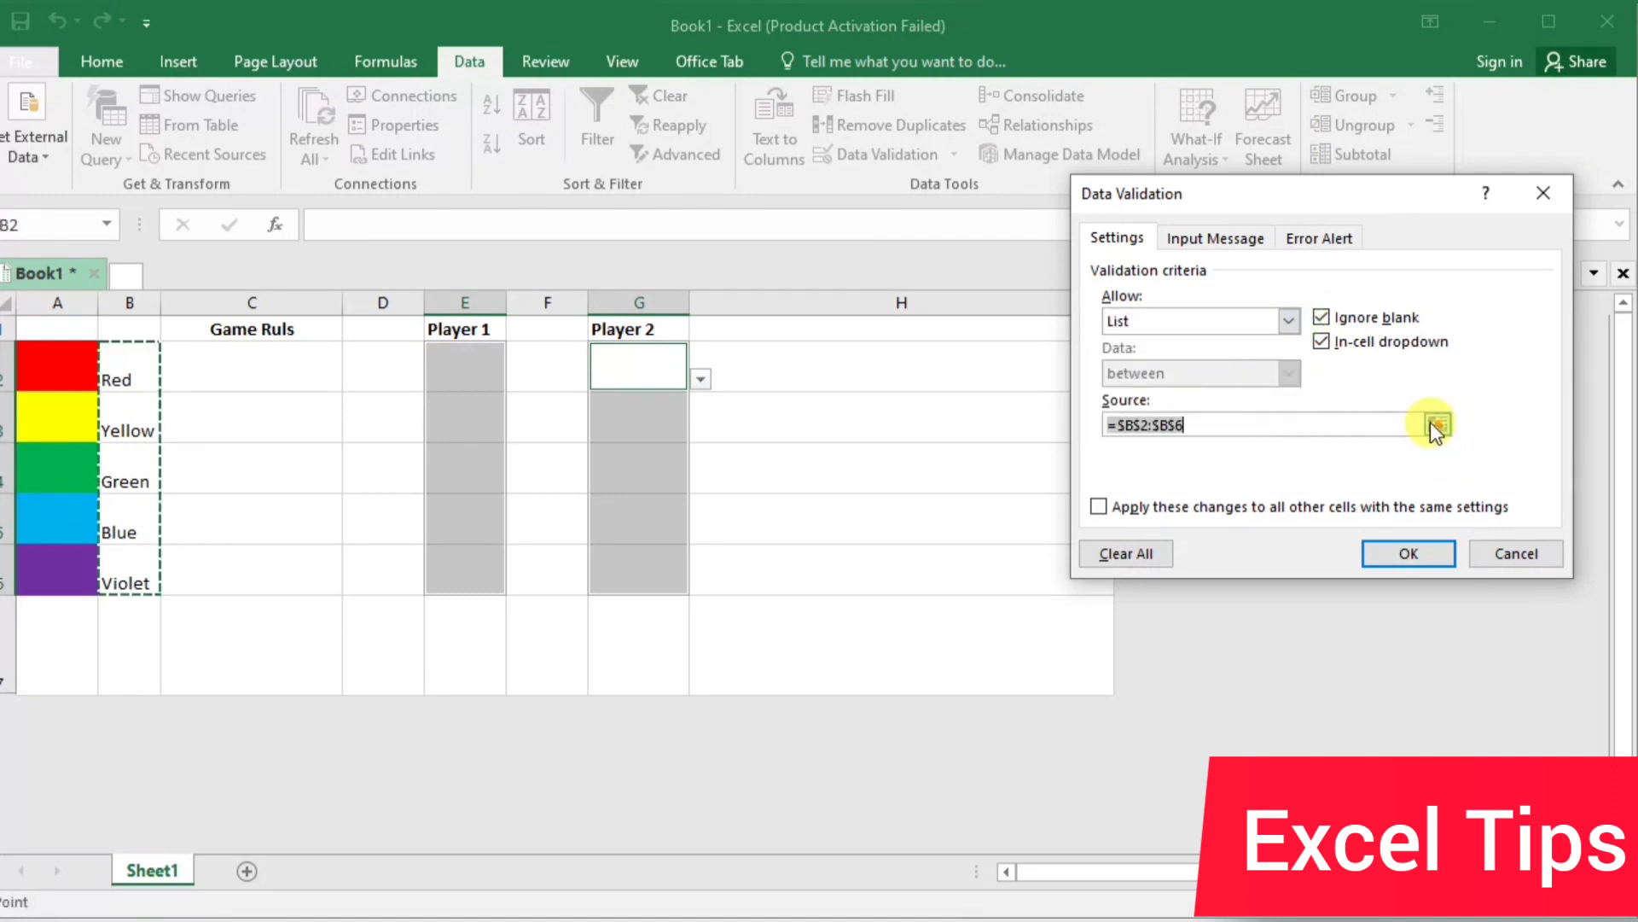
left_click(1437, 424)
left_click_drag(128, 367, 142, 565)
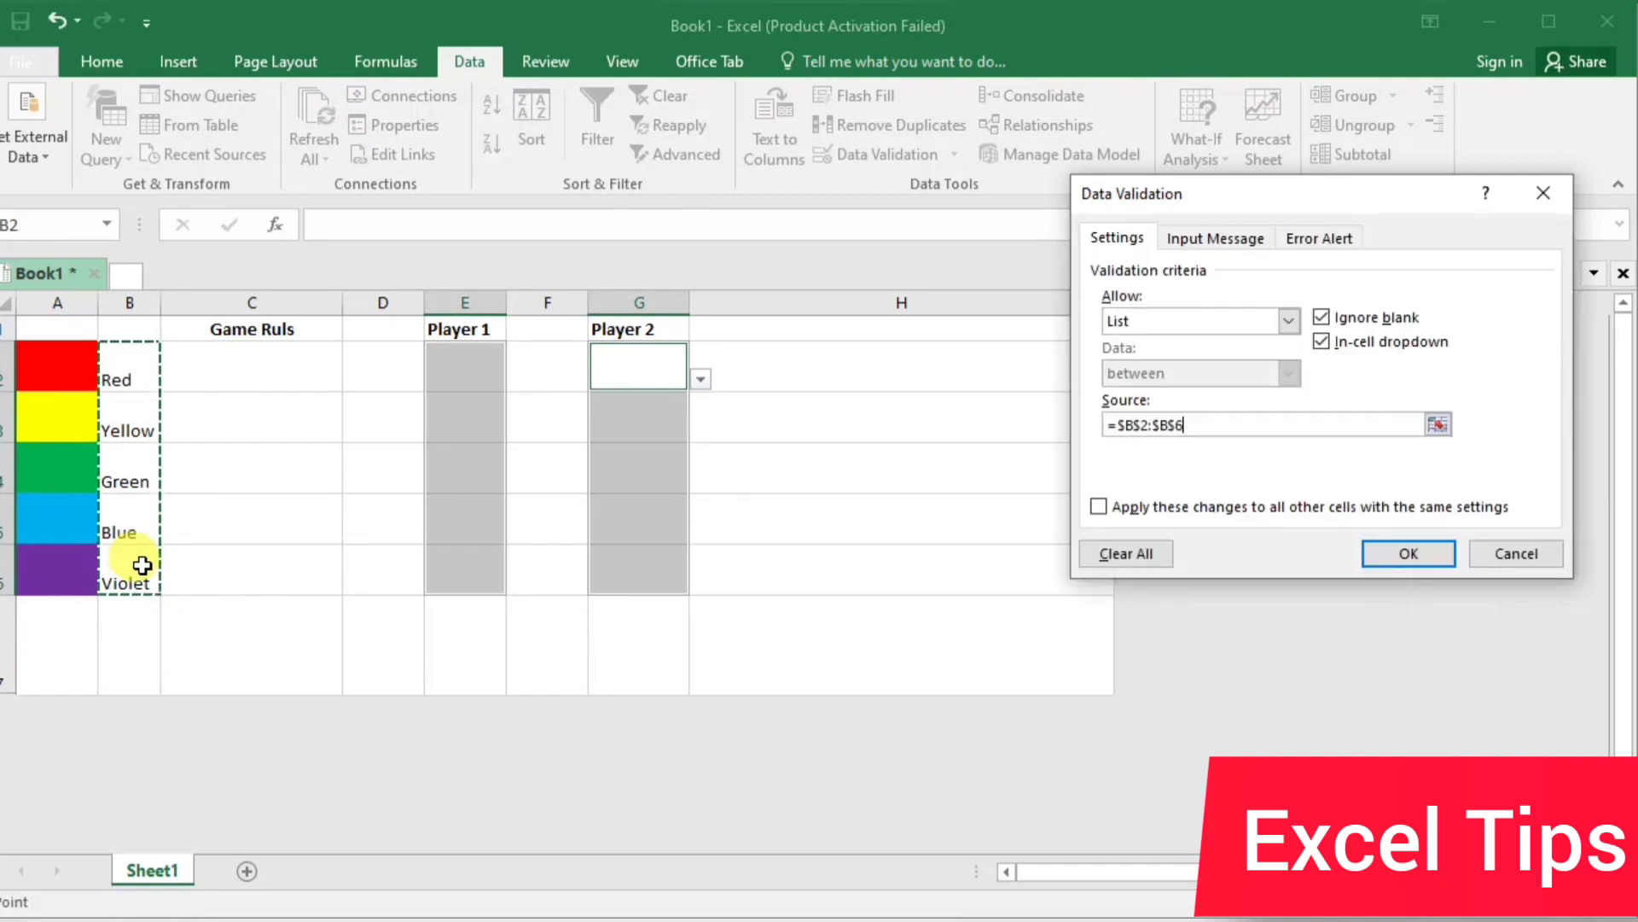
key("Return")
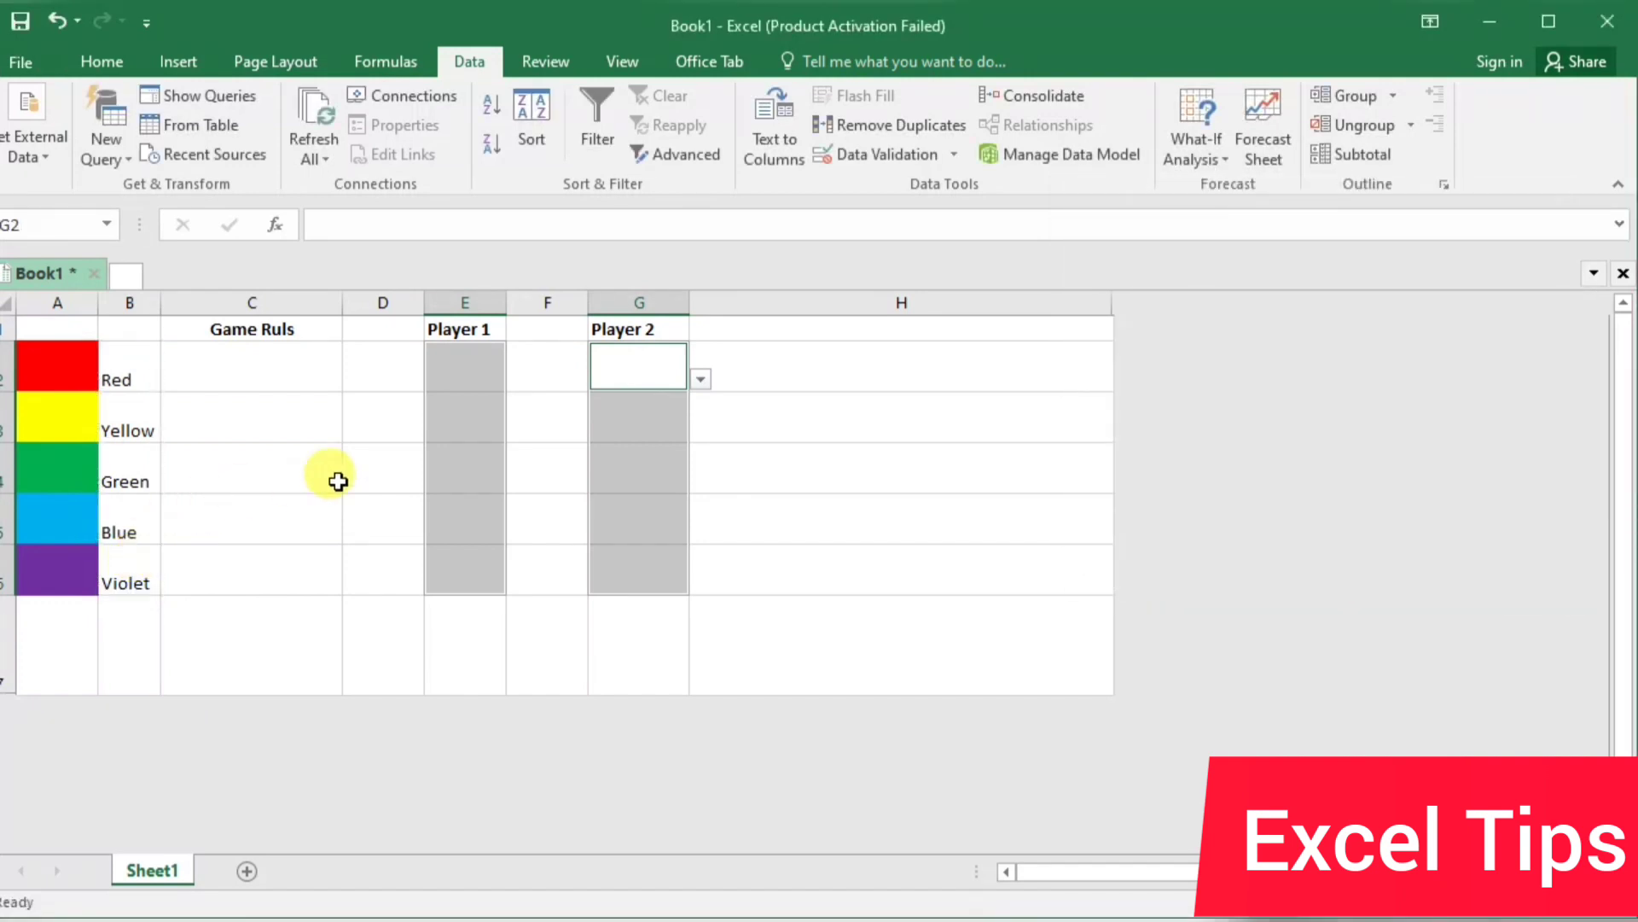
Try the drop-down list in Player 1's cell E2 with Green, and settle on Red
left_click(404, 459)
left_click(472, 368)
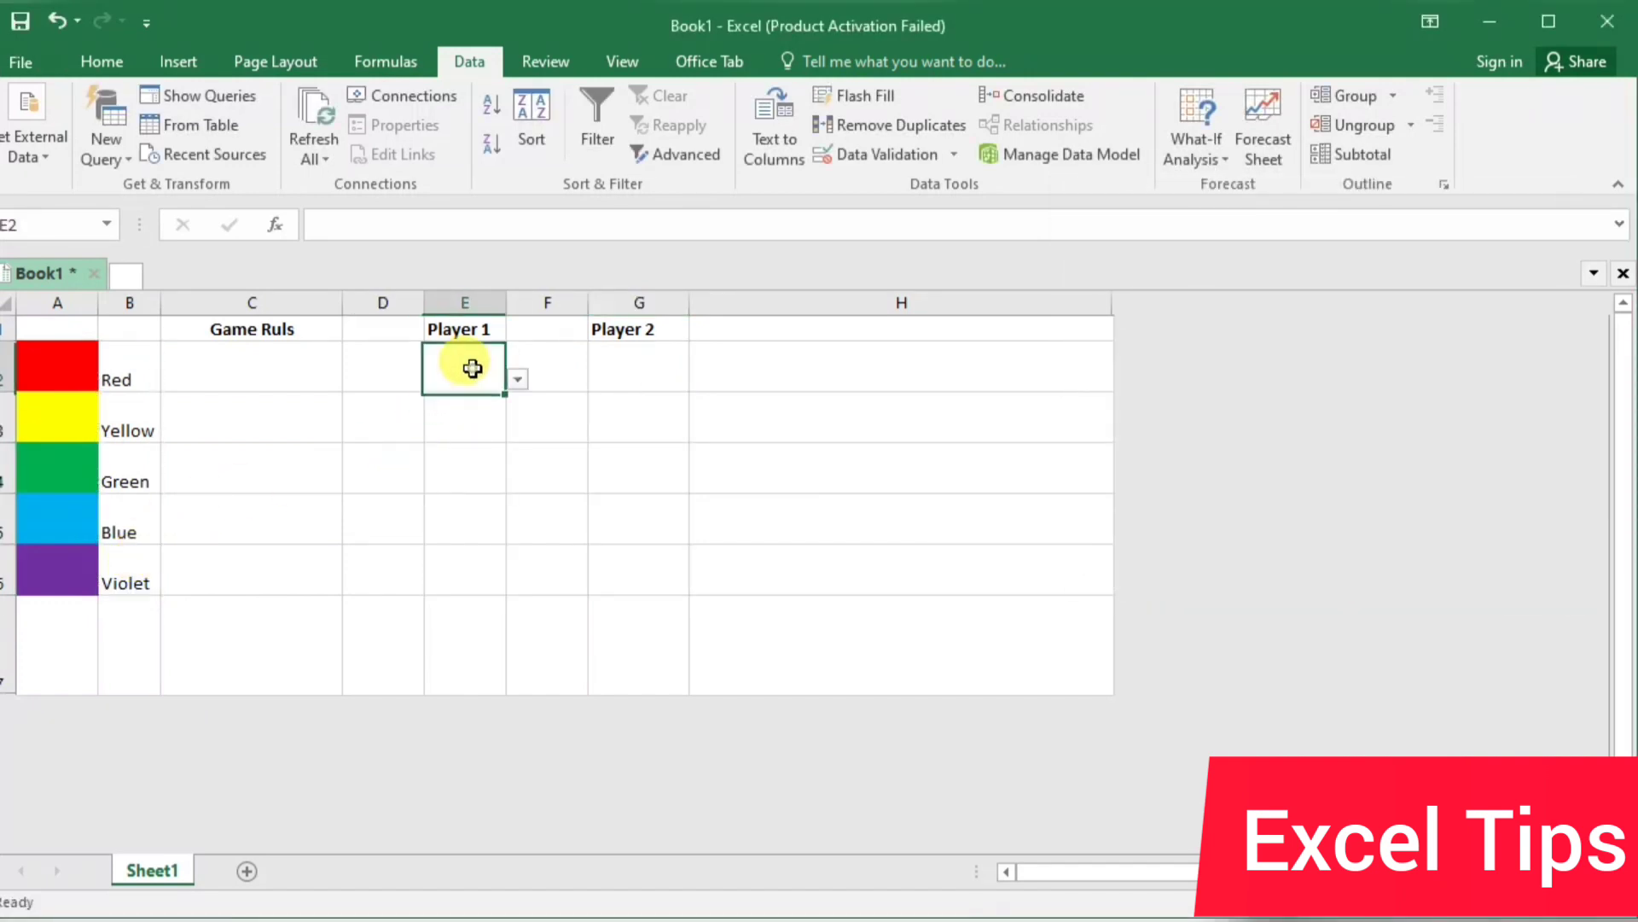
left_click(518, 379)
left_click(480, 435)
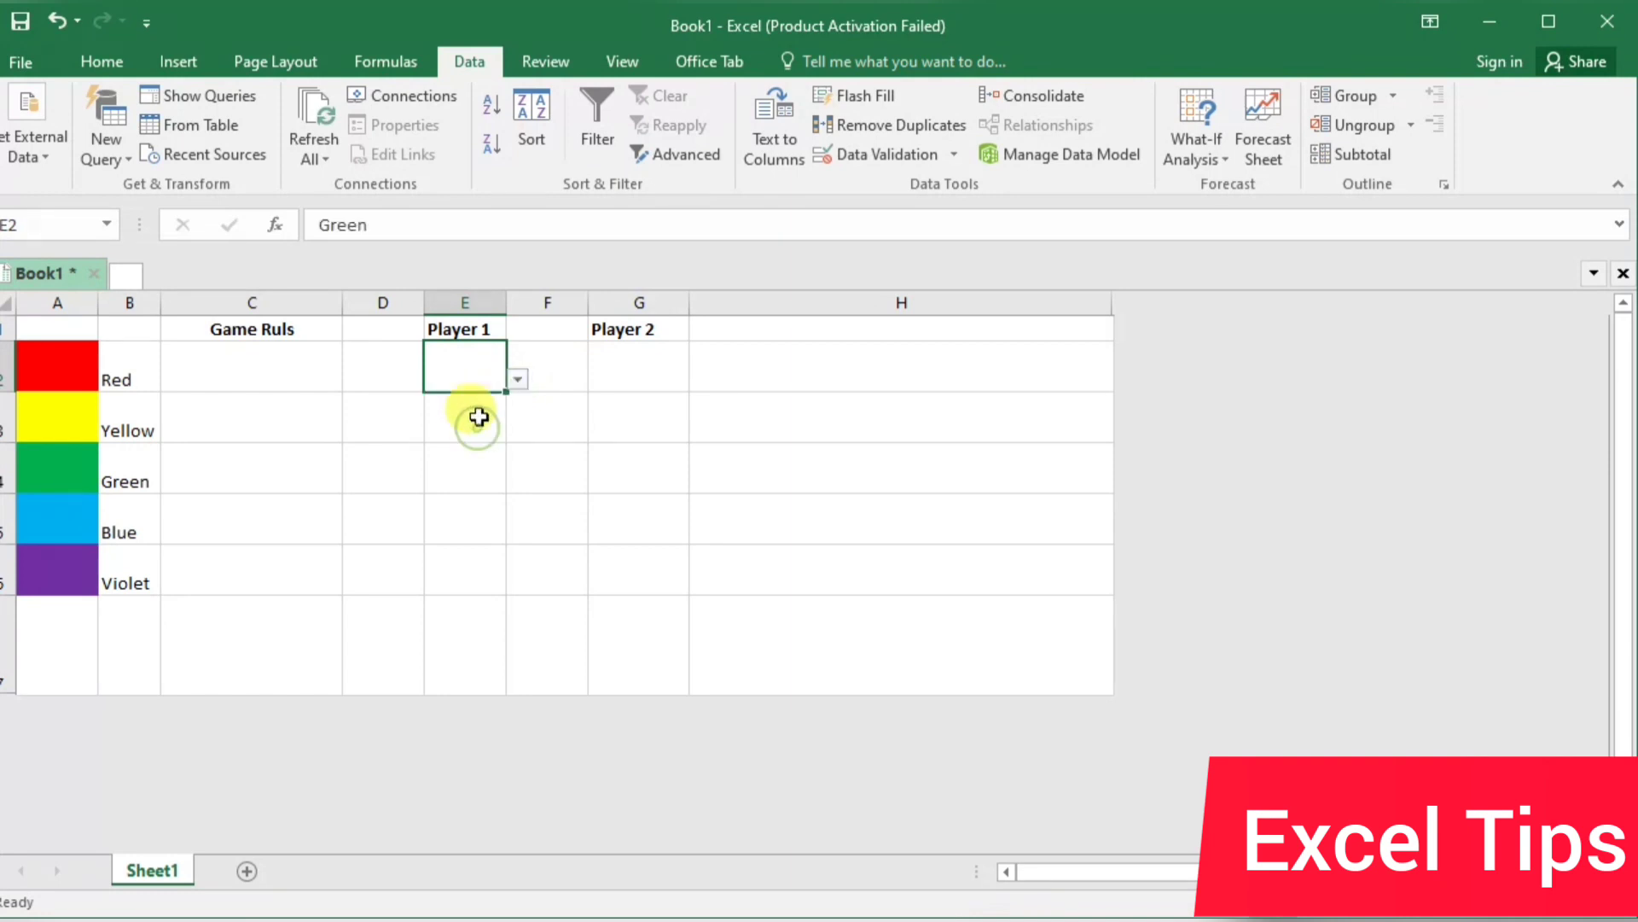
left_click(512, 381)
left_click(488, 406)
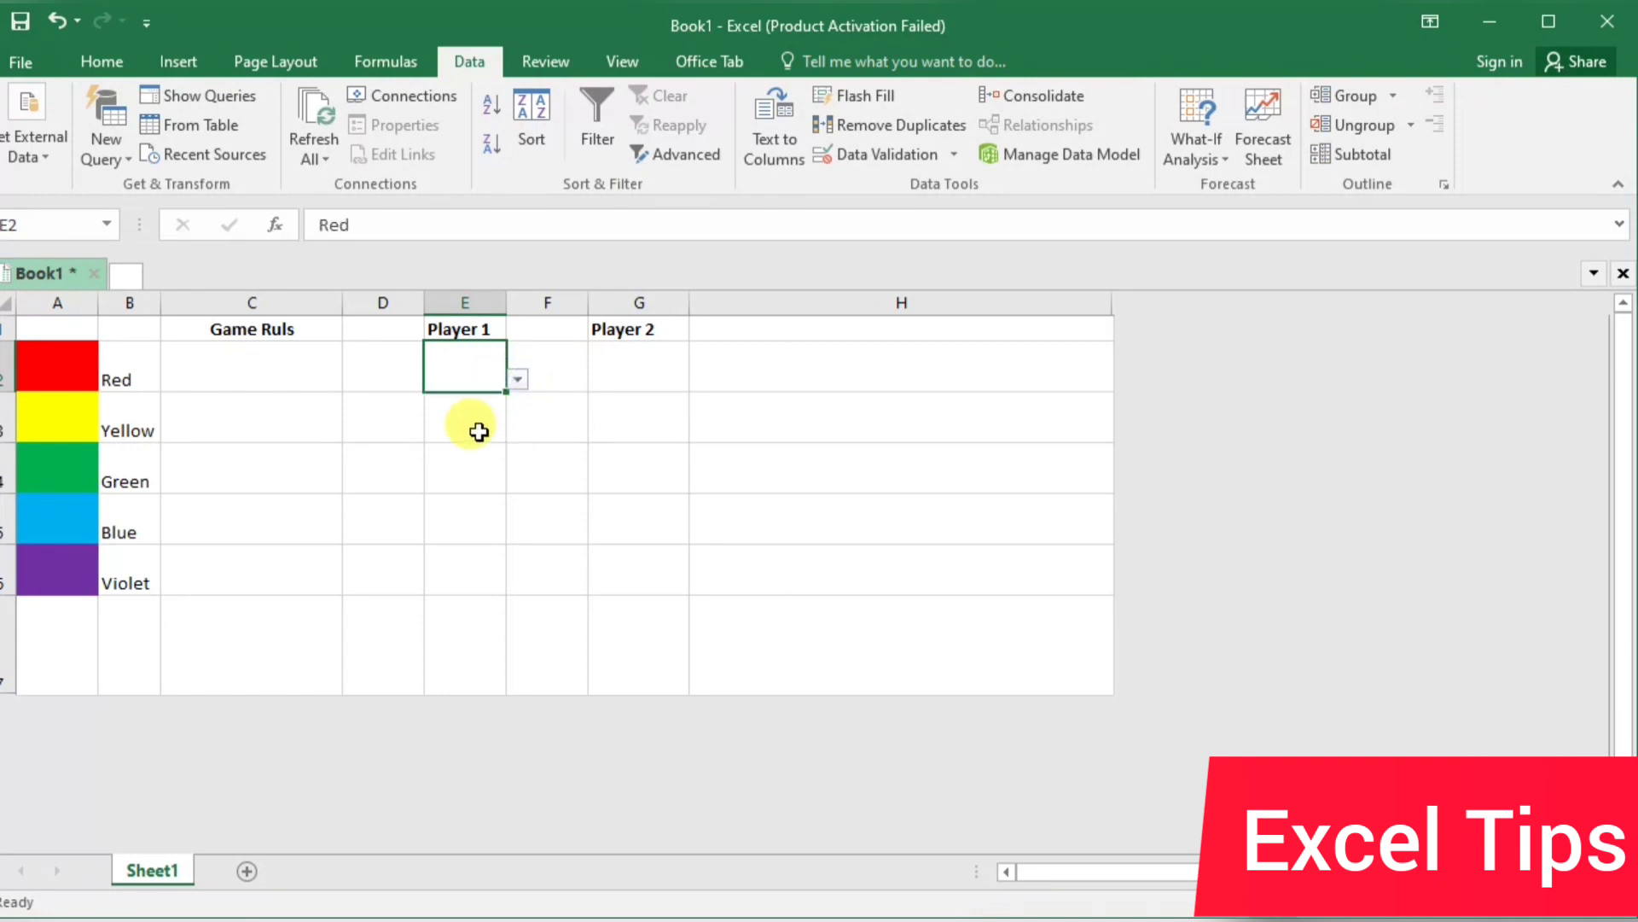
Try the drop-down list in Player 1's cell E3 with Yellow, and settle on Blue
left_click(486, 421)
left_click(517, 430)
left_click(487, 468)
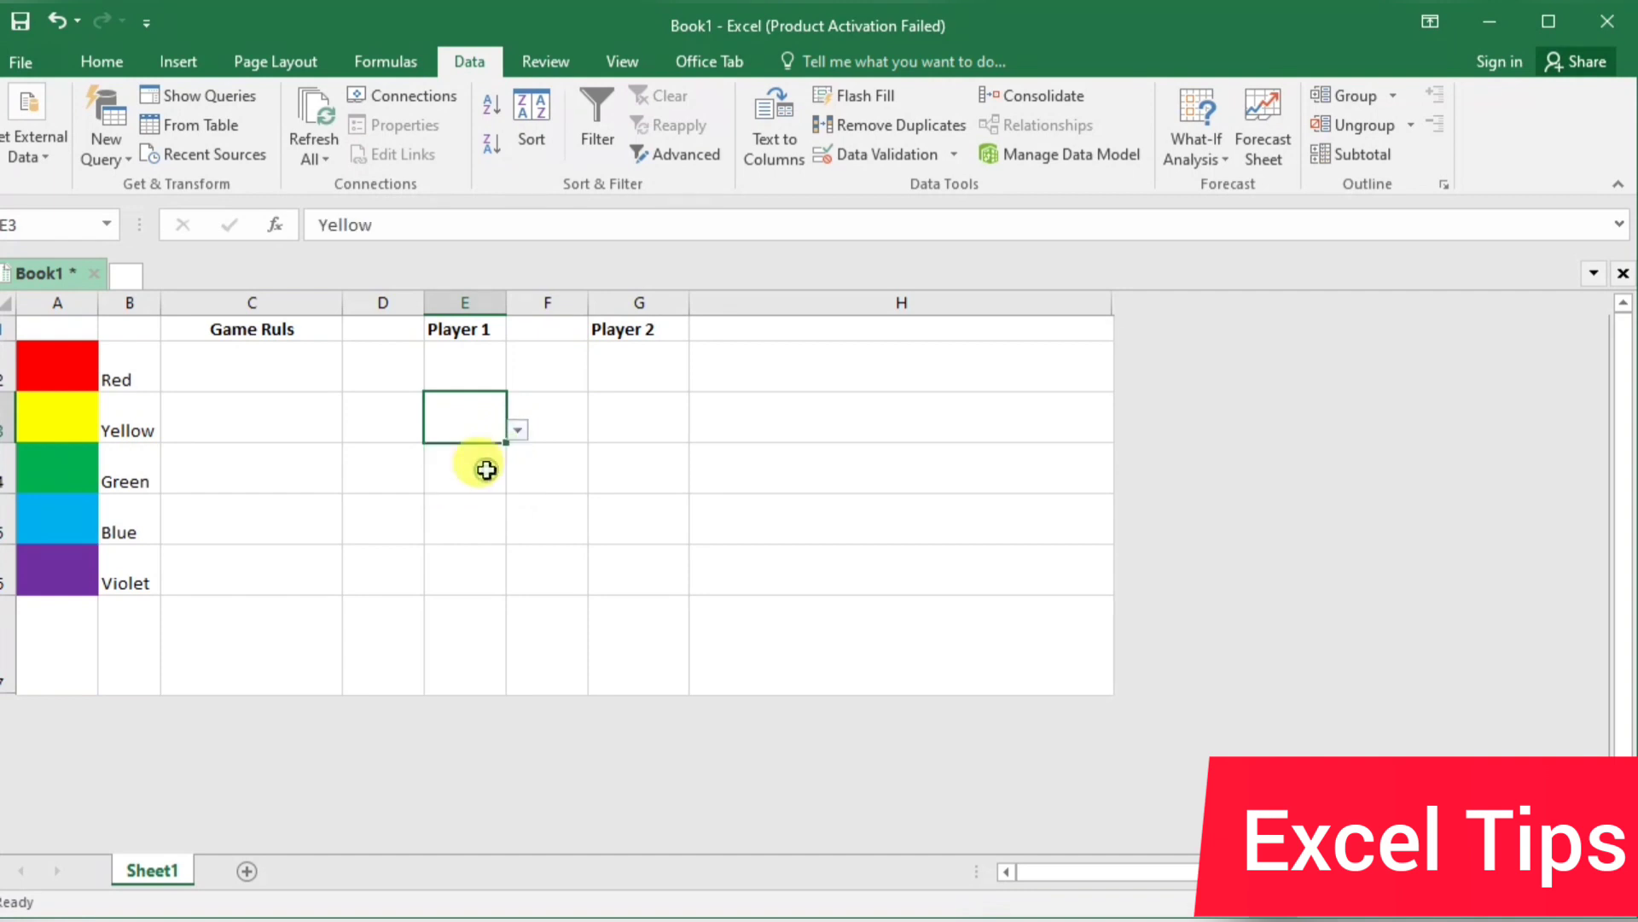
left_click(518, 431)
left_click(493, 503)
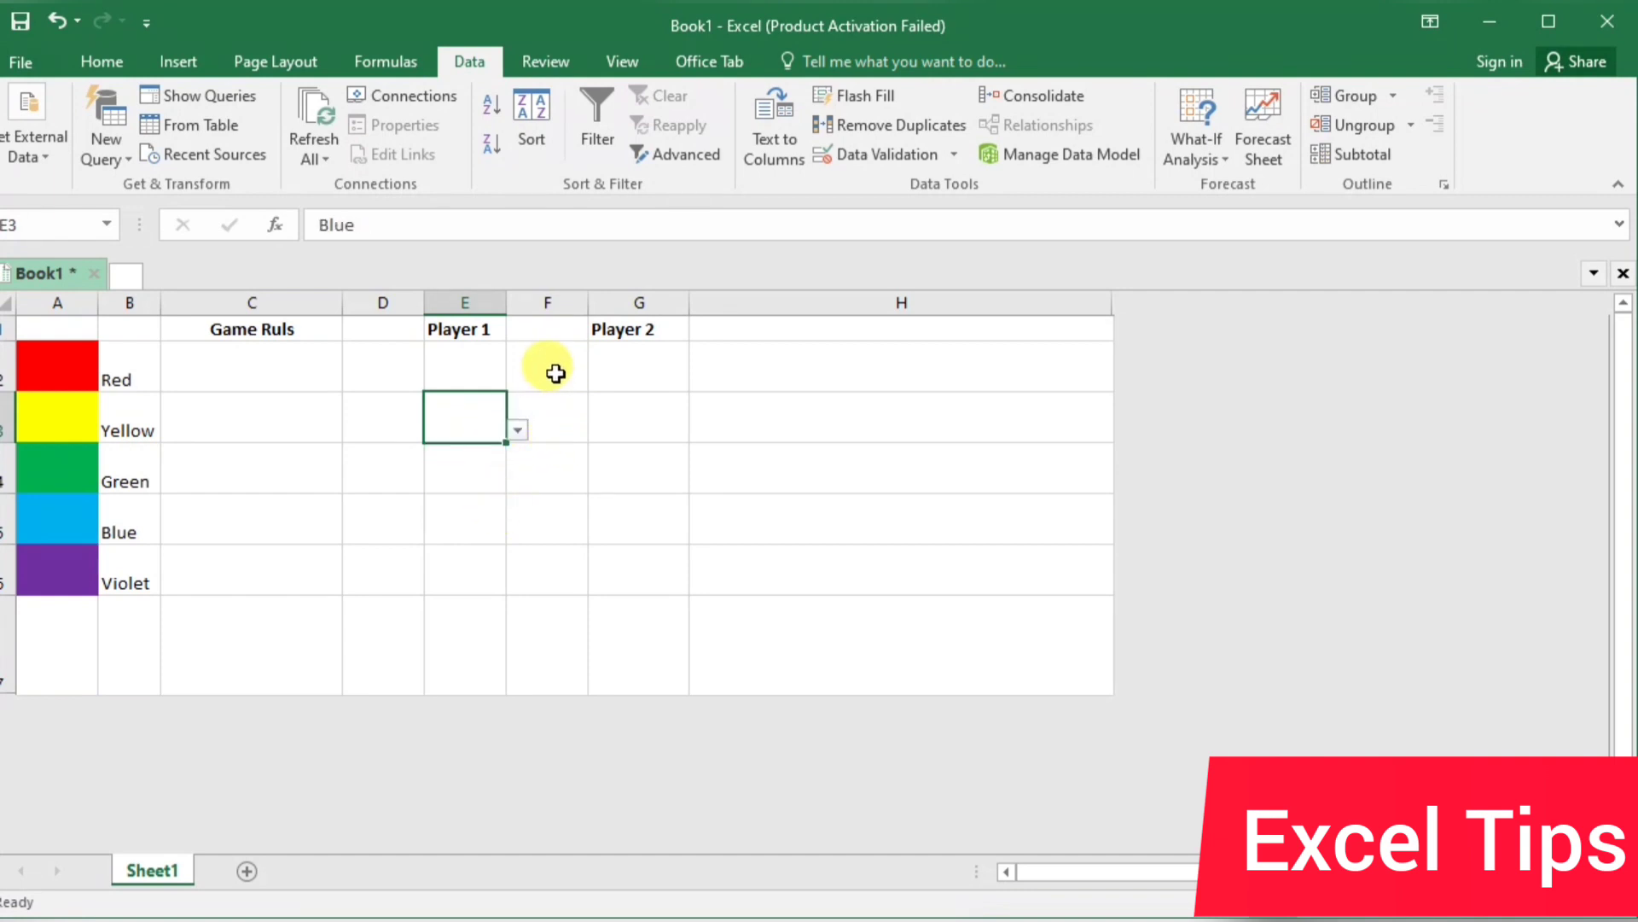
Set the font color of the player cells E2:G6 to Automatic
left_click(629, 367)
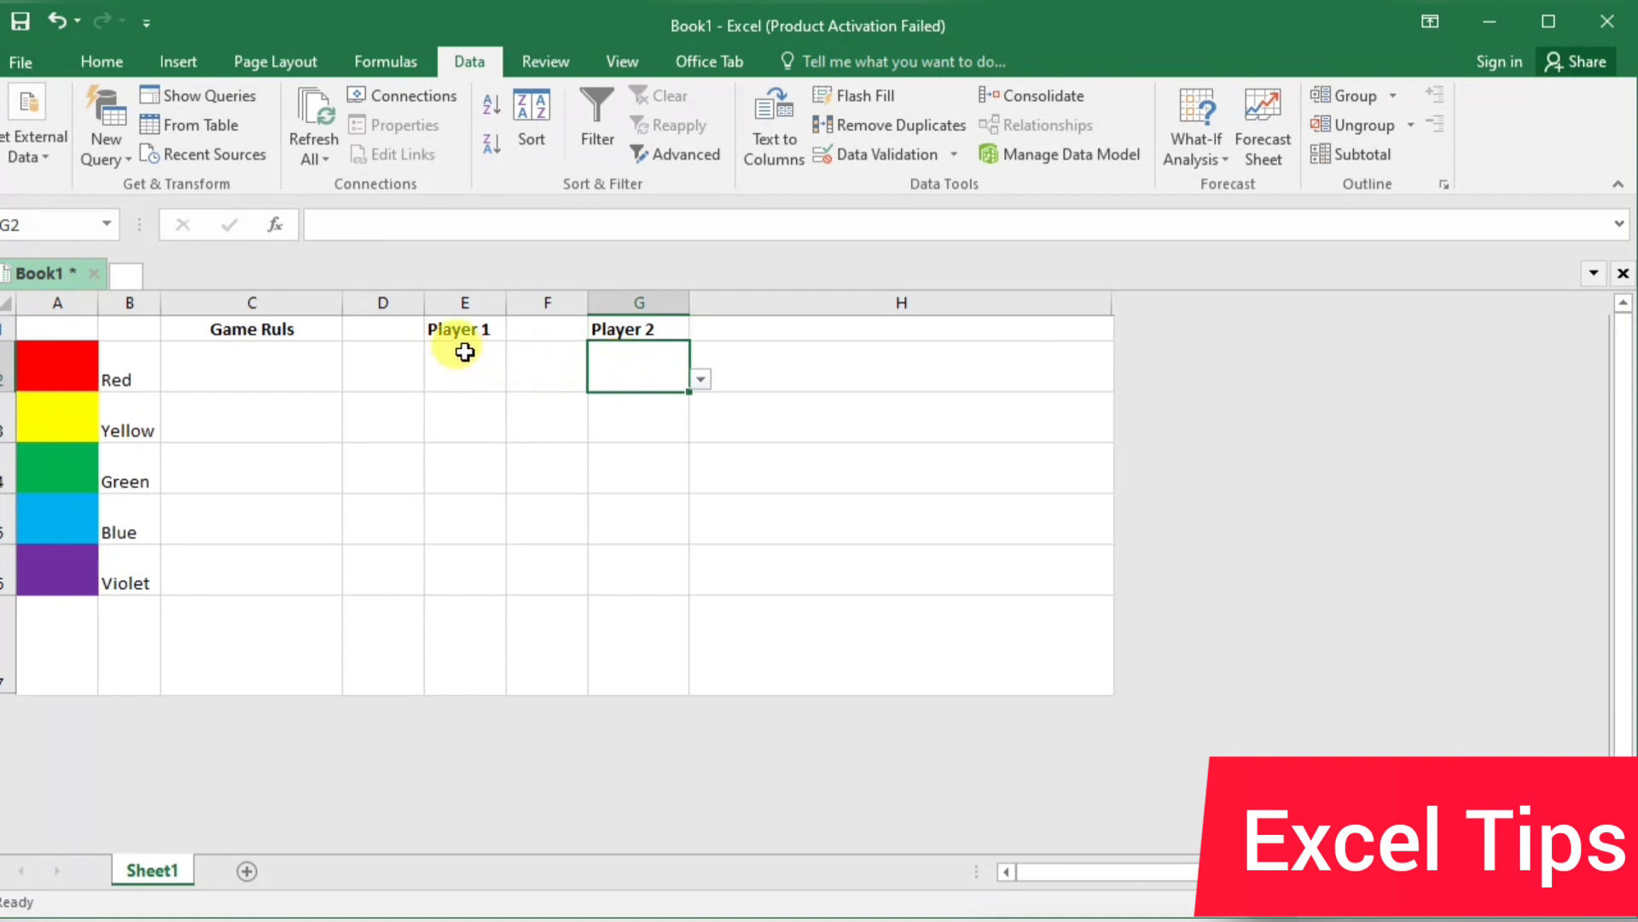
left_click_drag(461, 352, 479, 572)
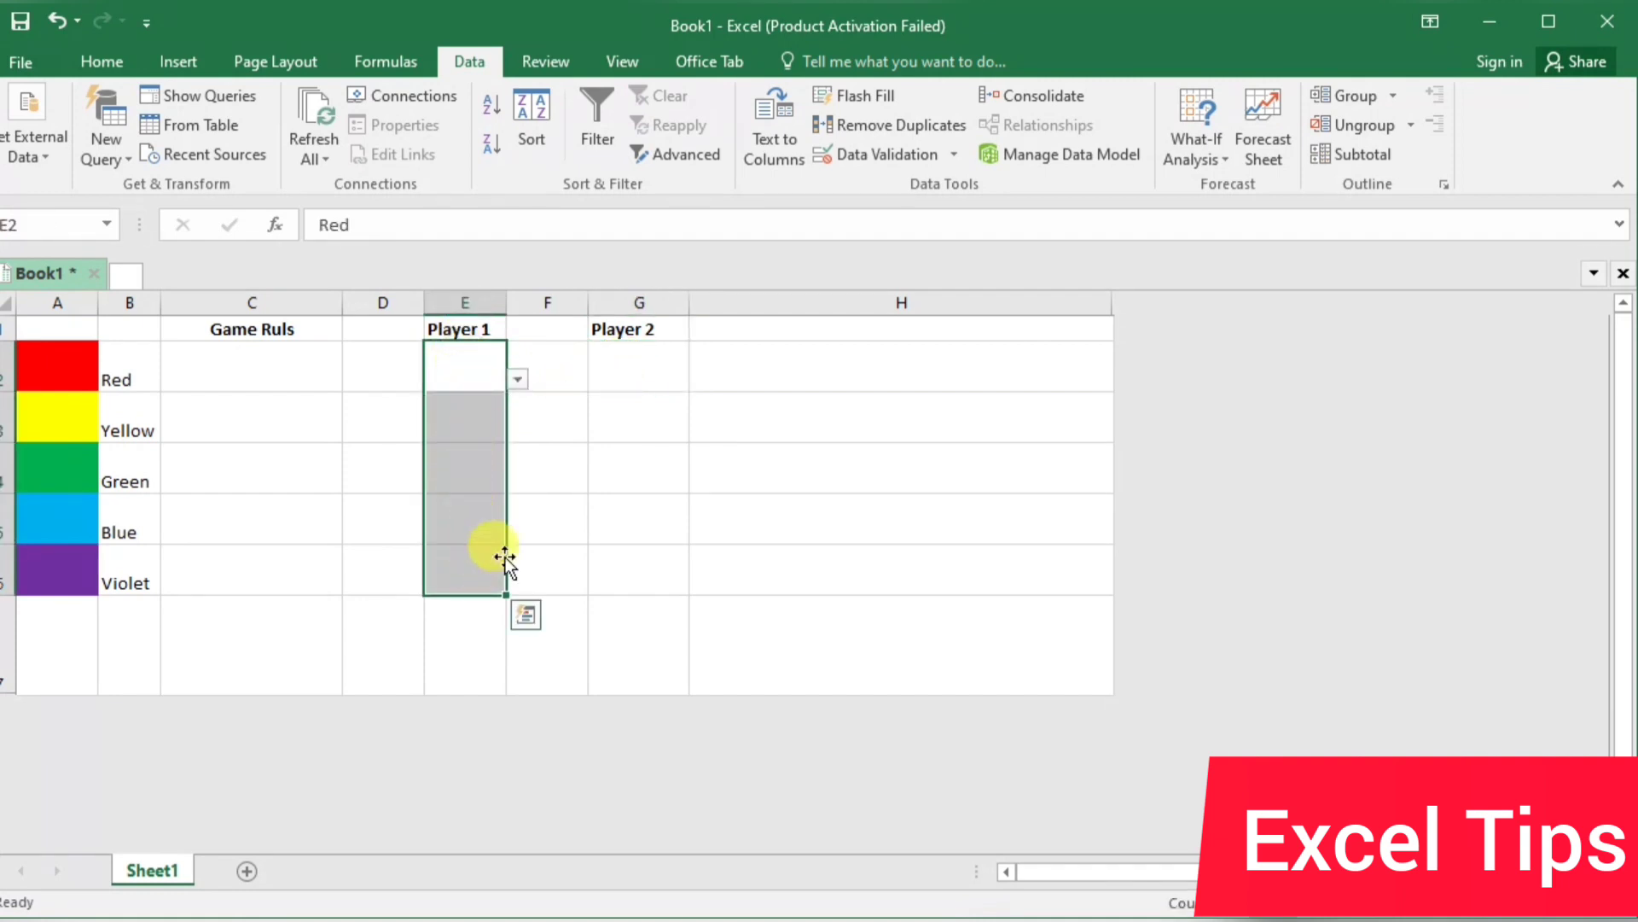
left_click_drag(648, 357, 673, 563)
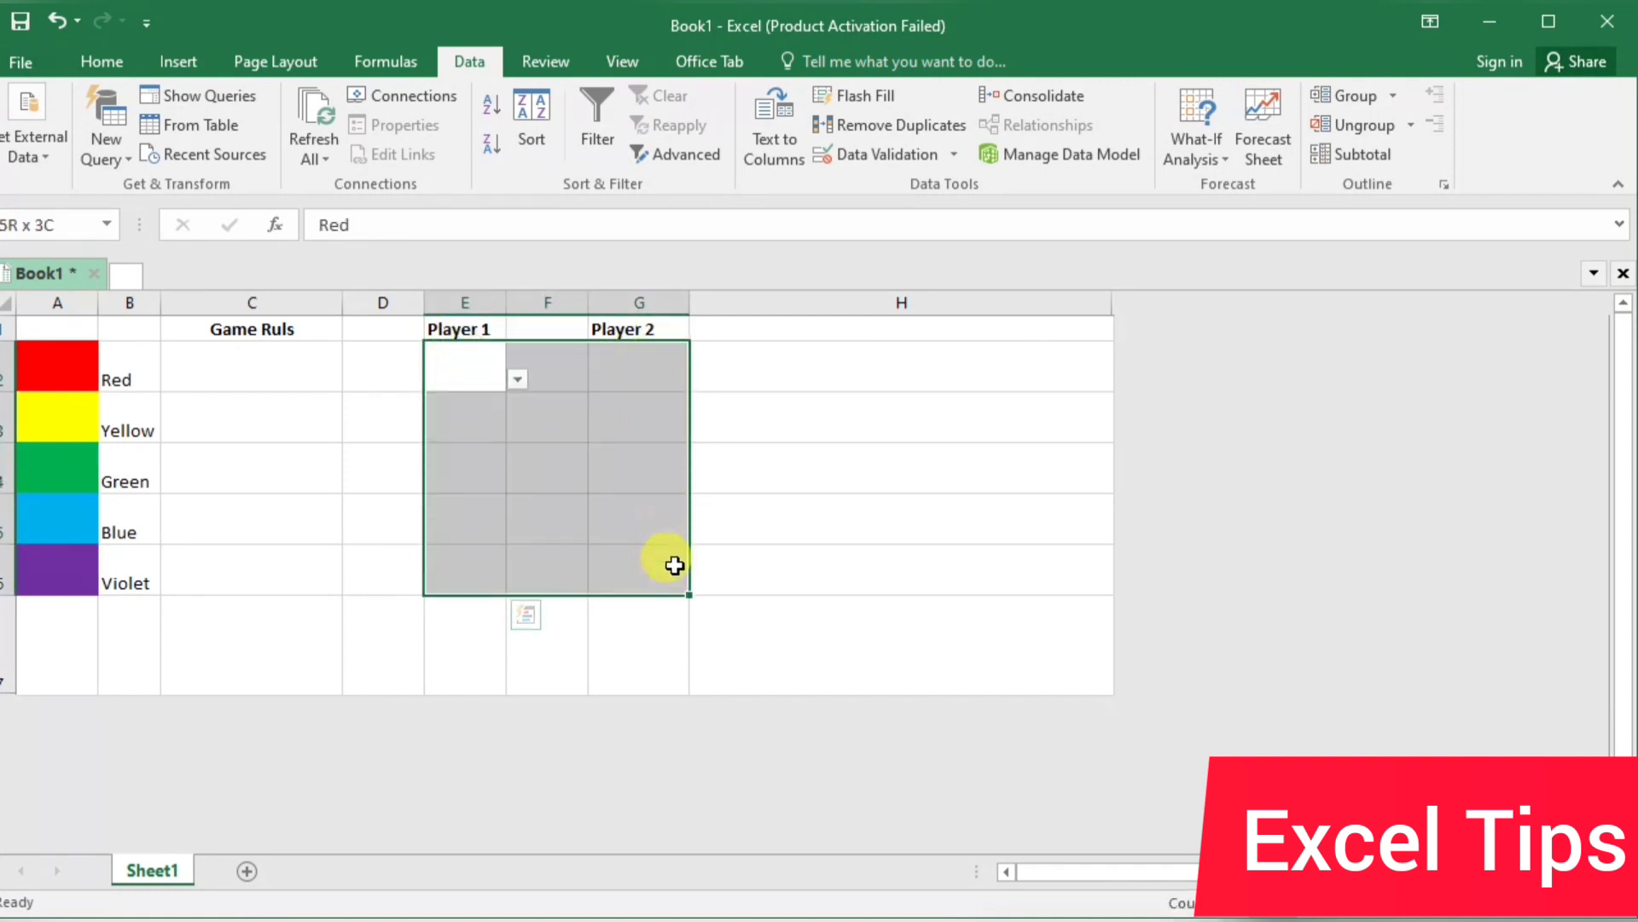
left_click(109, 63)
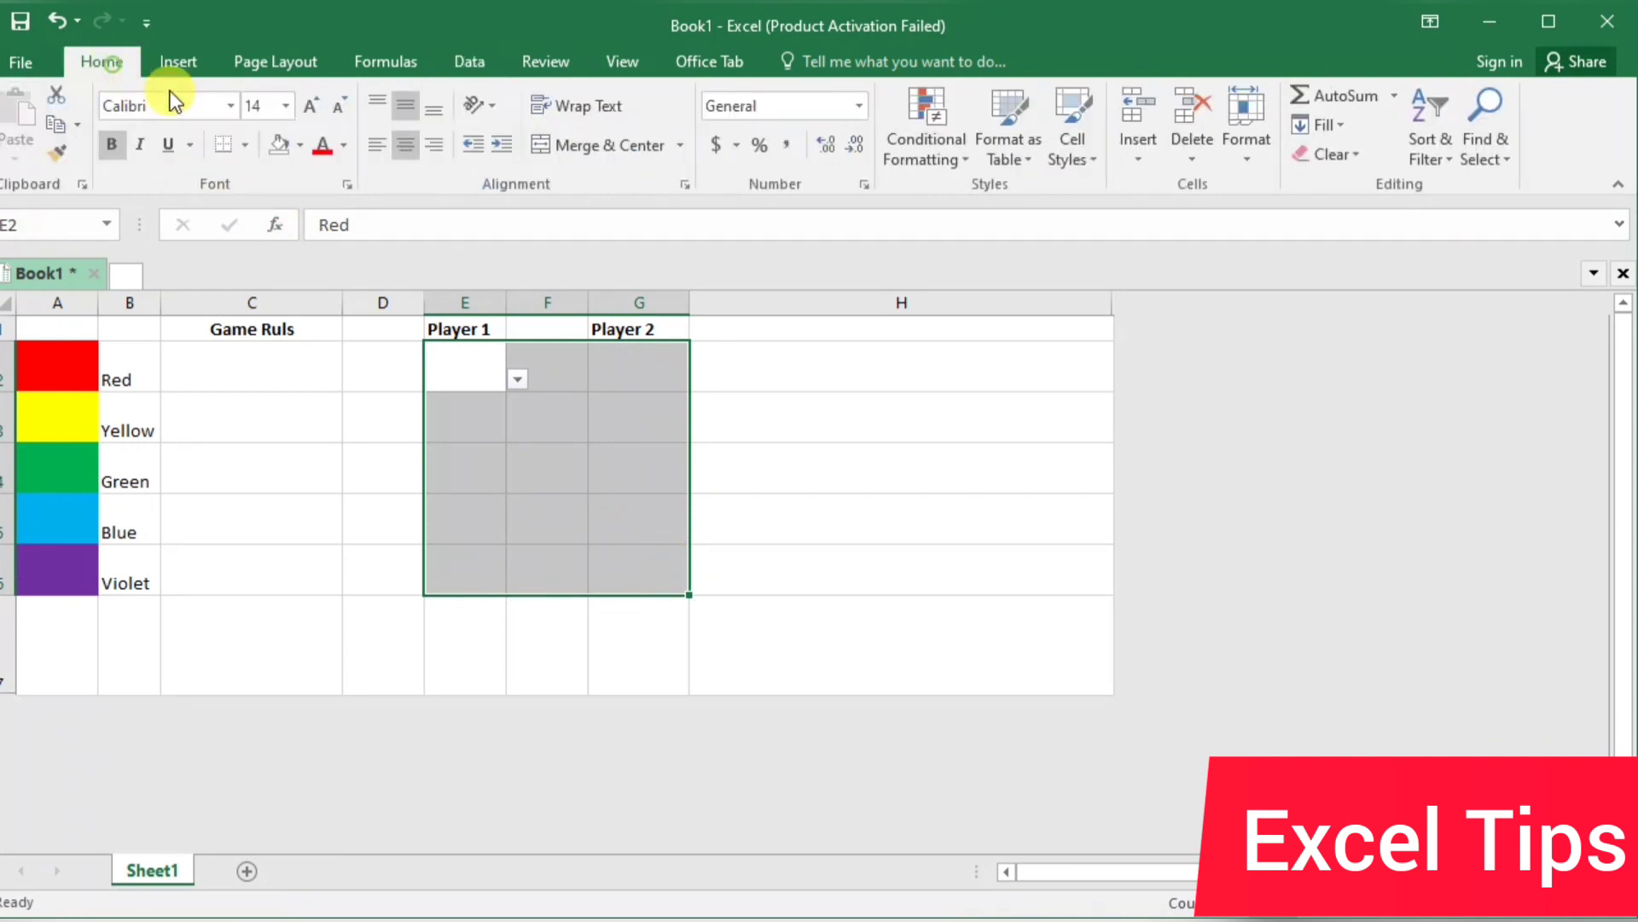
left_click(300, 146)
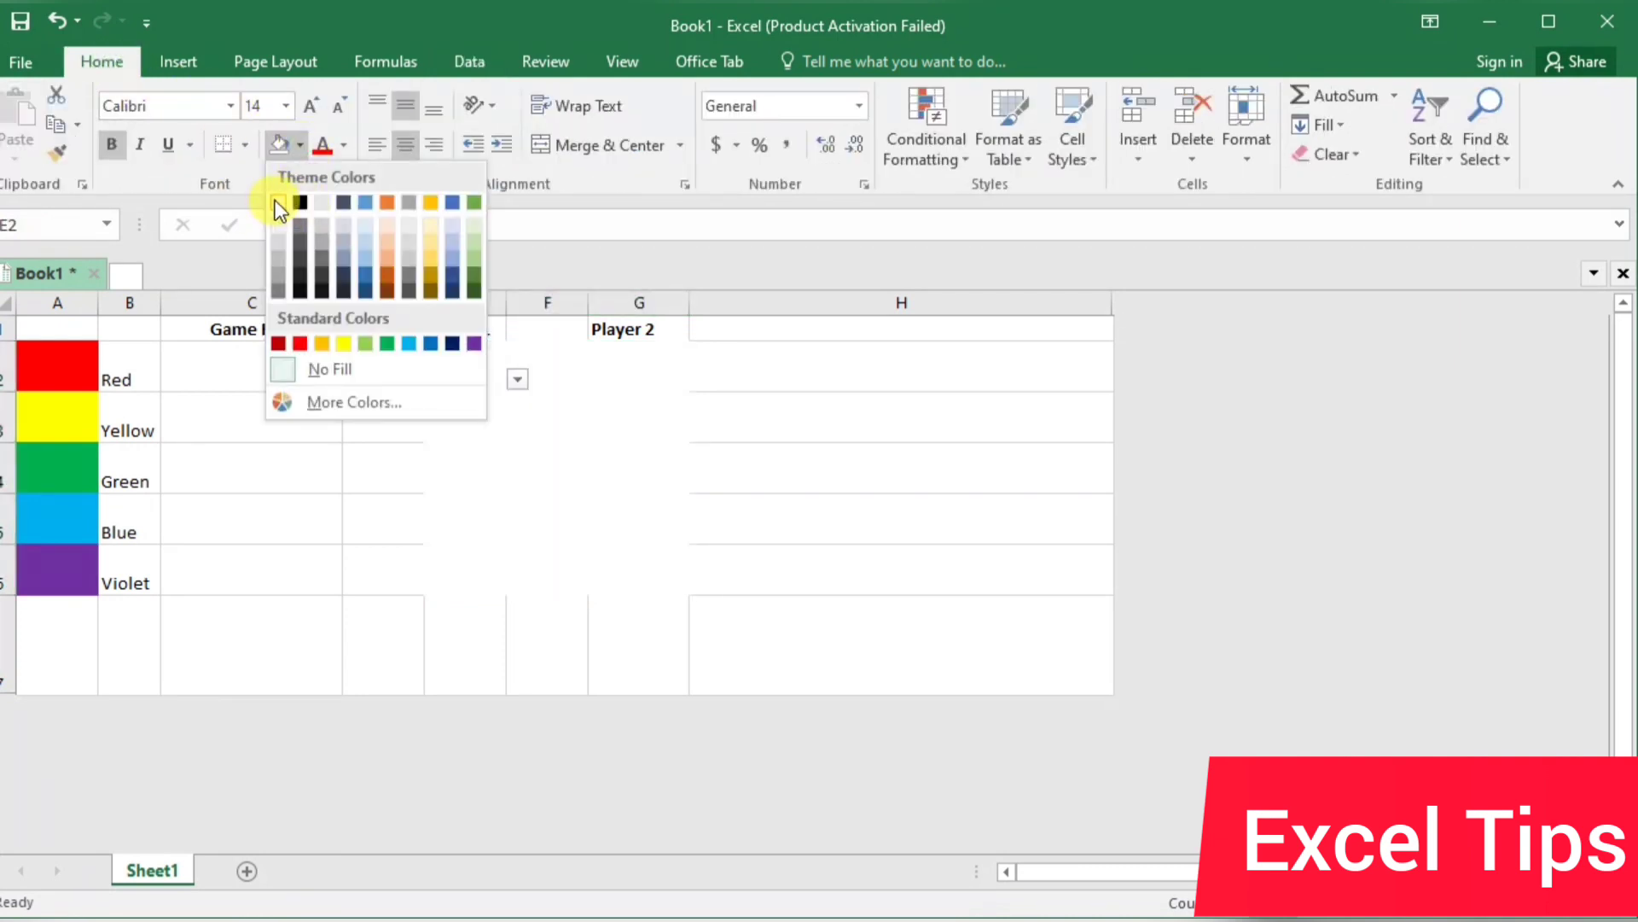
left_click(344, 147)
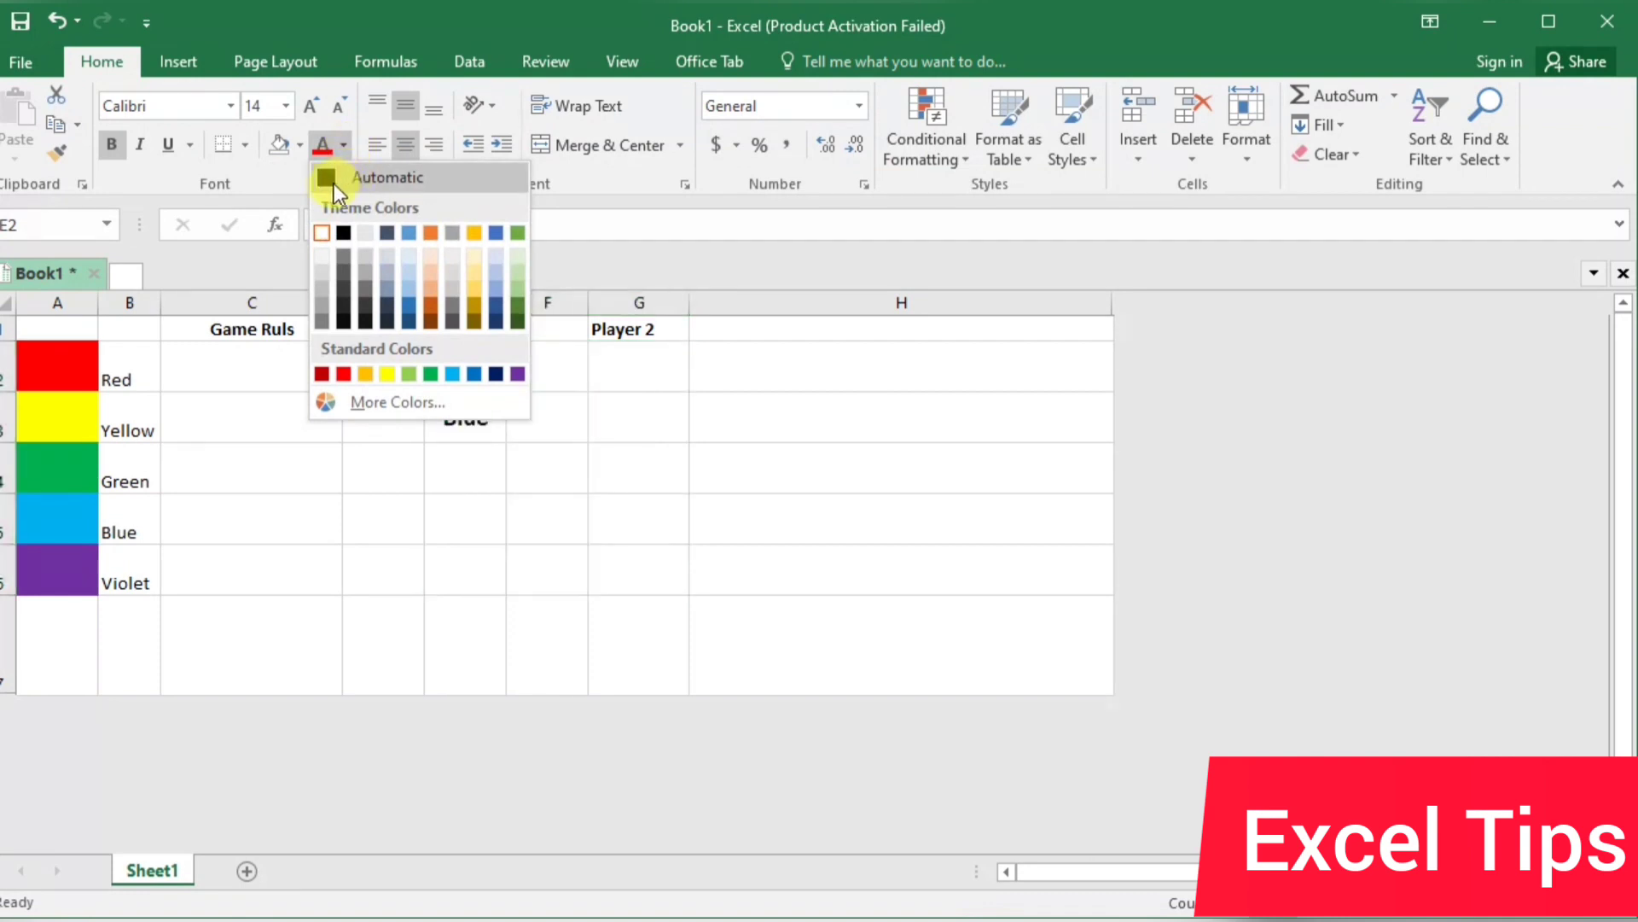
left_click(331, 182)
Choose Blue in G2 and Green in G4 from the Player 2 drop-down lists
left_click(628, 386)
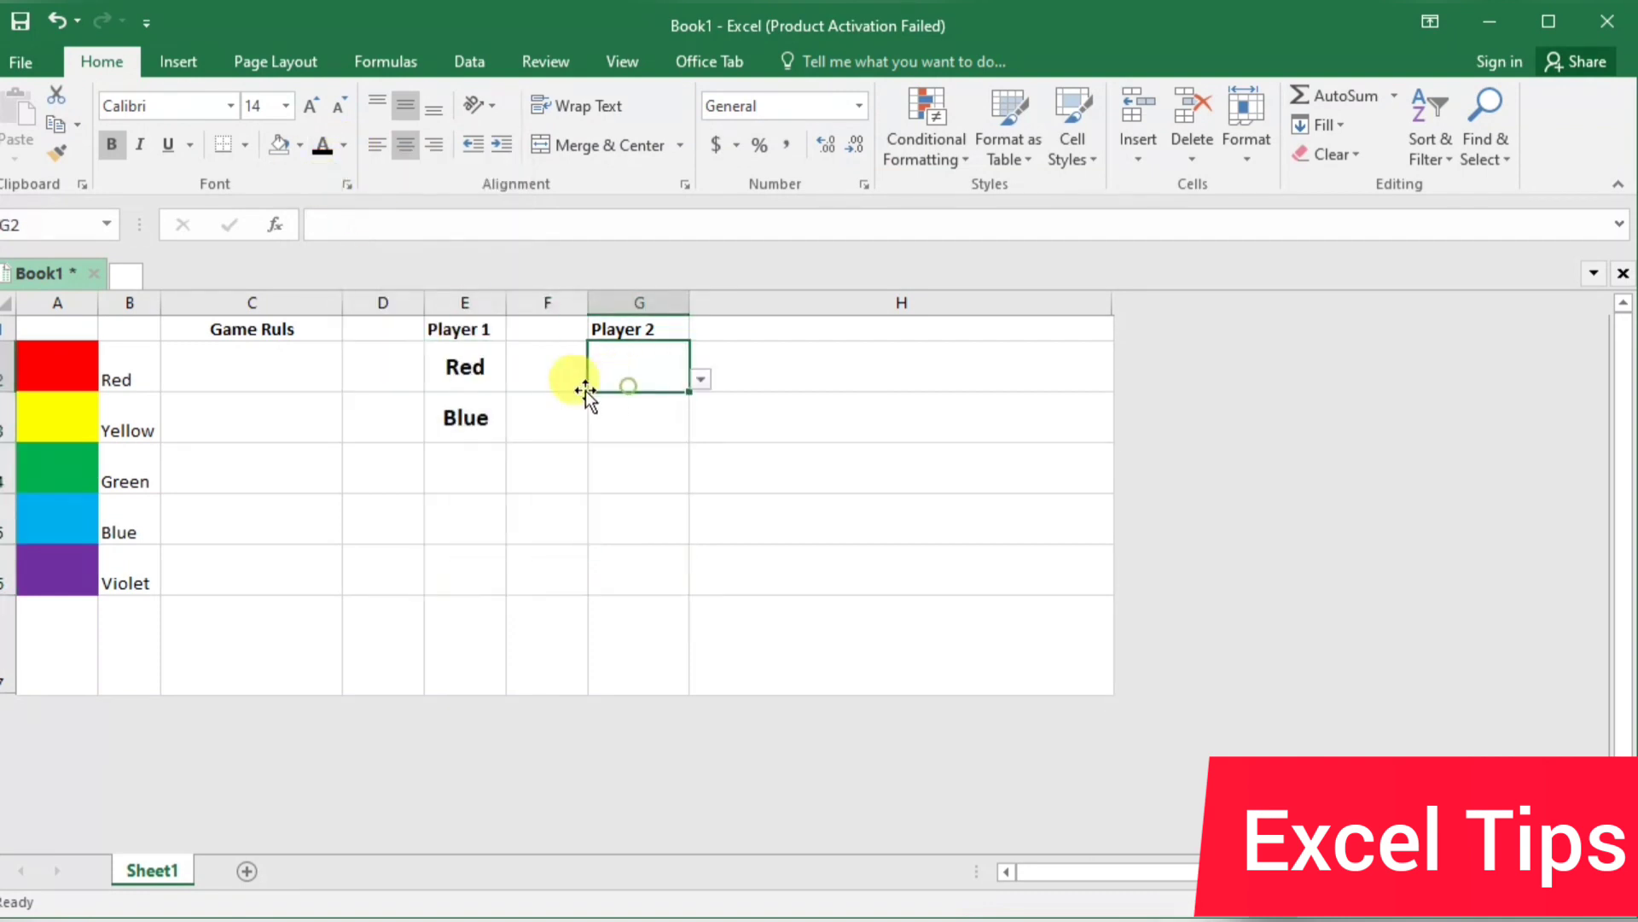
left_click(700, 378)
left_click(657, 451)
left_click(654, 445)
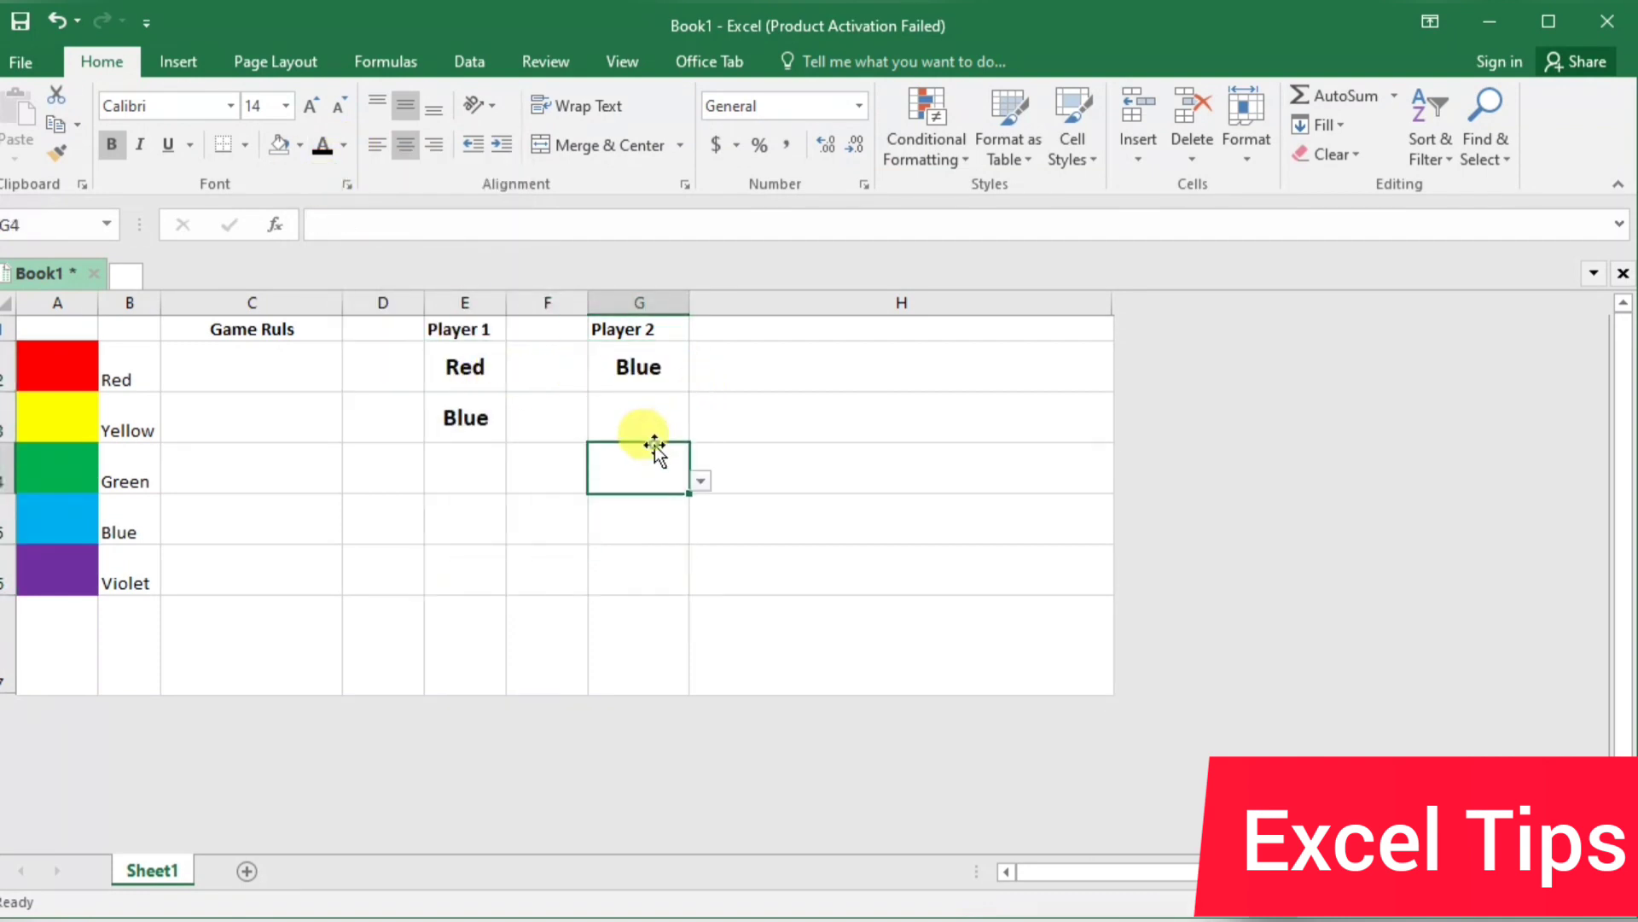
left_click(700, 482)
left_click(652, 533)
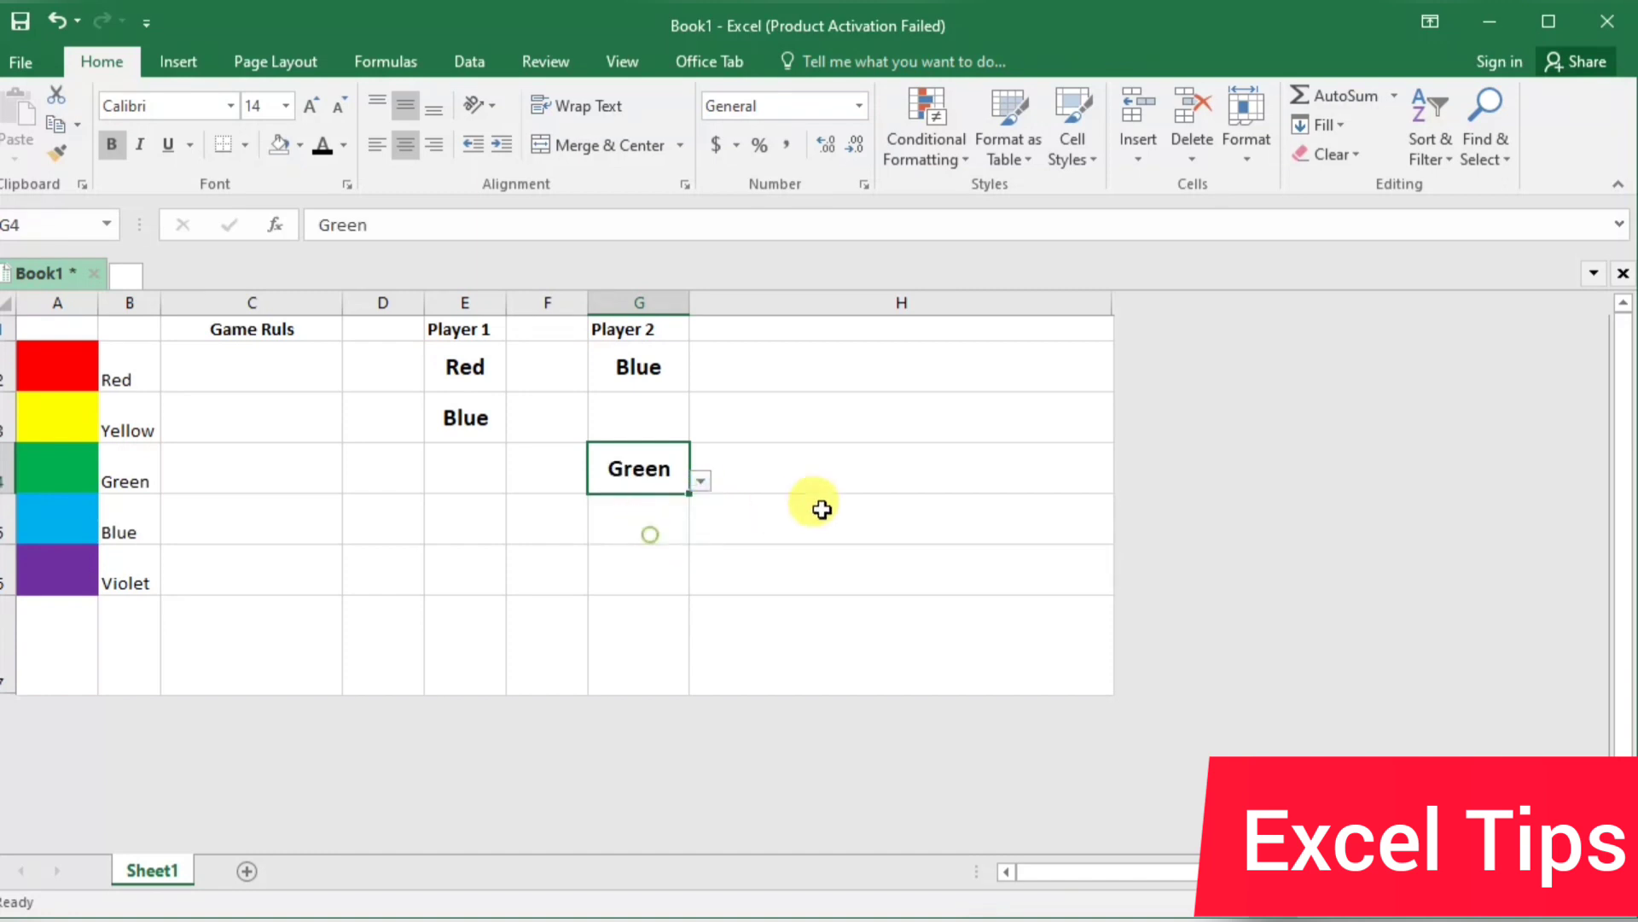
left_click(866, 485)
Add an Equal To conditional formatting rule to E2:E6 and G2:G6 that gives cells equal to "Red" a custom red fill
left_click_drag(465, 367, 469, 559)
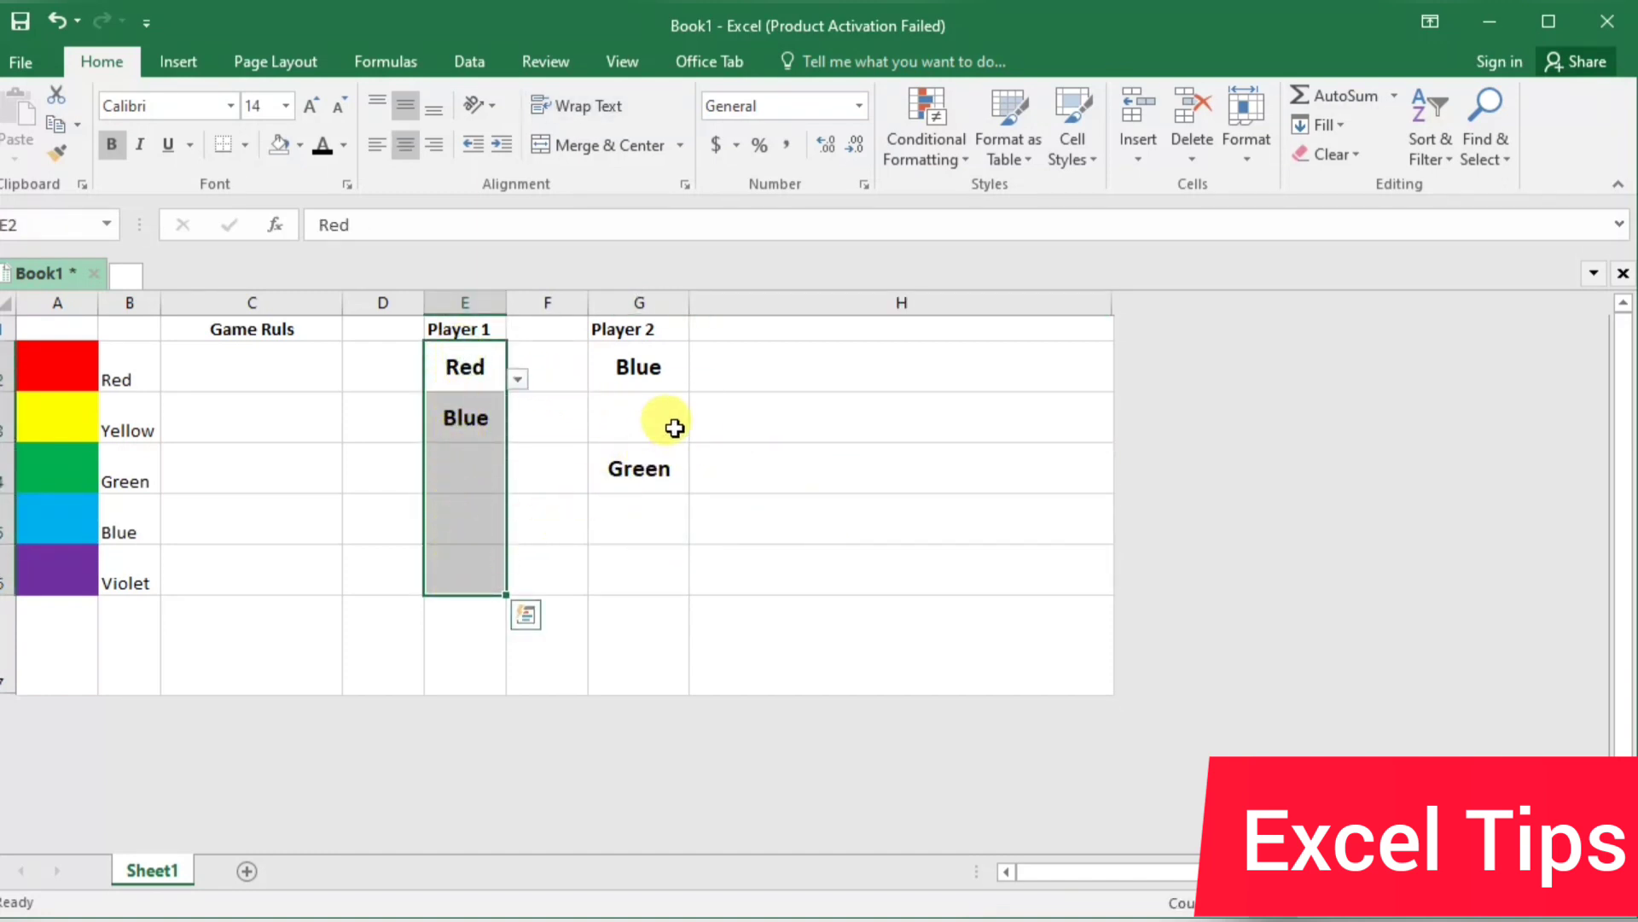
left_click_drag(650, 367, 668, 559)
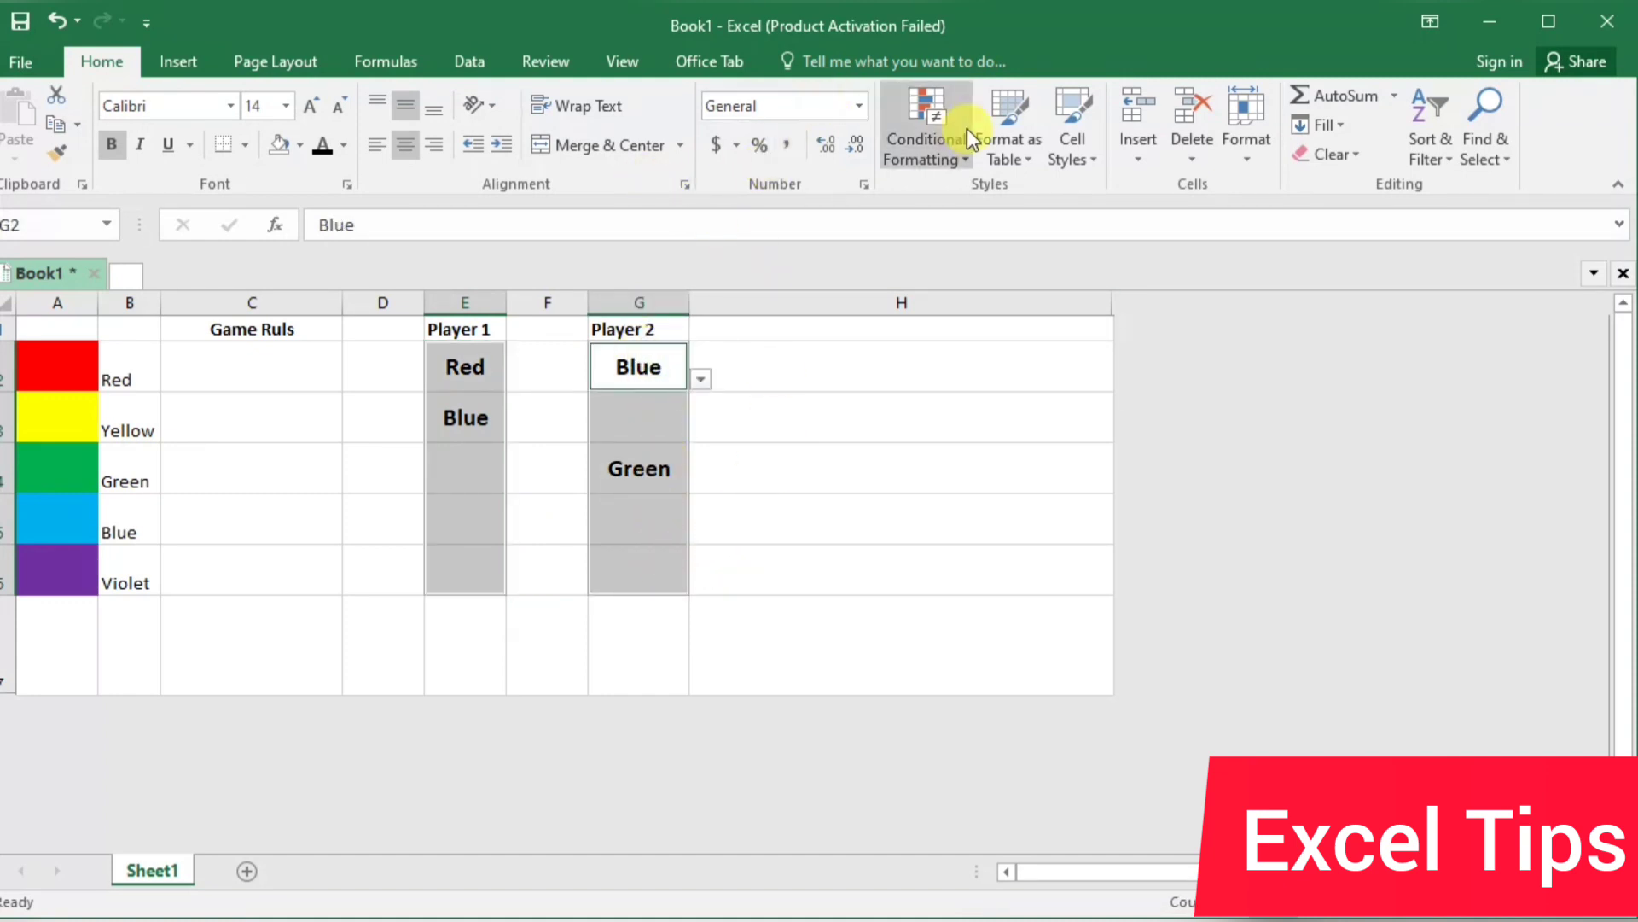
left_click(940, 130)
mouse_move(981, 199)
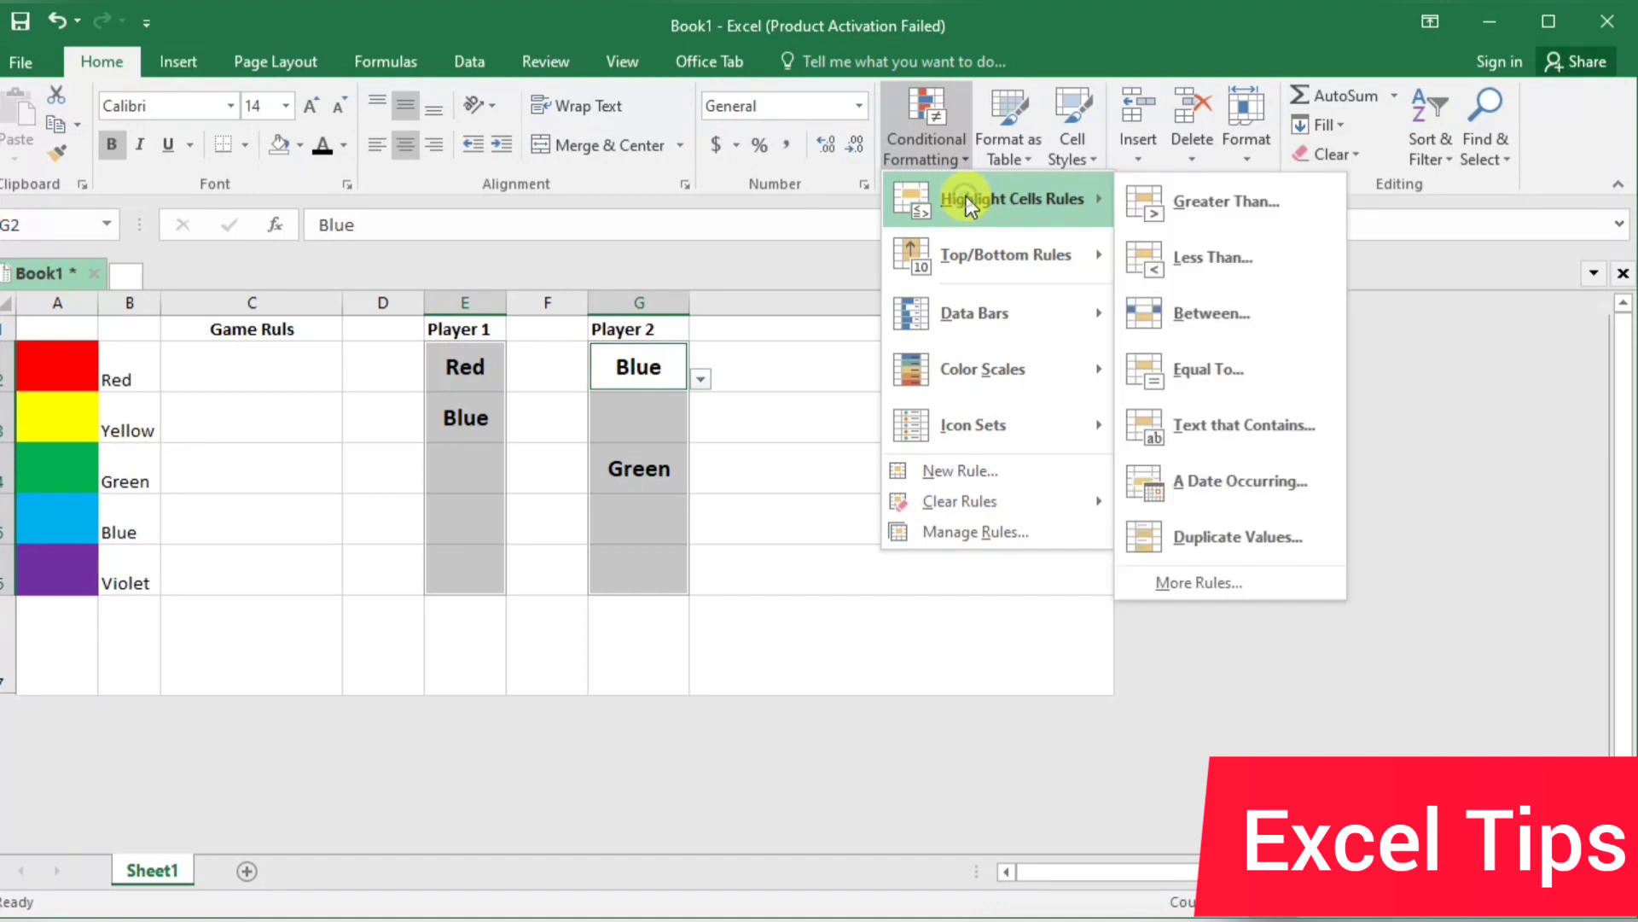
left_click(1266, 364)
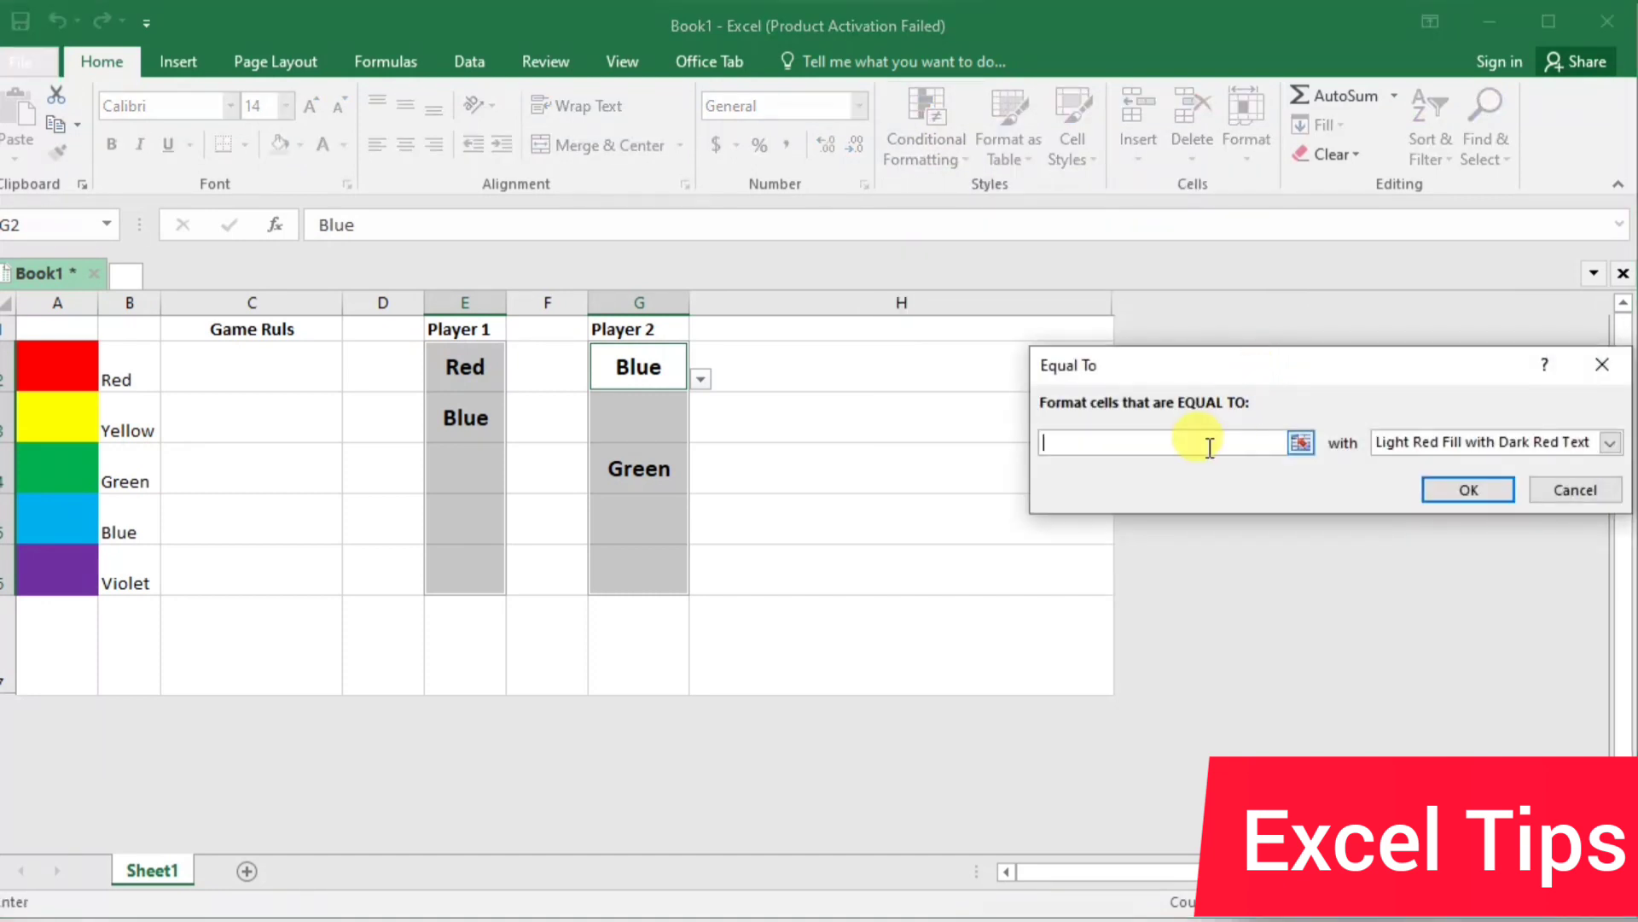
type("Red")
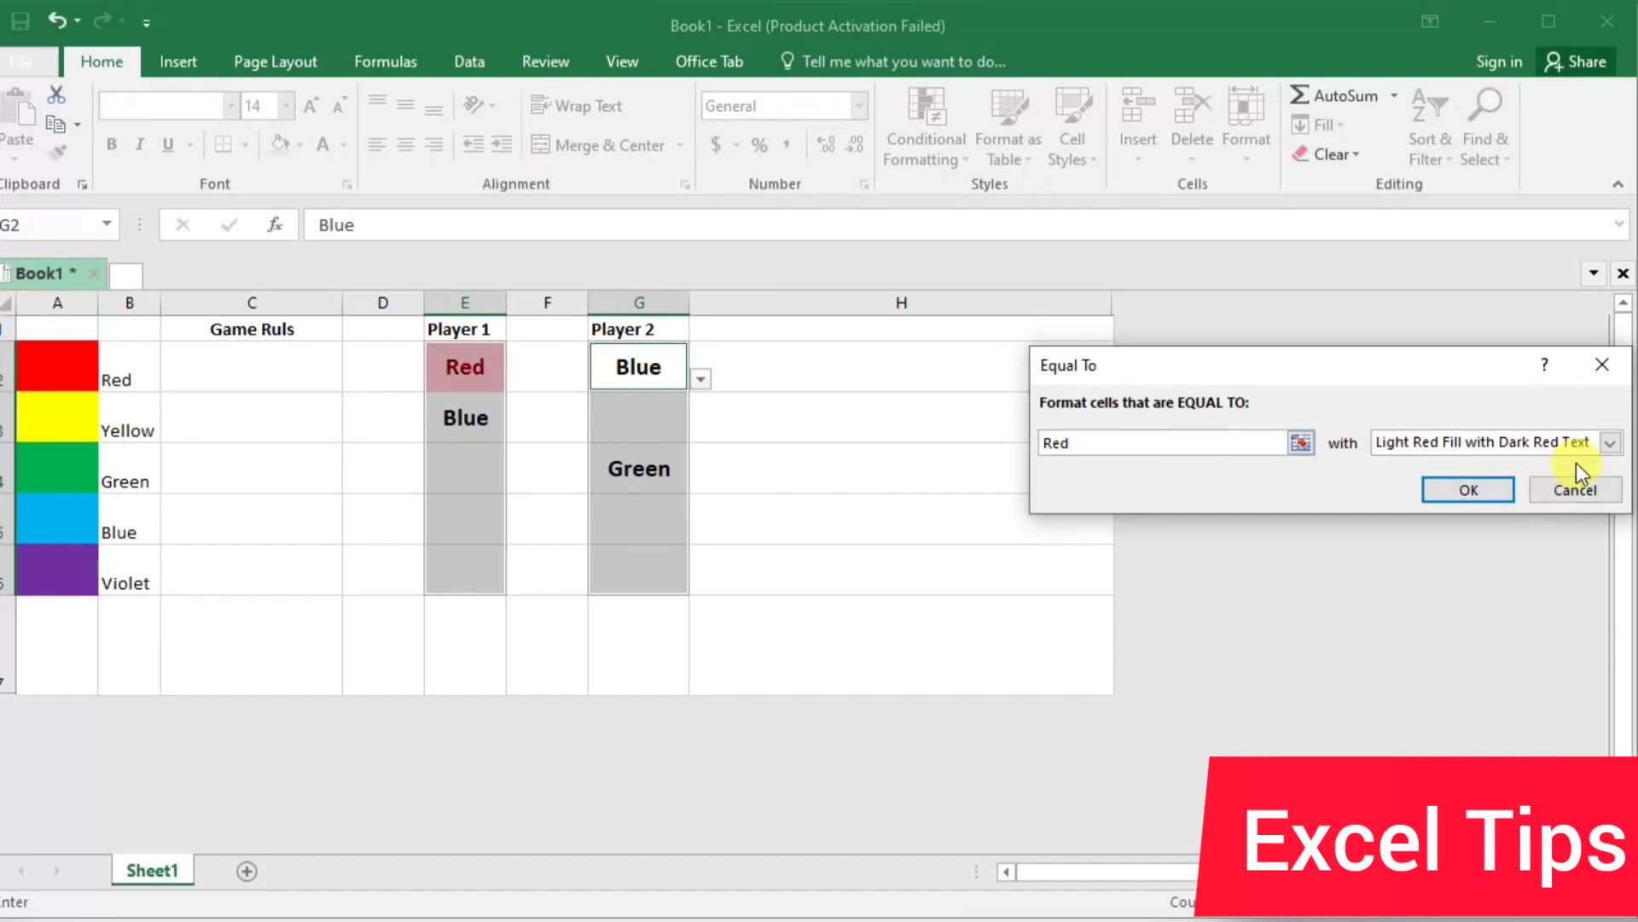
left_click(1609, 443)
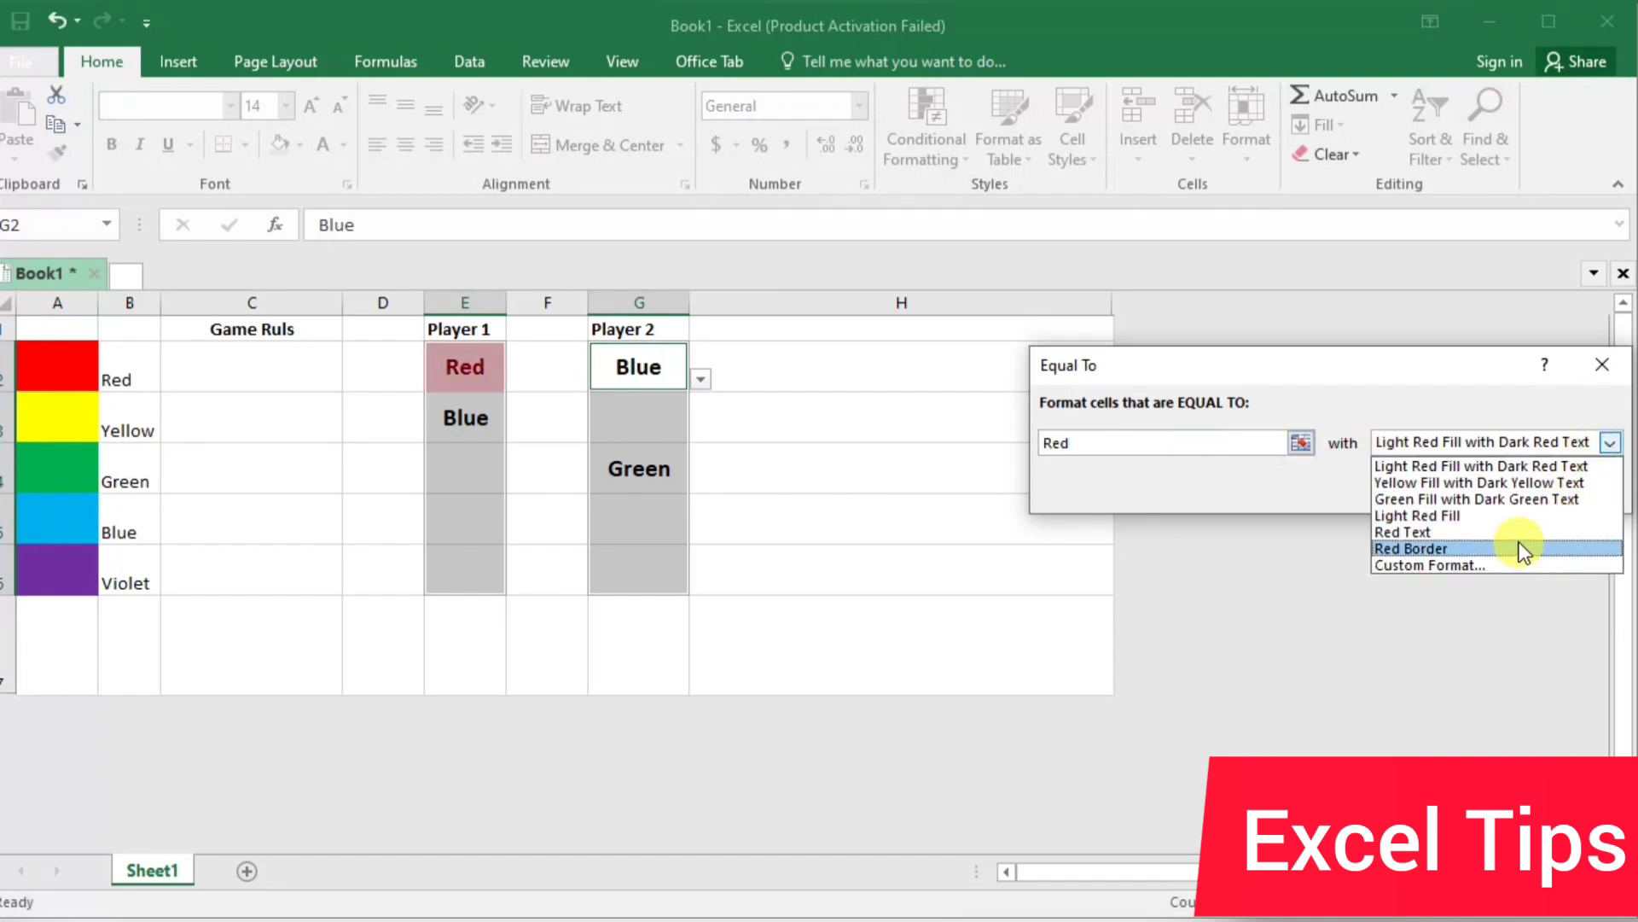
left_click(1517, 567)
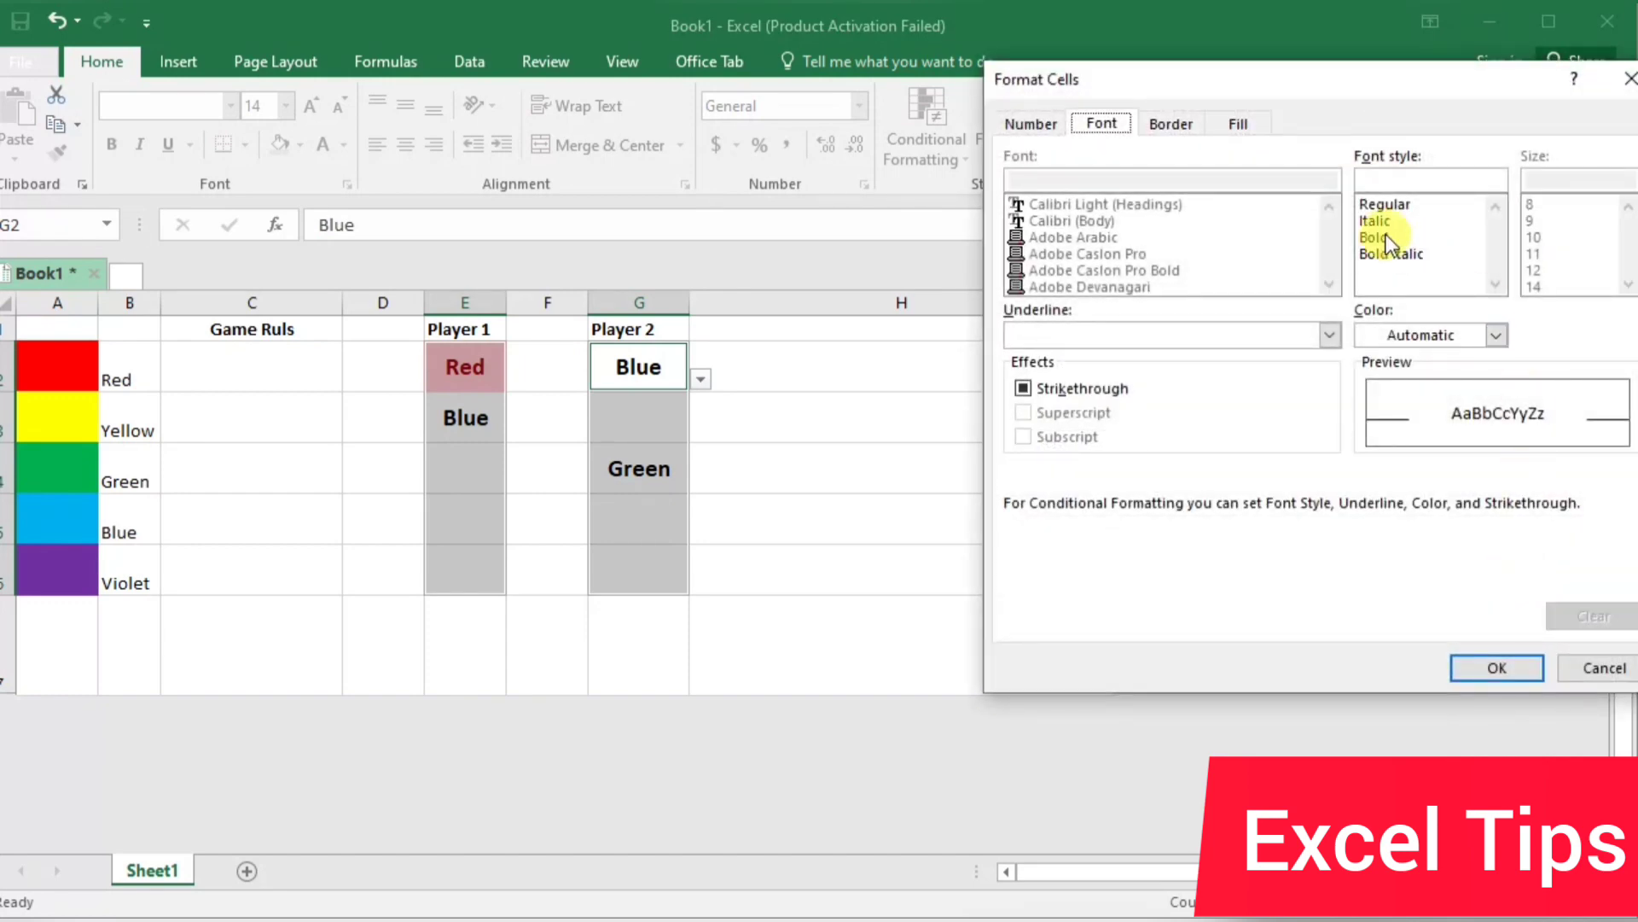
left_click(1235, 123)
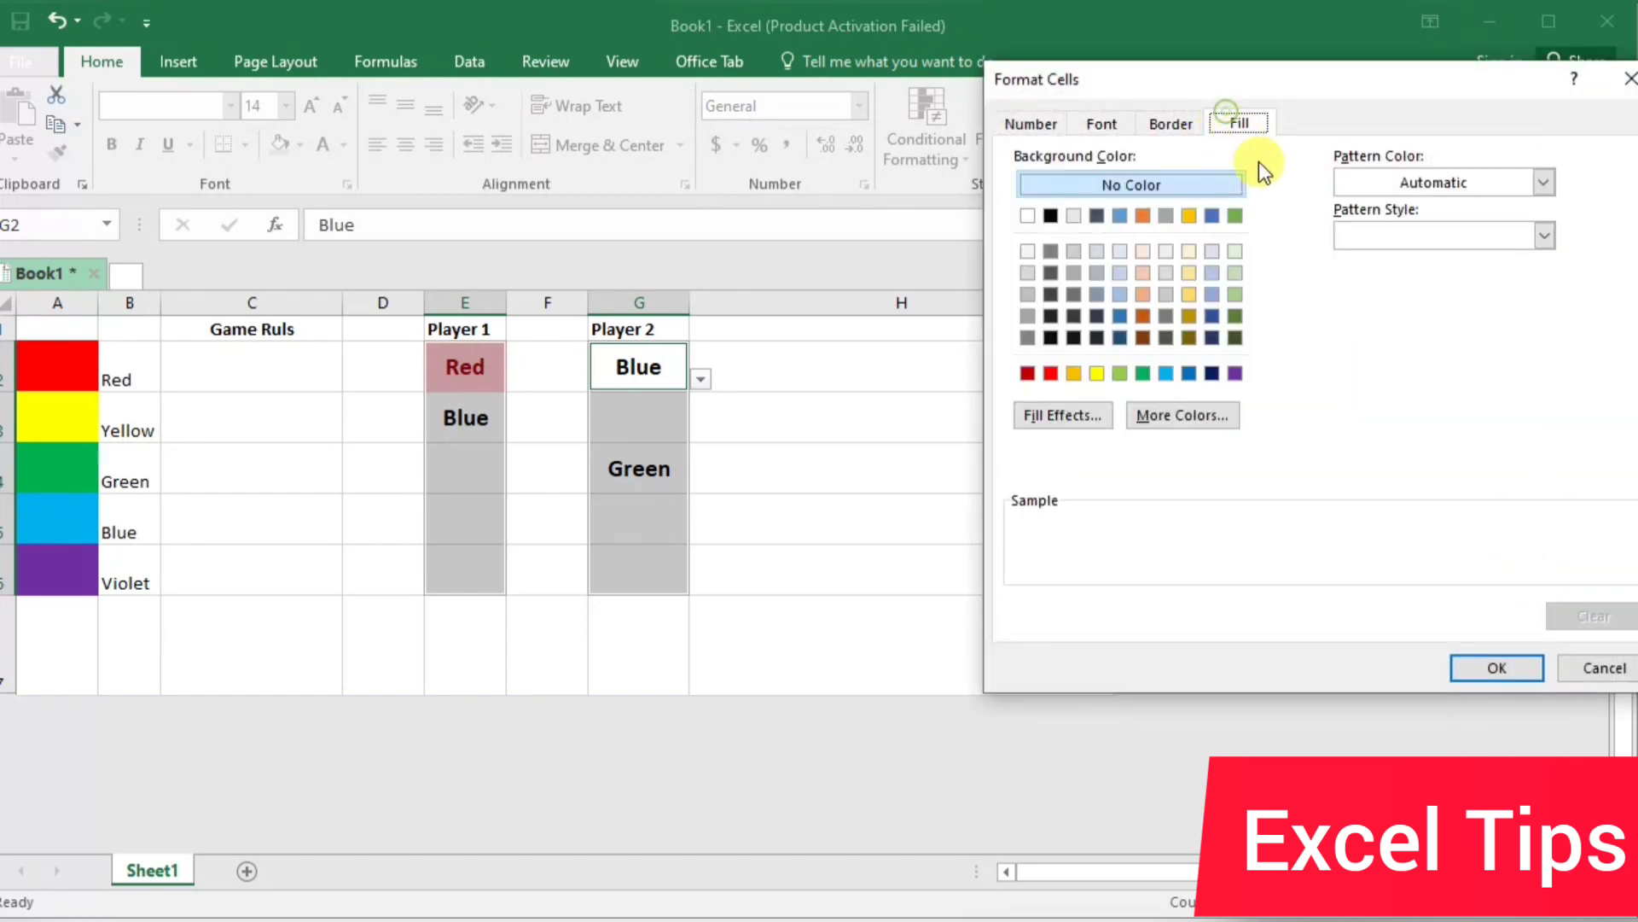
left_click(1052, 374)
left_click(1503, 671)
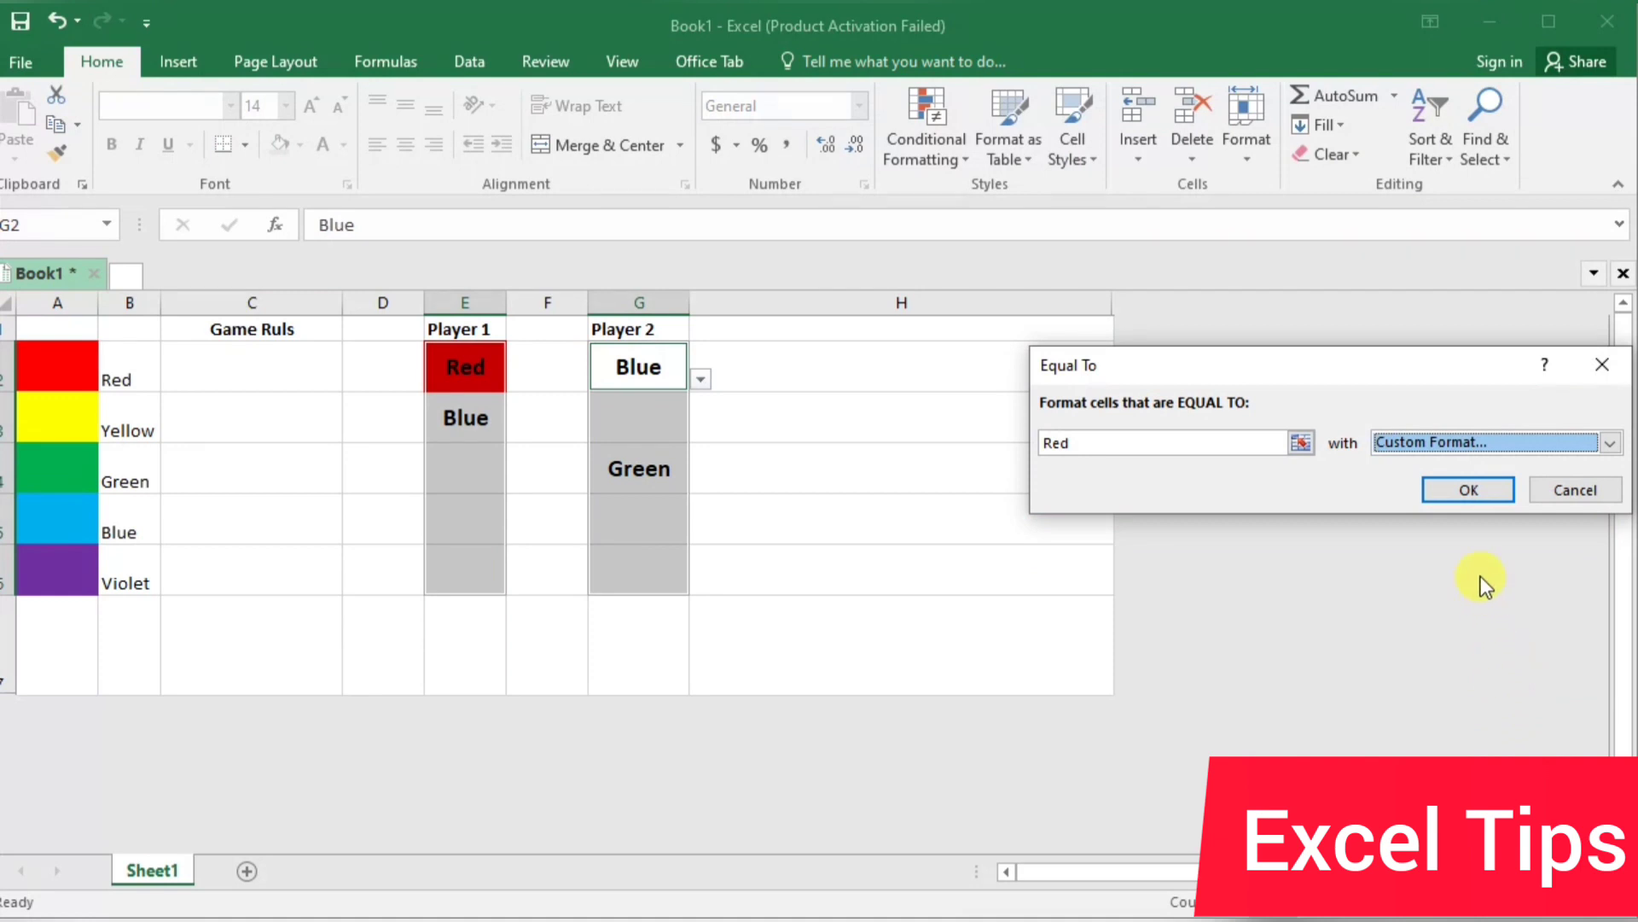
left_click(1482, 489)
Add an Equal To conditional formatting rule to E2:E6 and G2:G6 that gives cells equal to "yellow" a custom yellow fill
left_click(908, 151)
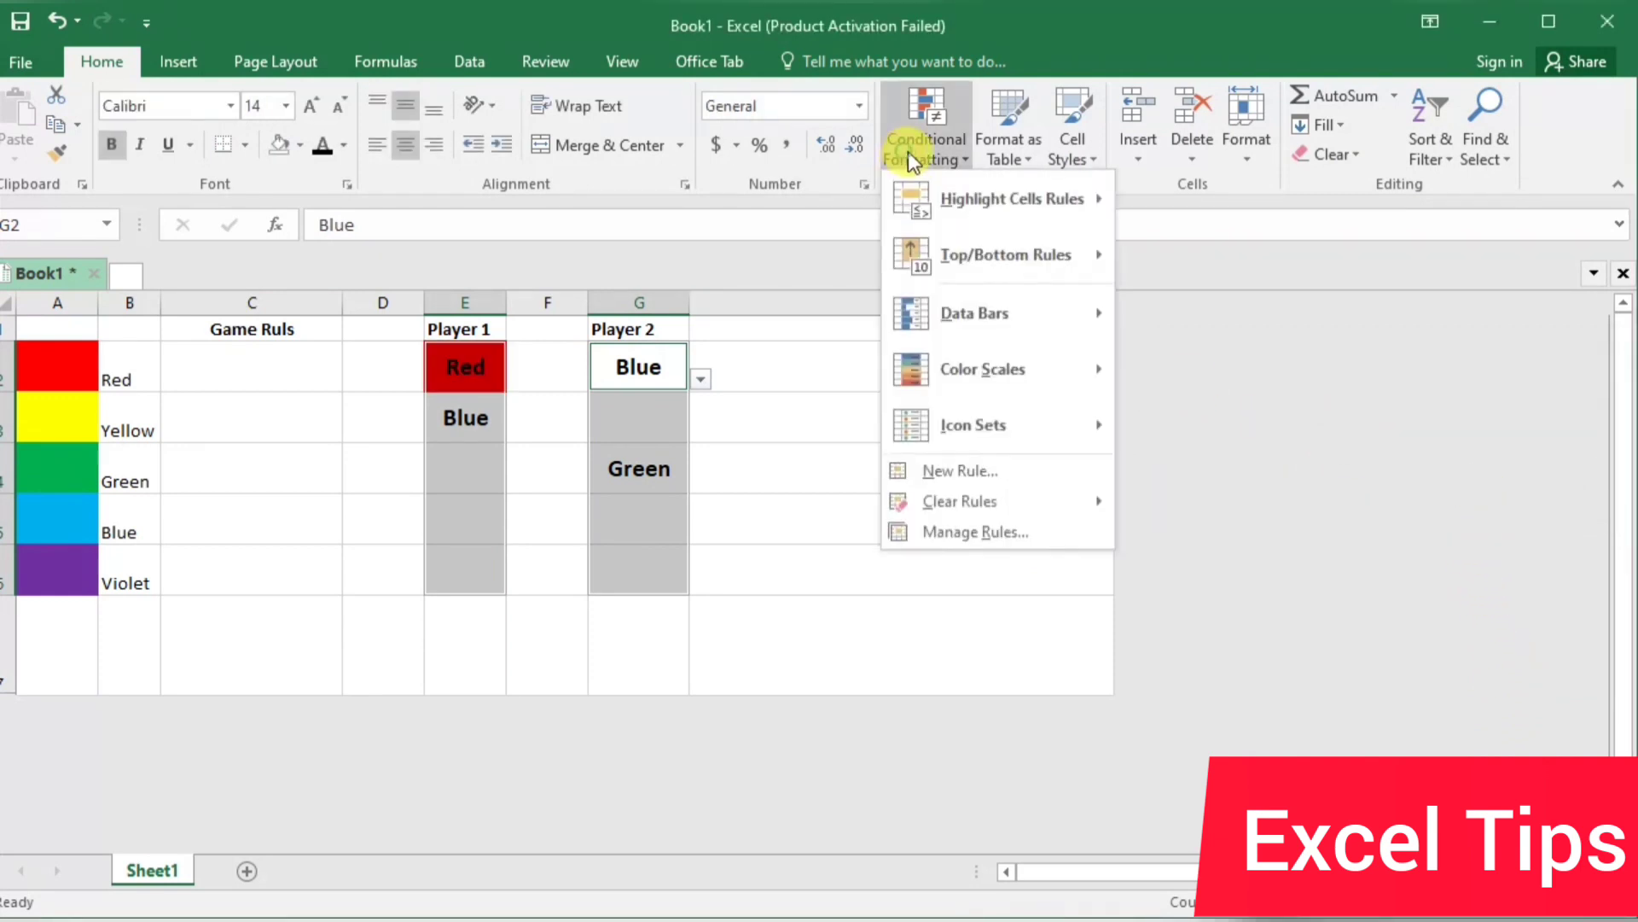
mouse_move(961, 197)
left_click(1279, 364)
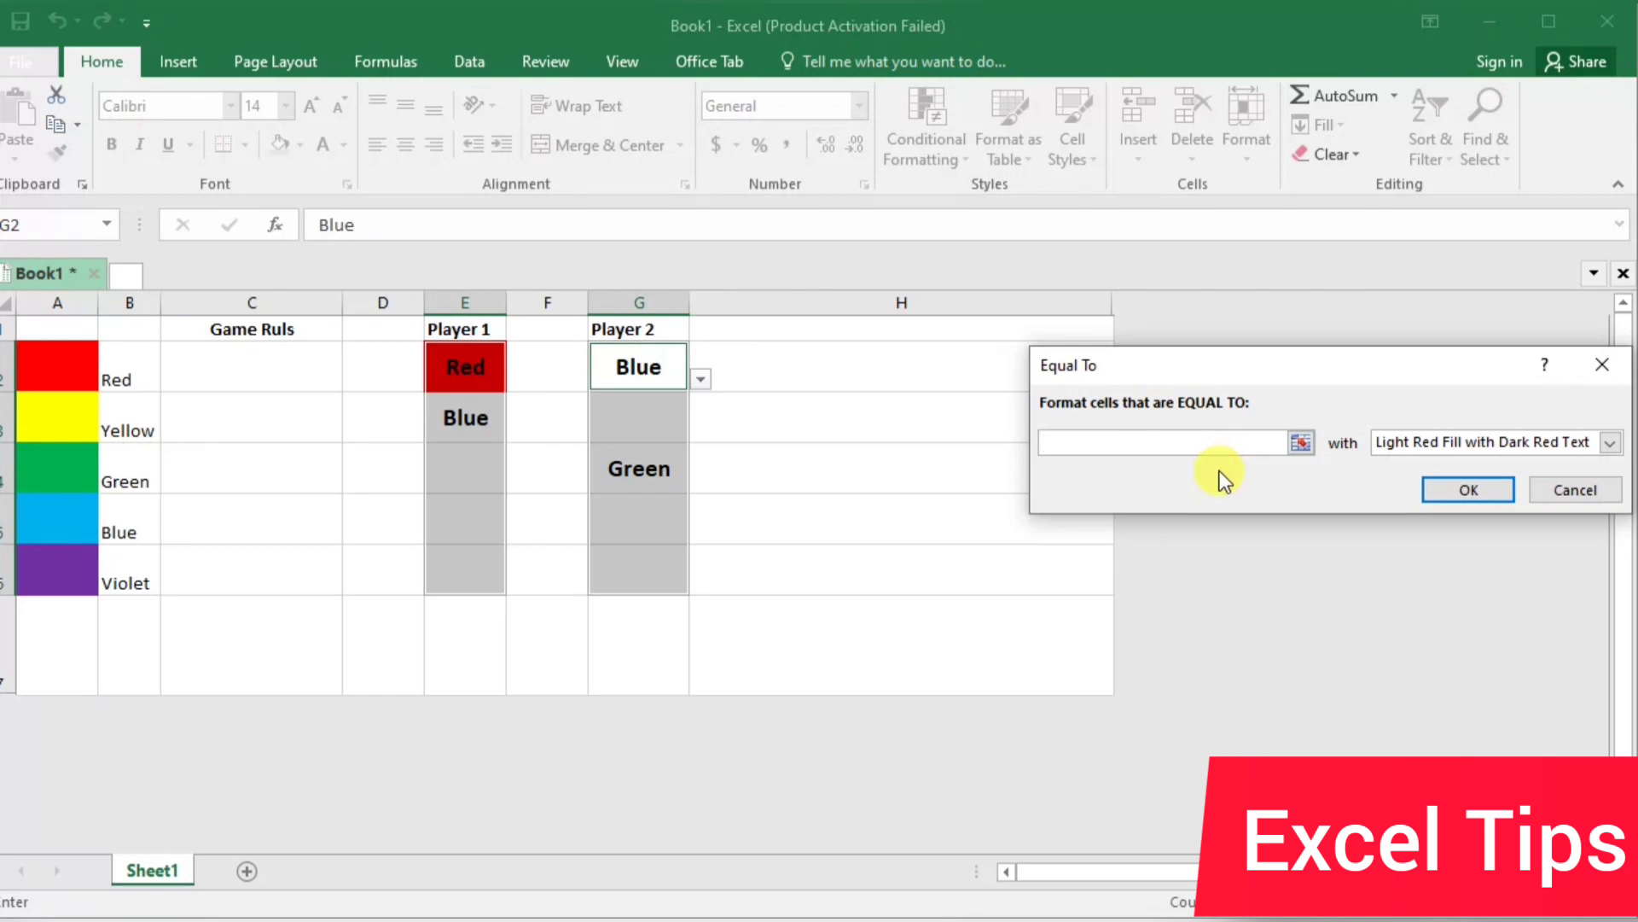
type("yellow")
left_click(1610, 442)
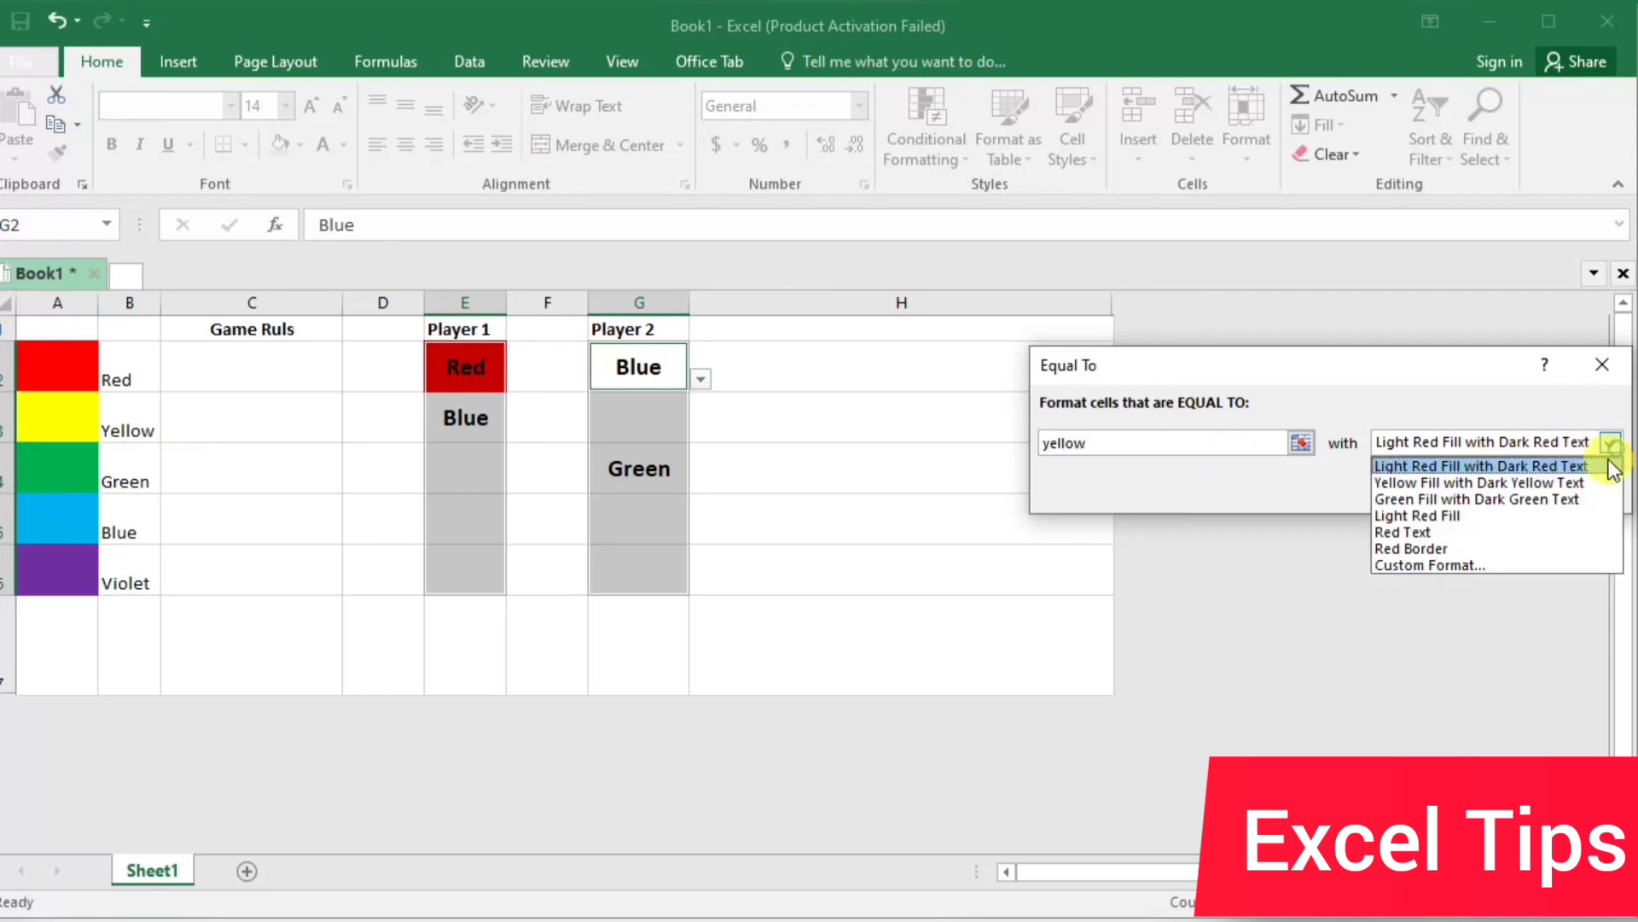
left_click(1551, 563)
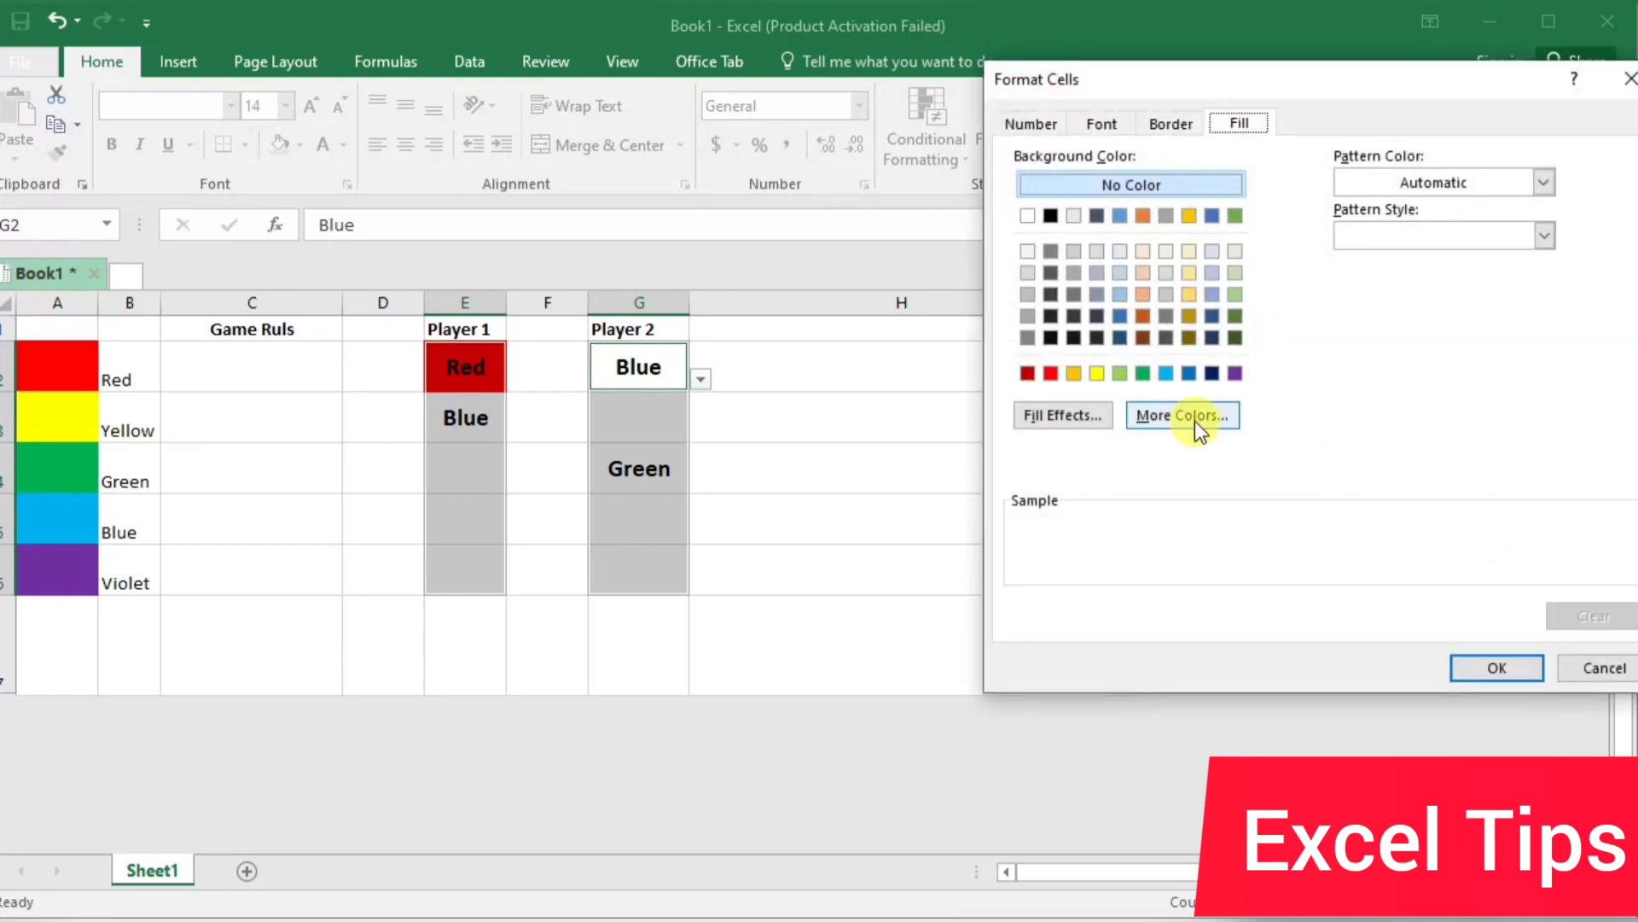
left_click(1099, 373)
left_click(1481, 669)
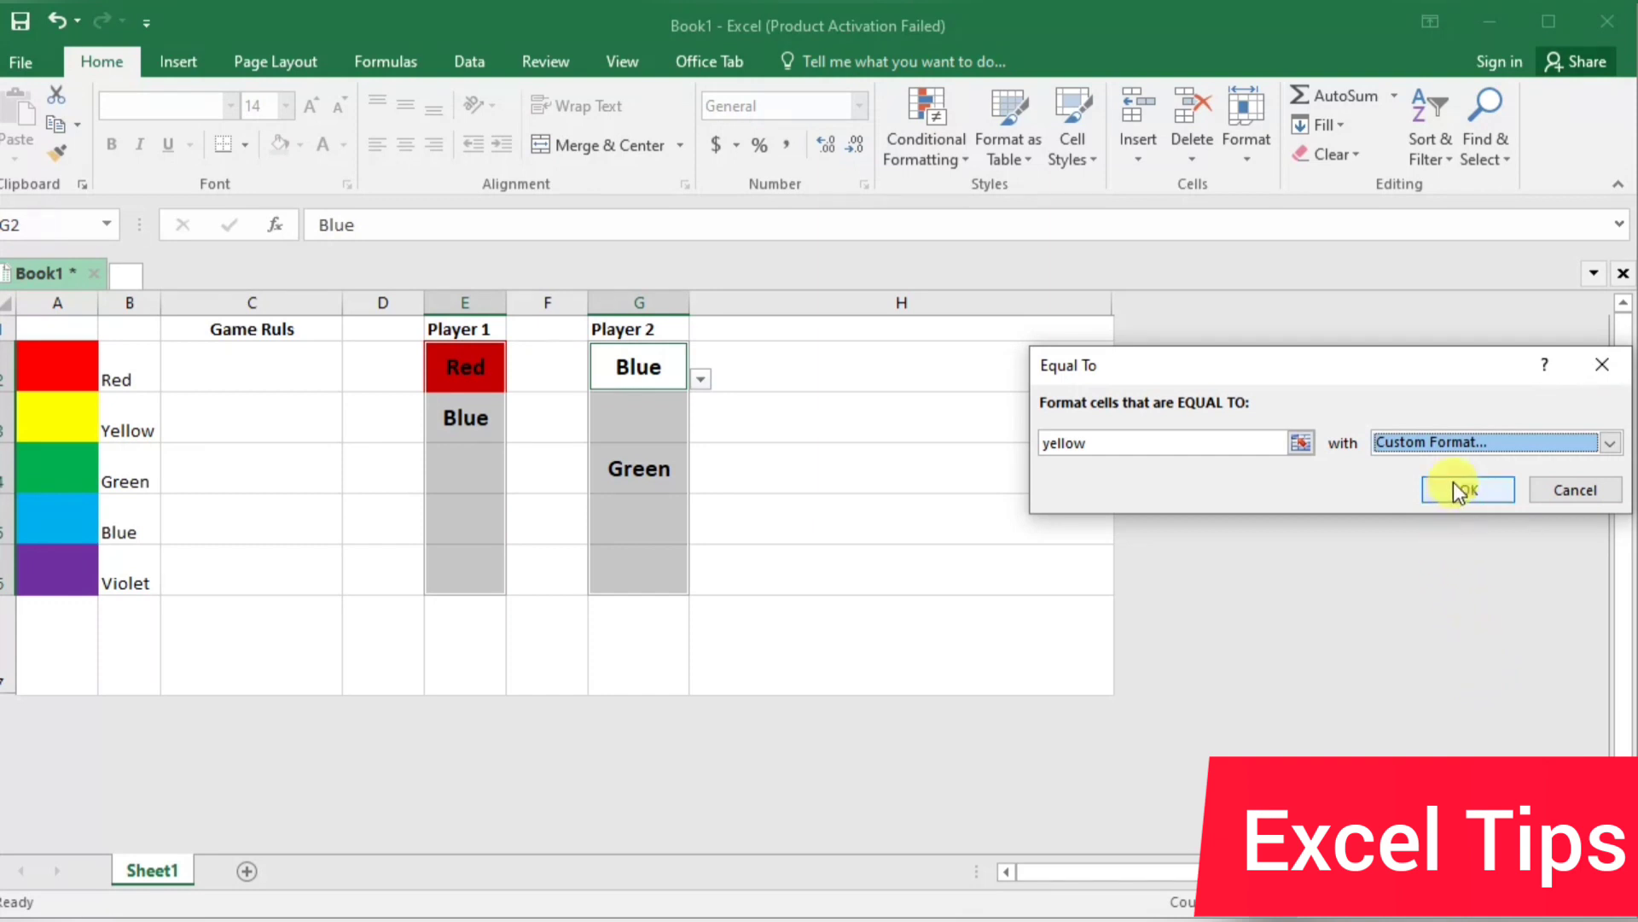
left_click(1450, 493)
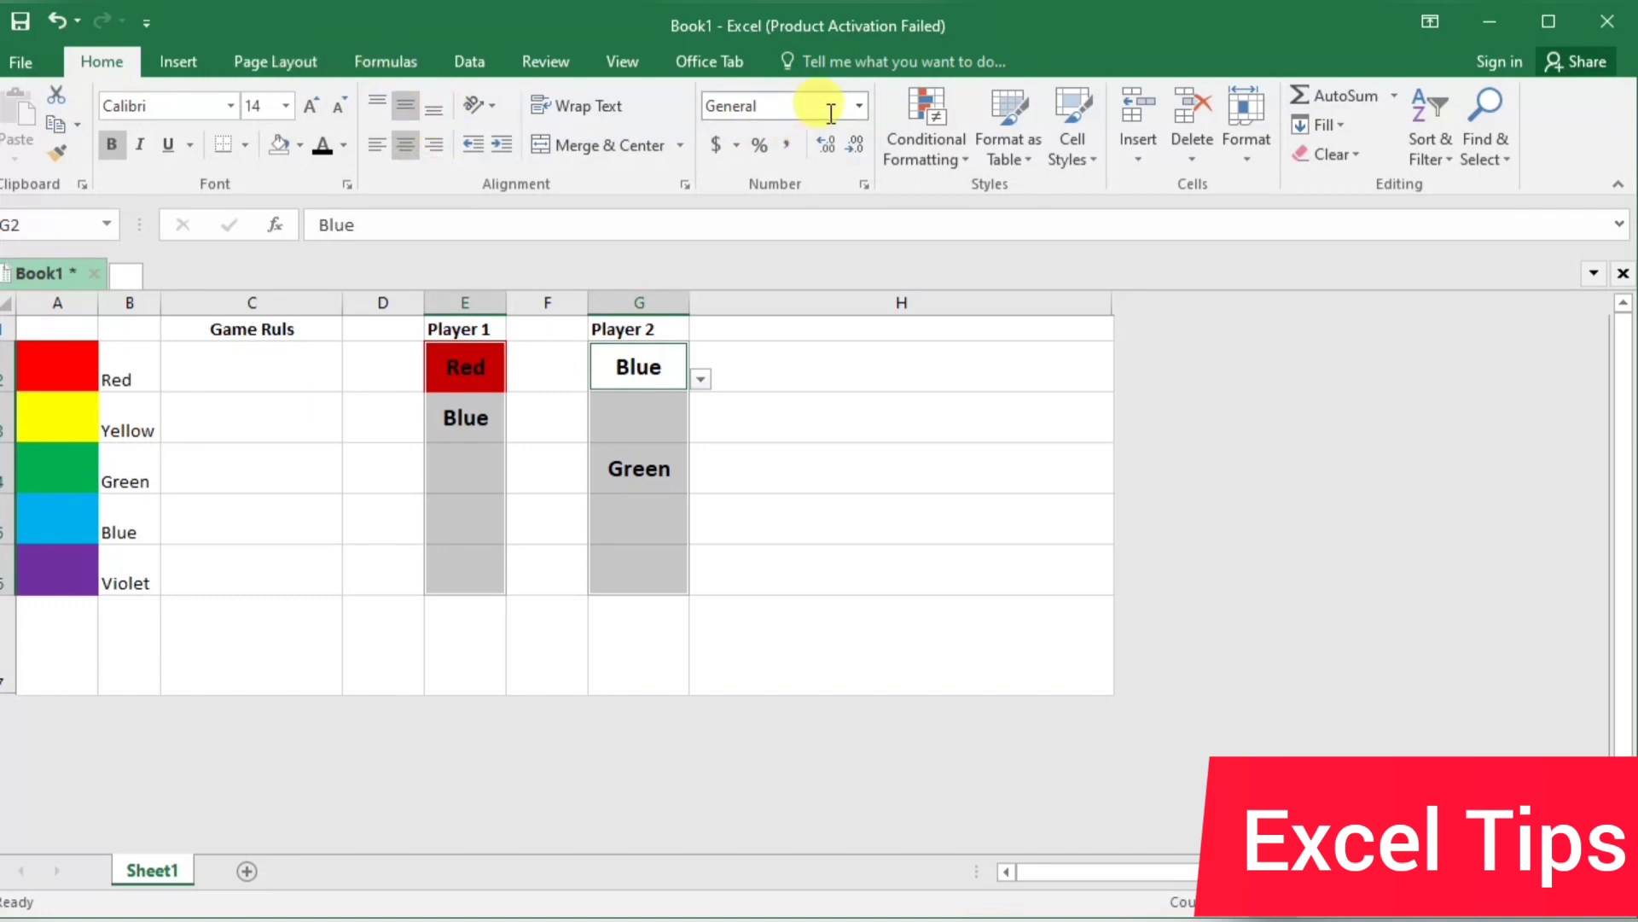
Add an Equal To conditional formatting rule to E2:E6 and G2:G6 that gives cells equal to "green" a custom green fill
left_click(920, 115)
mouse_move(960, 196)
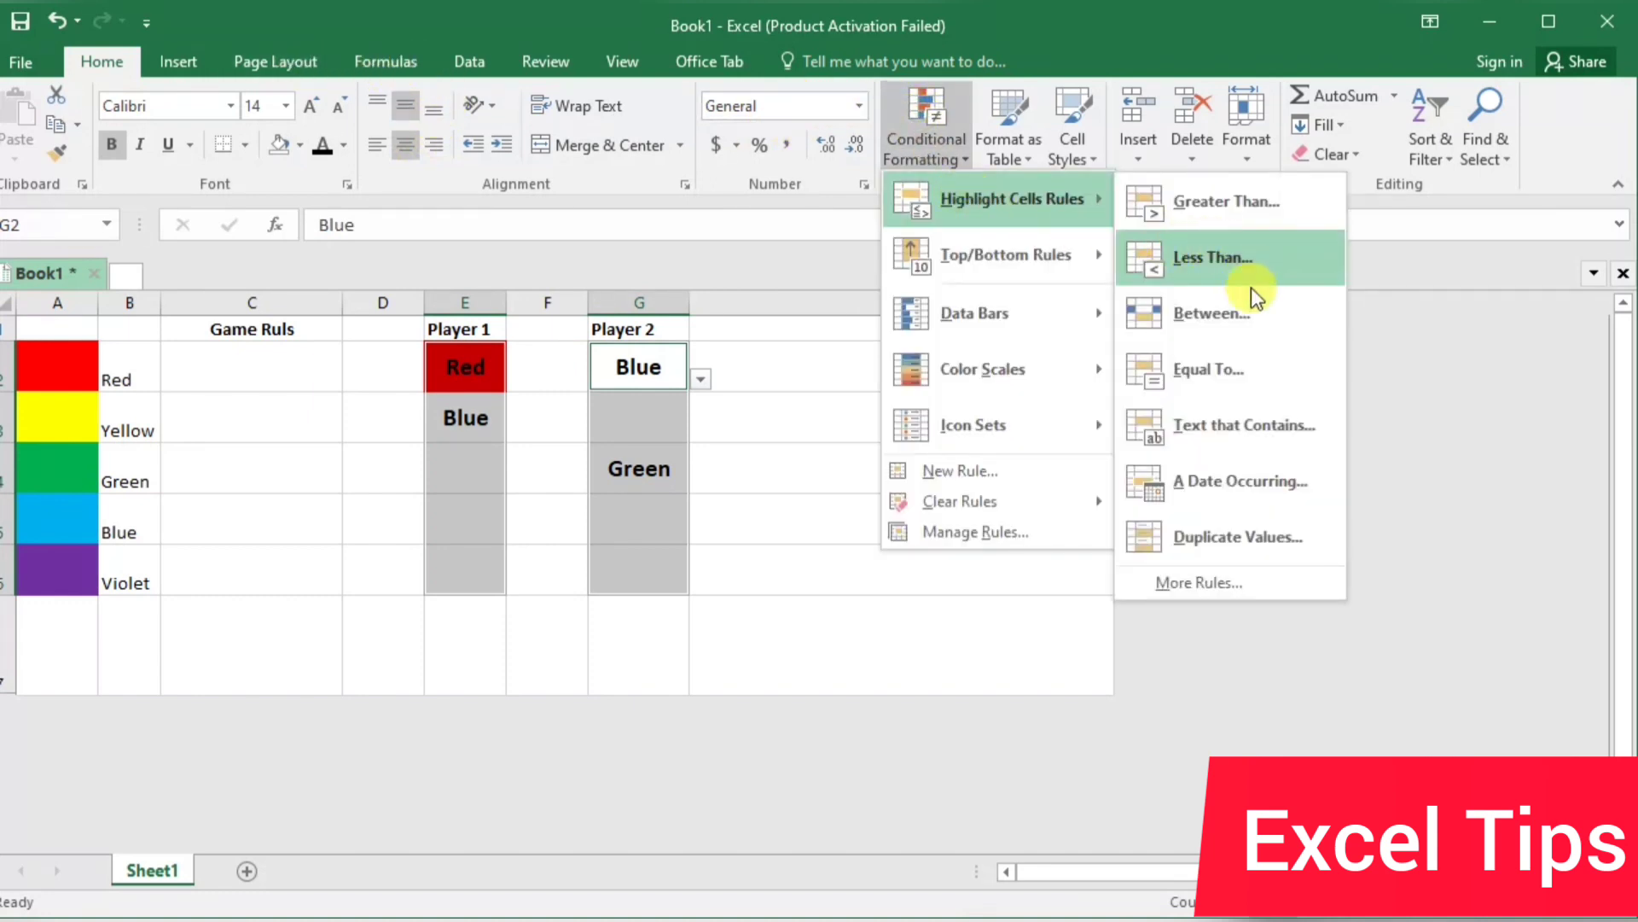
left_click(1237, 369)
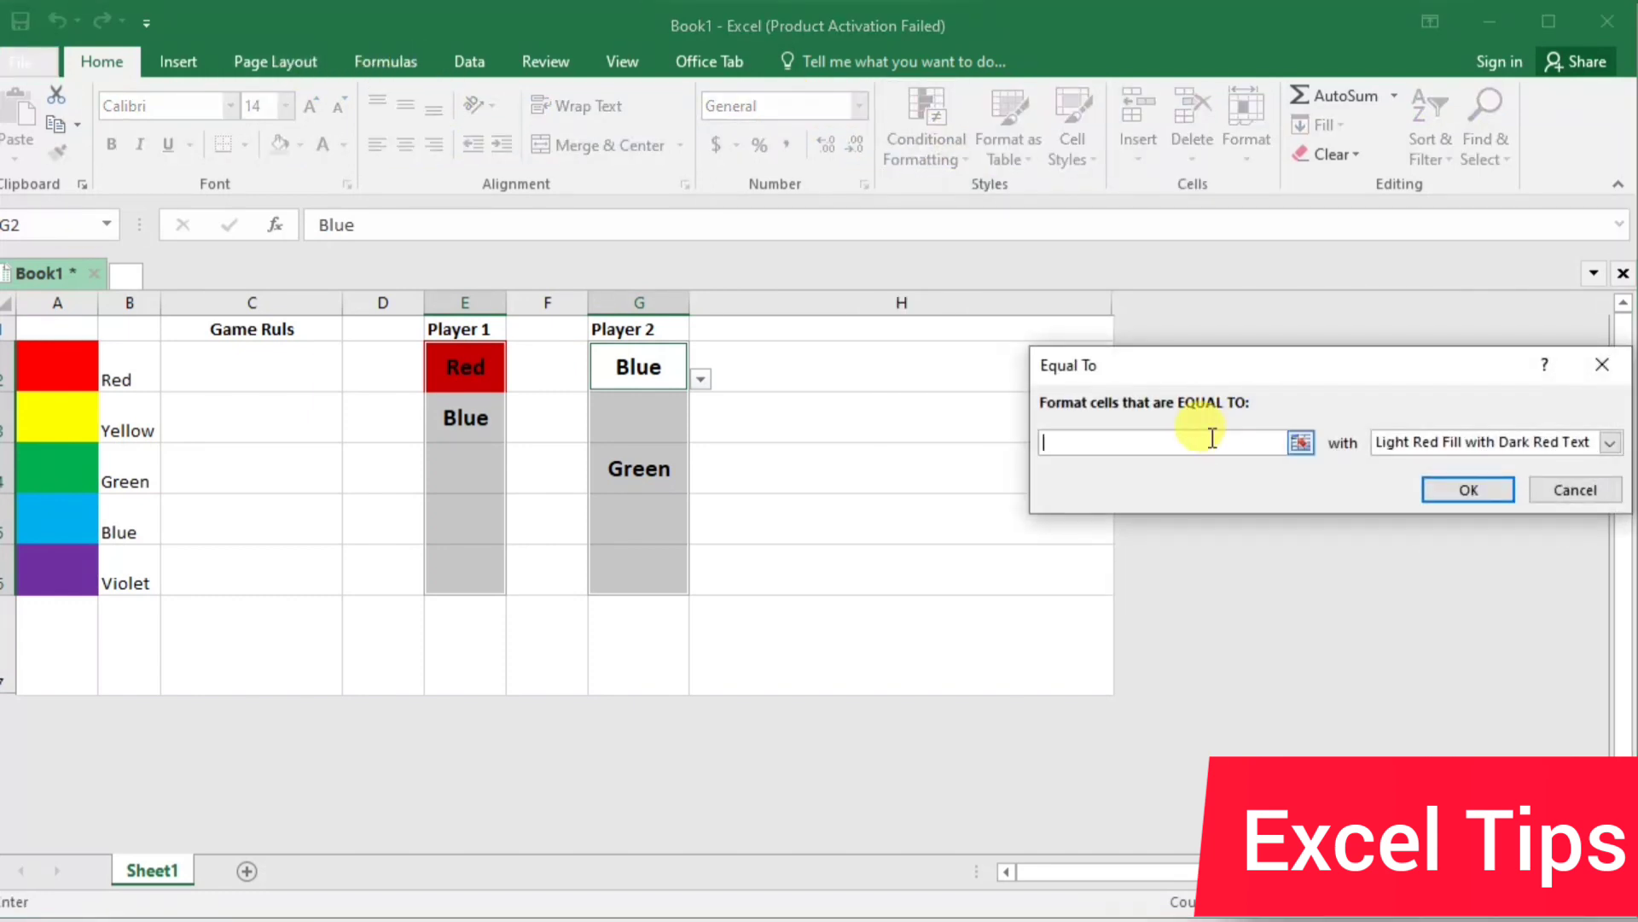
type("green")
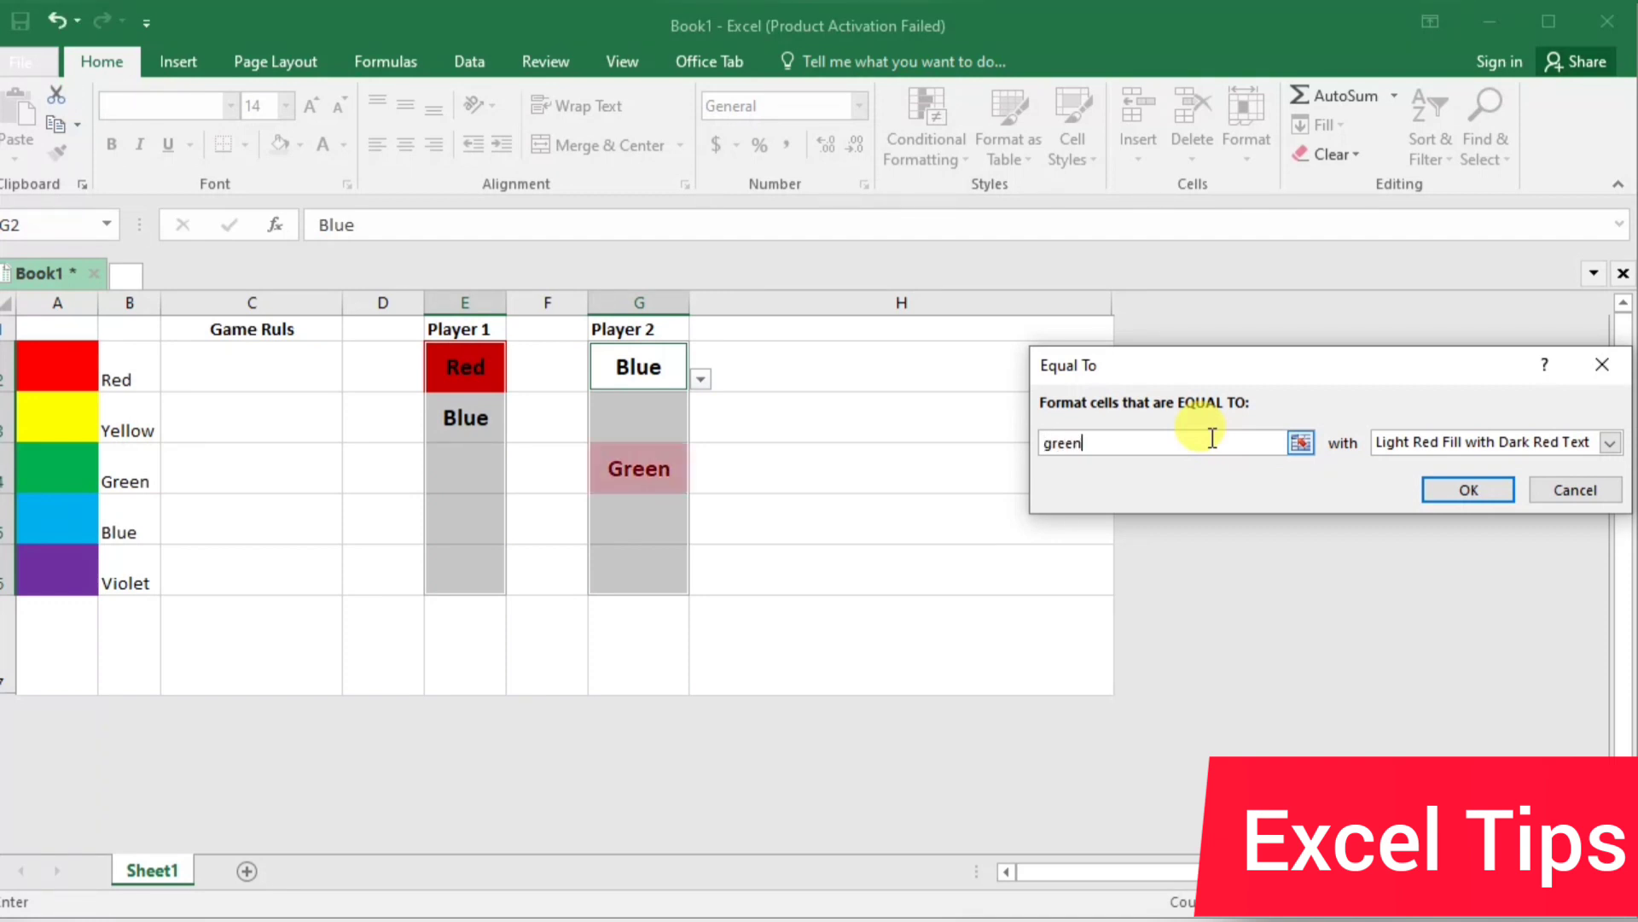
left_click(1611, 443)
left_click(1543, 558)
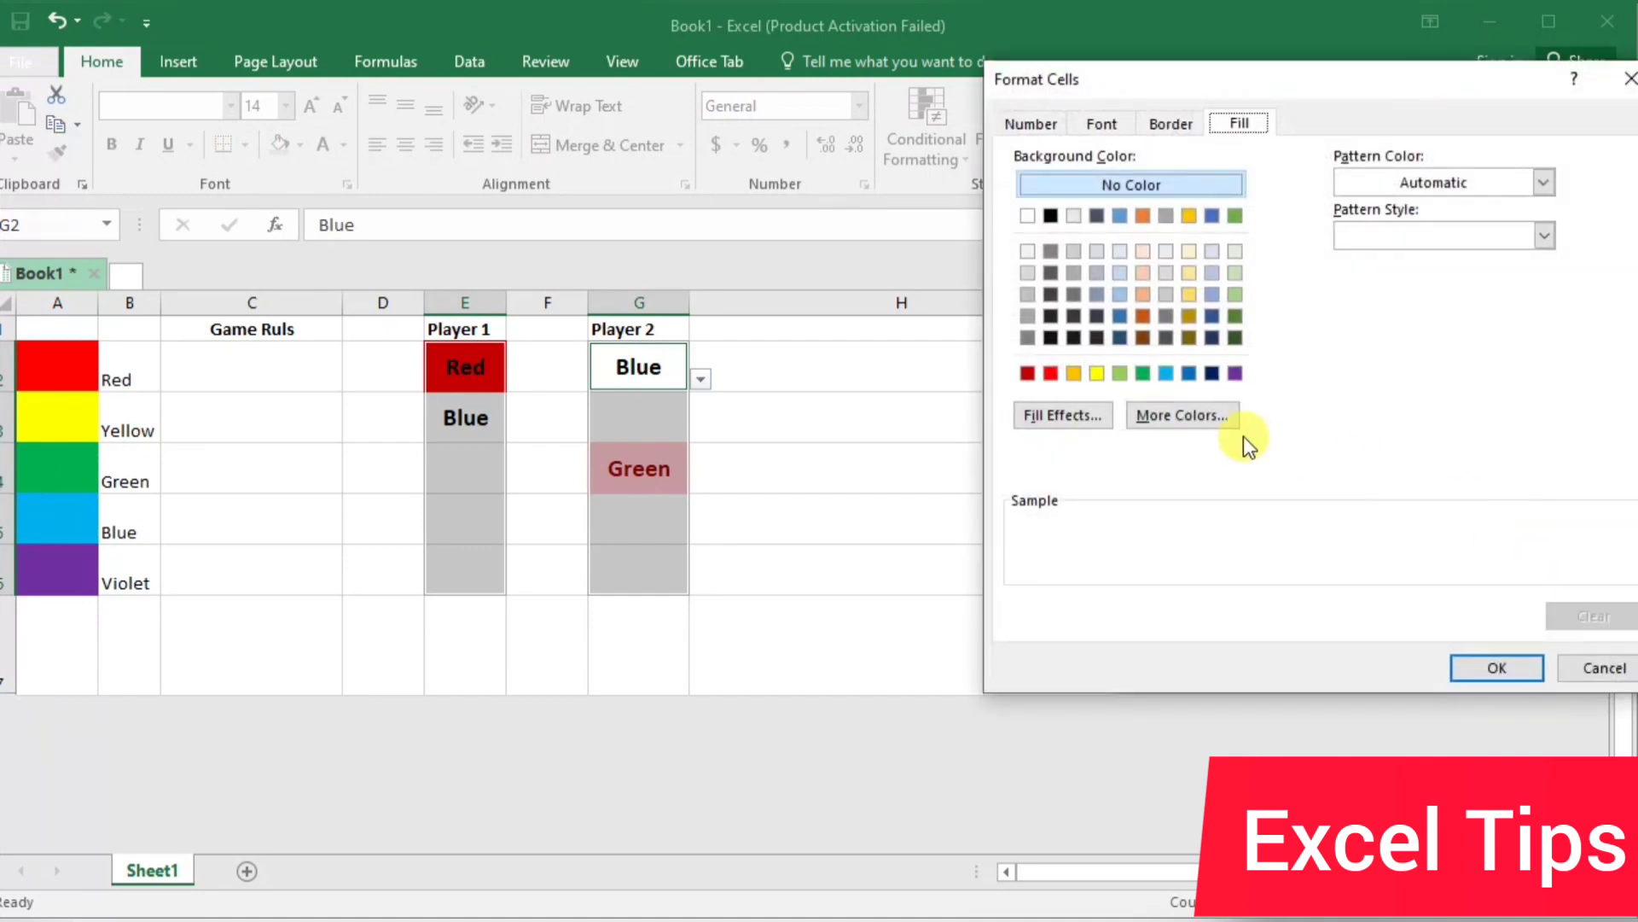
left_click(1143, 372)
left_click(1473, 664)
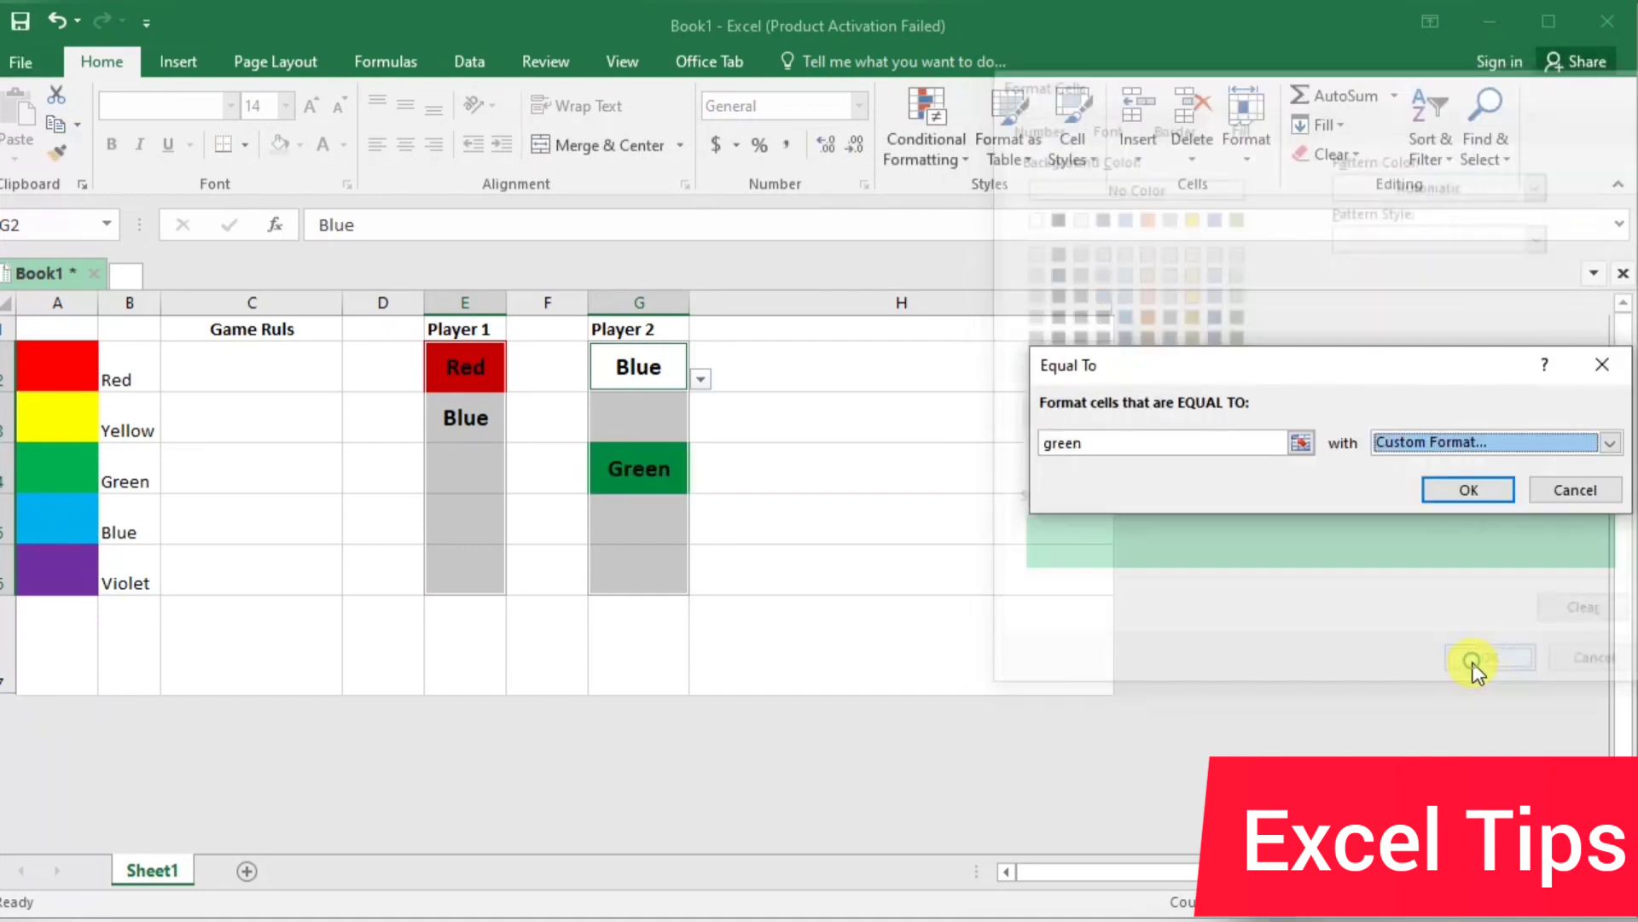
left_click(1454, 490)
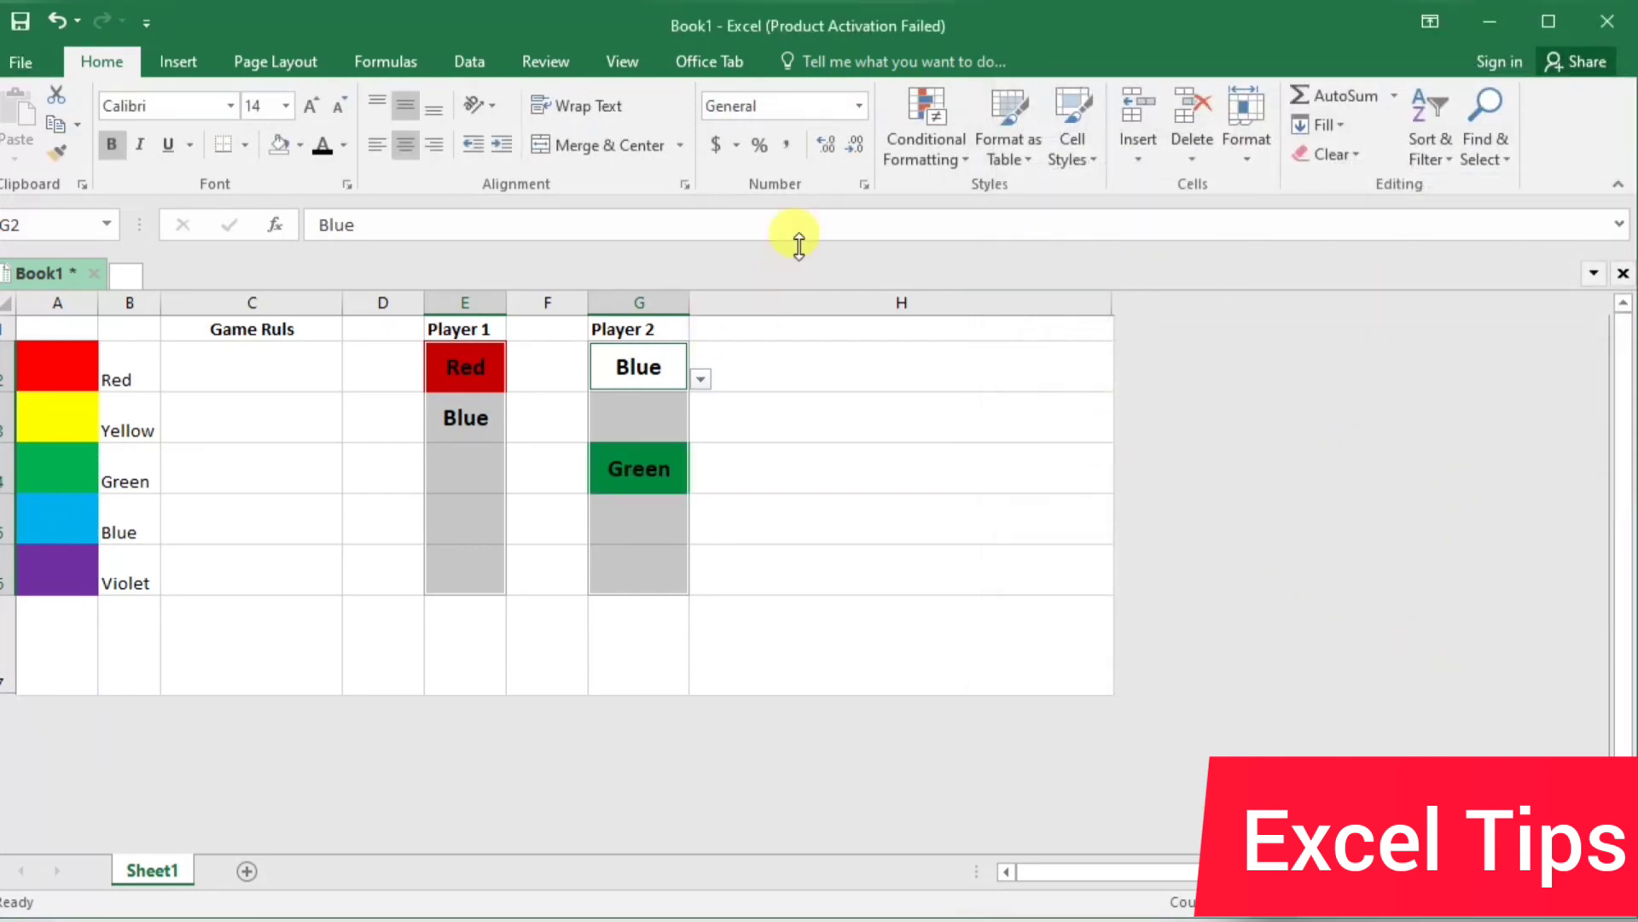
Add an Equal To conditional formatting rule to E2:E6 and G2:G6 that gives cells equal to "Blue" a custom light blue fill
left_click(910, 138)
mouse_move(951, 194)
left_click(1281, 379)
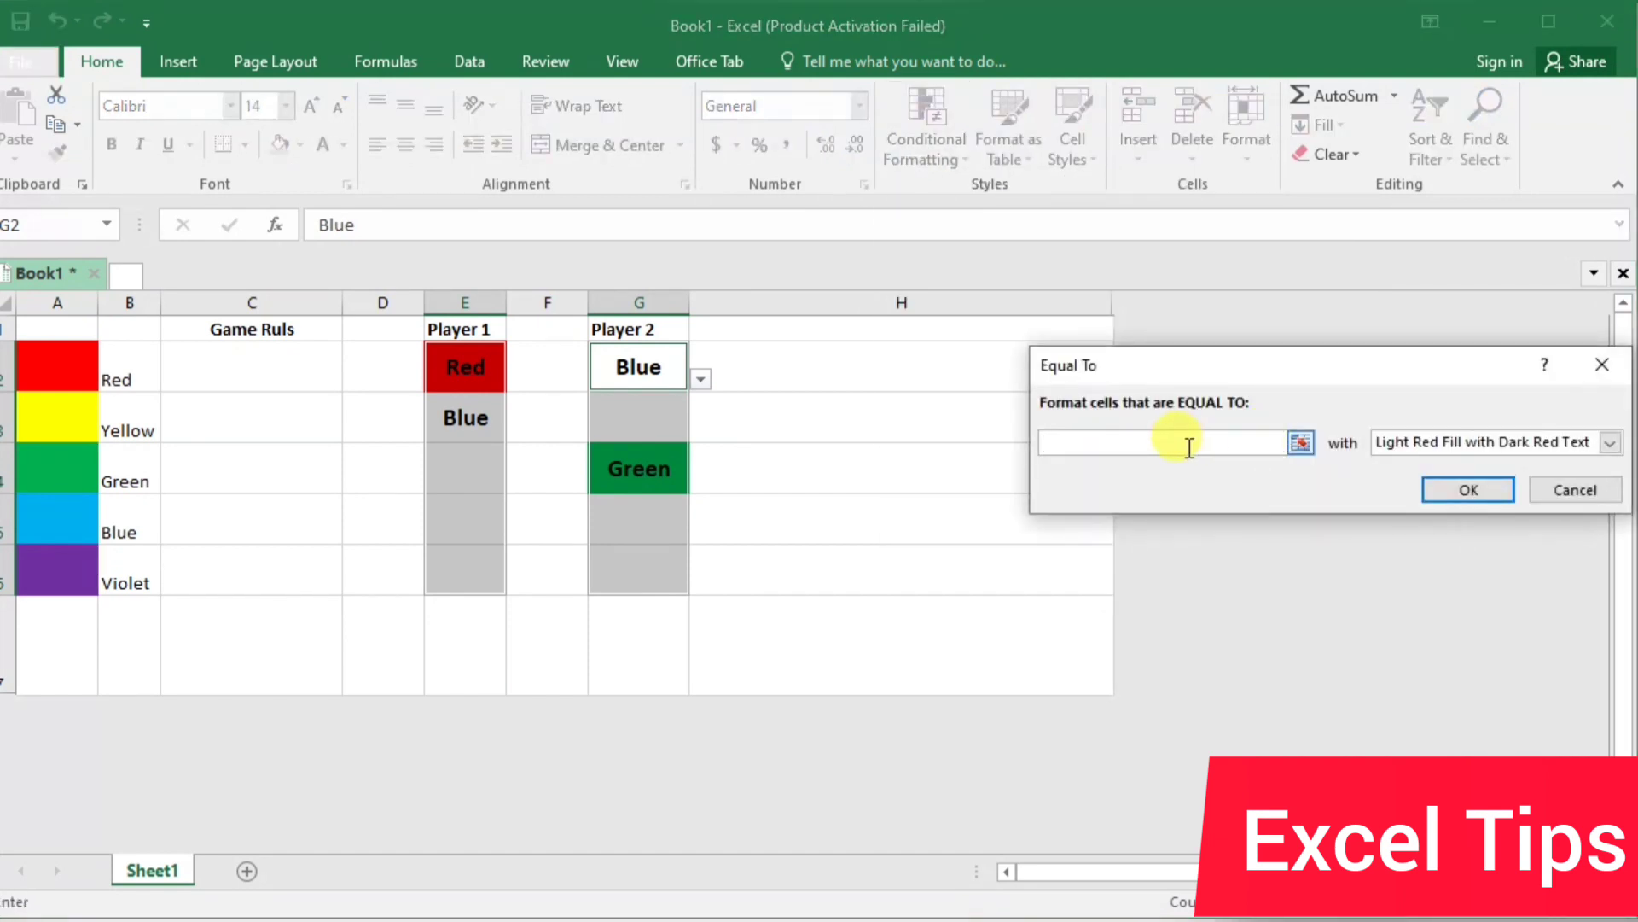
type("Blue")
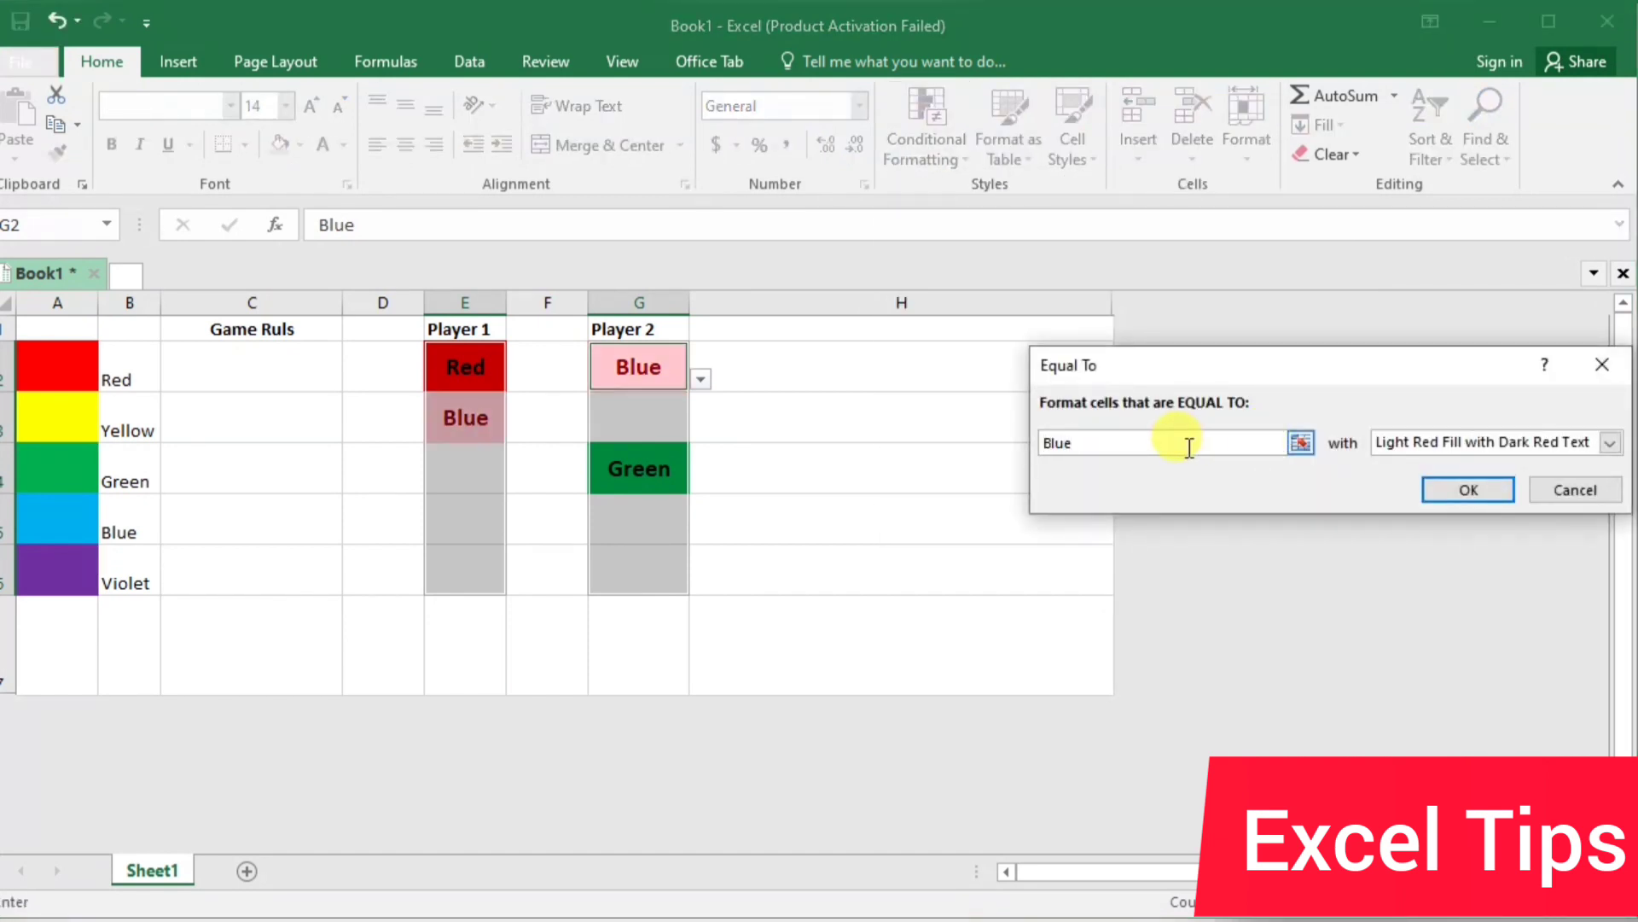
left_click(1607, 443)
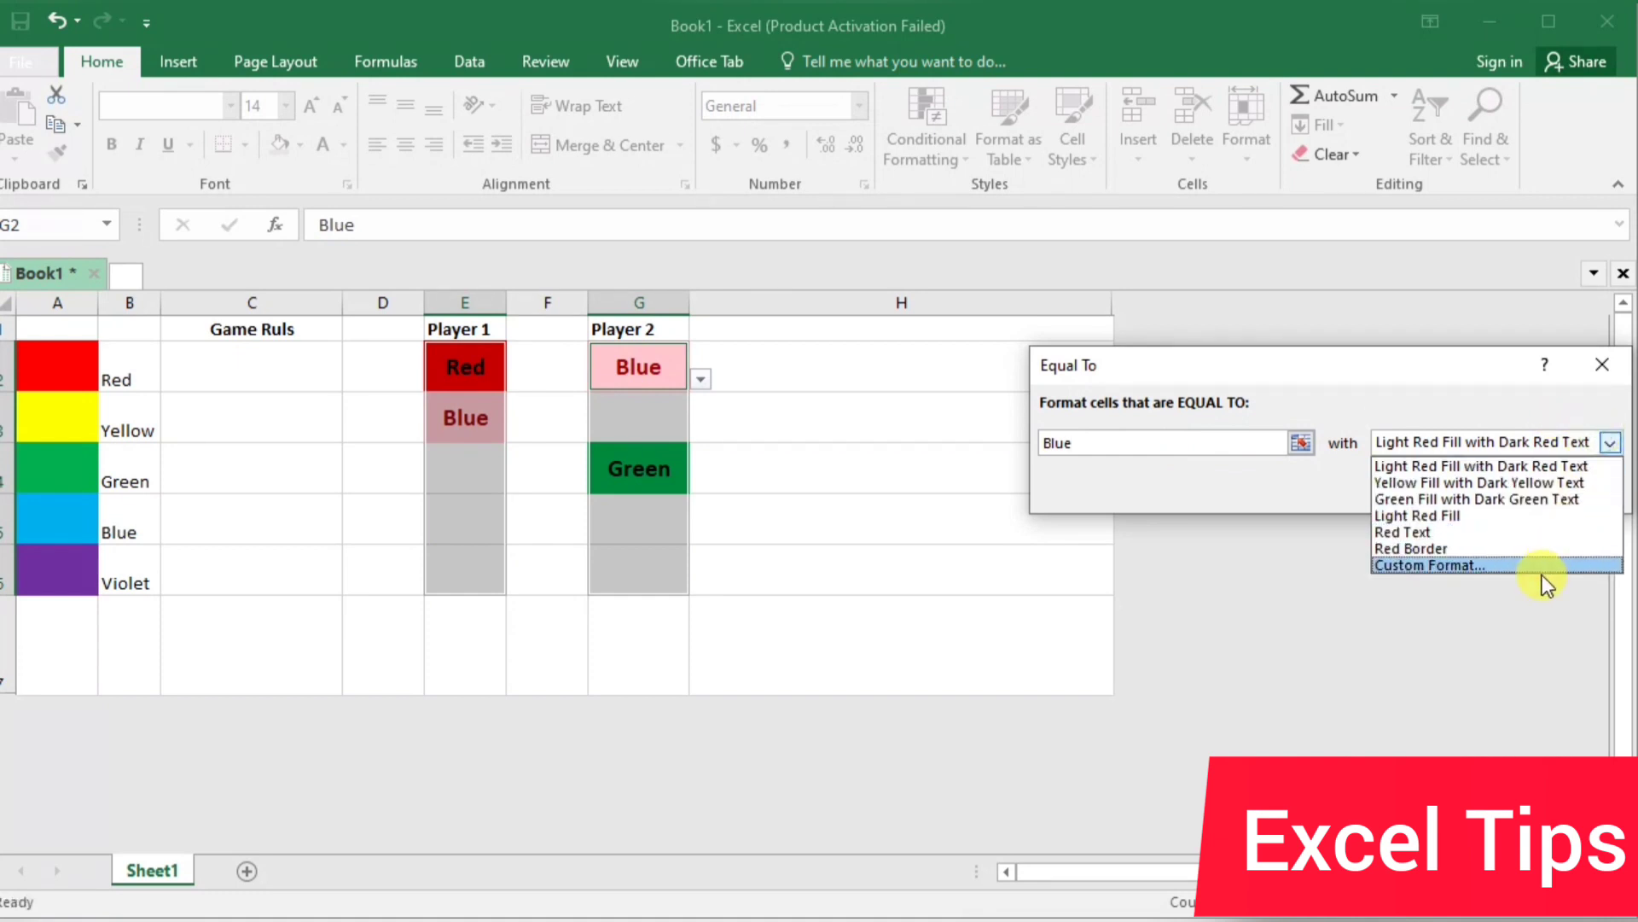
key("Escape")
left_click(1604, 443)
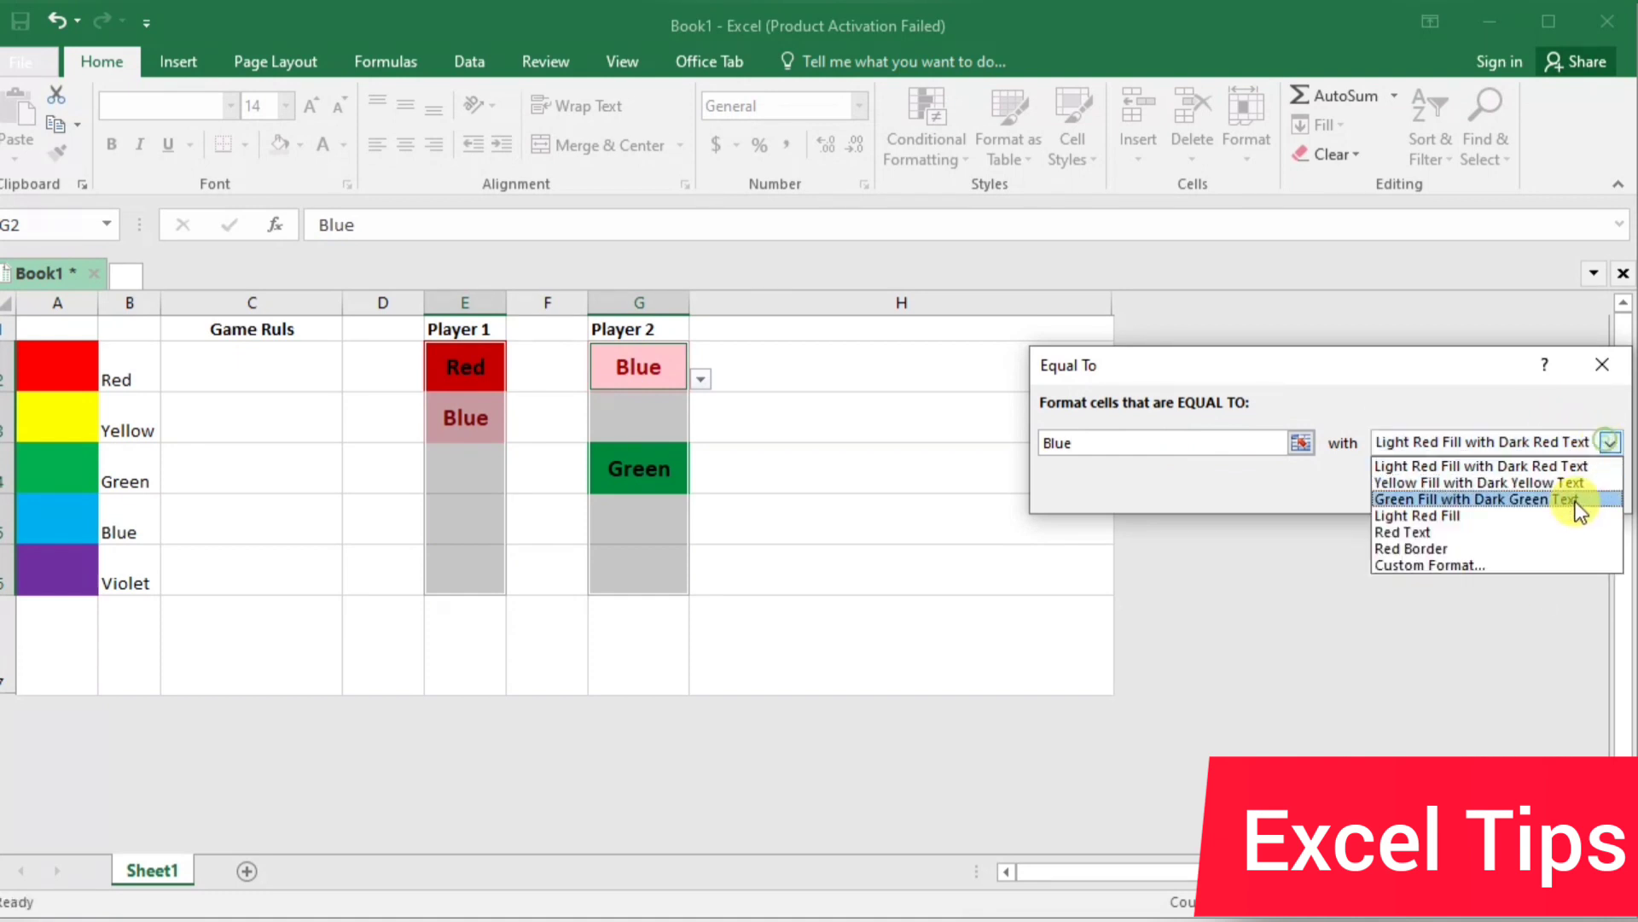
left_click(1550, 549)
left_click(1607, 443)
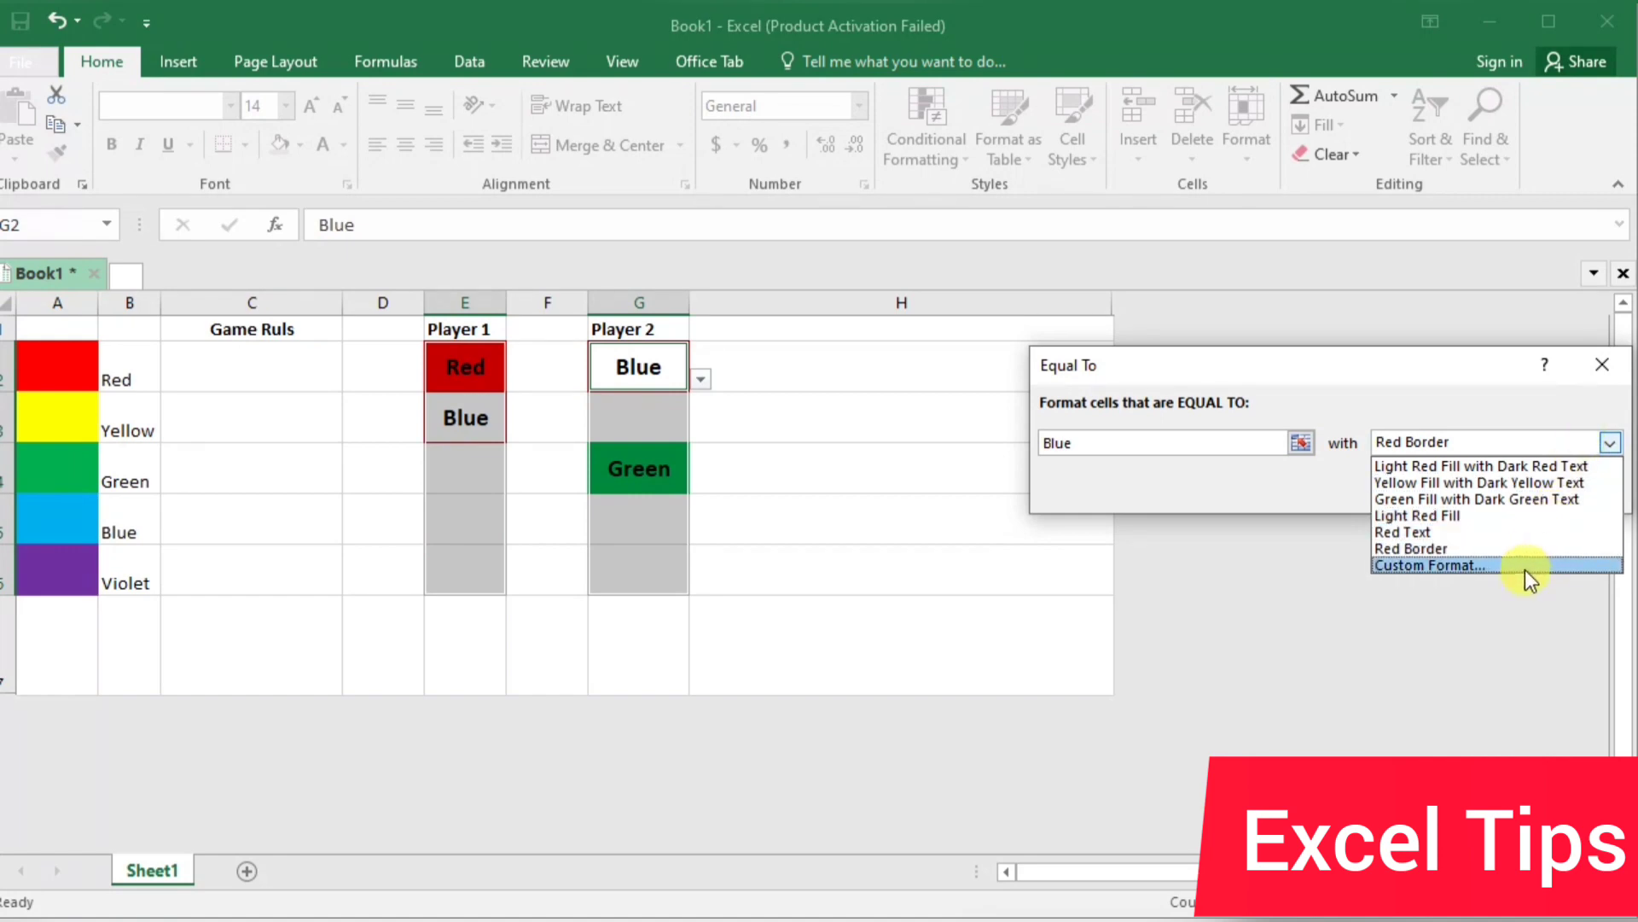
left_click(1467, 562)
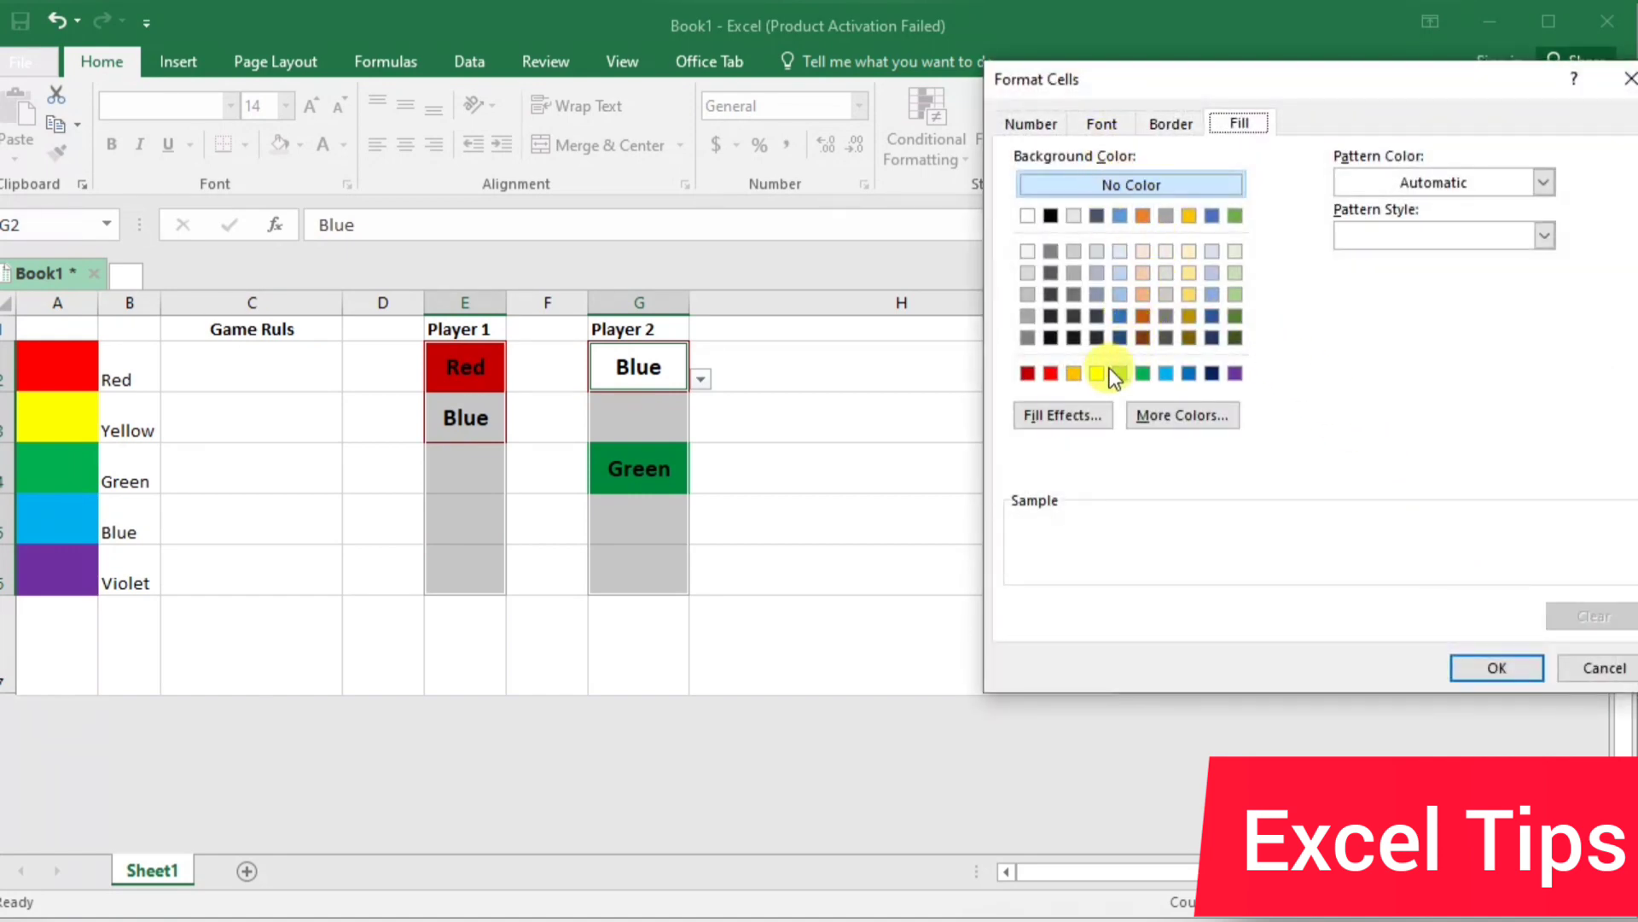
left_click(1162, 376)
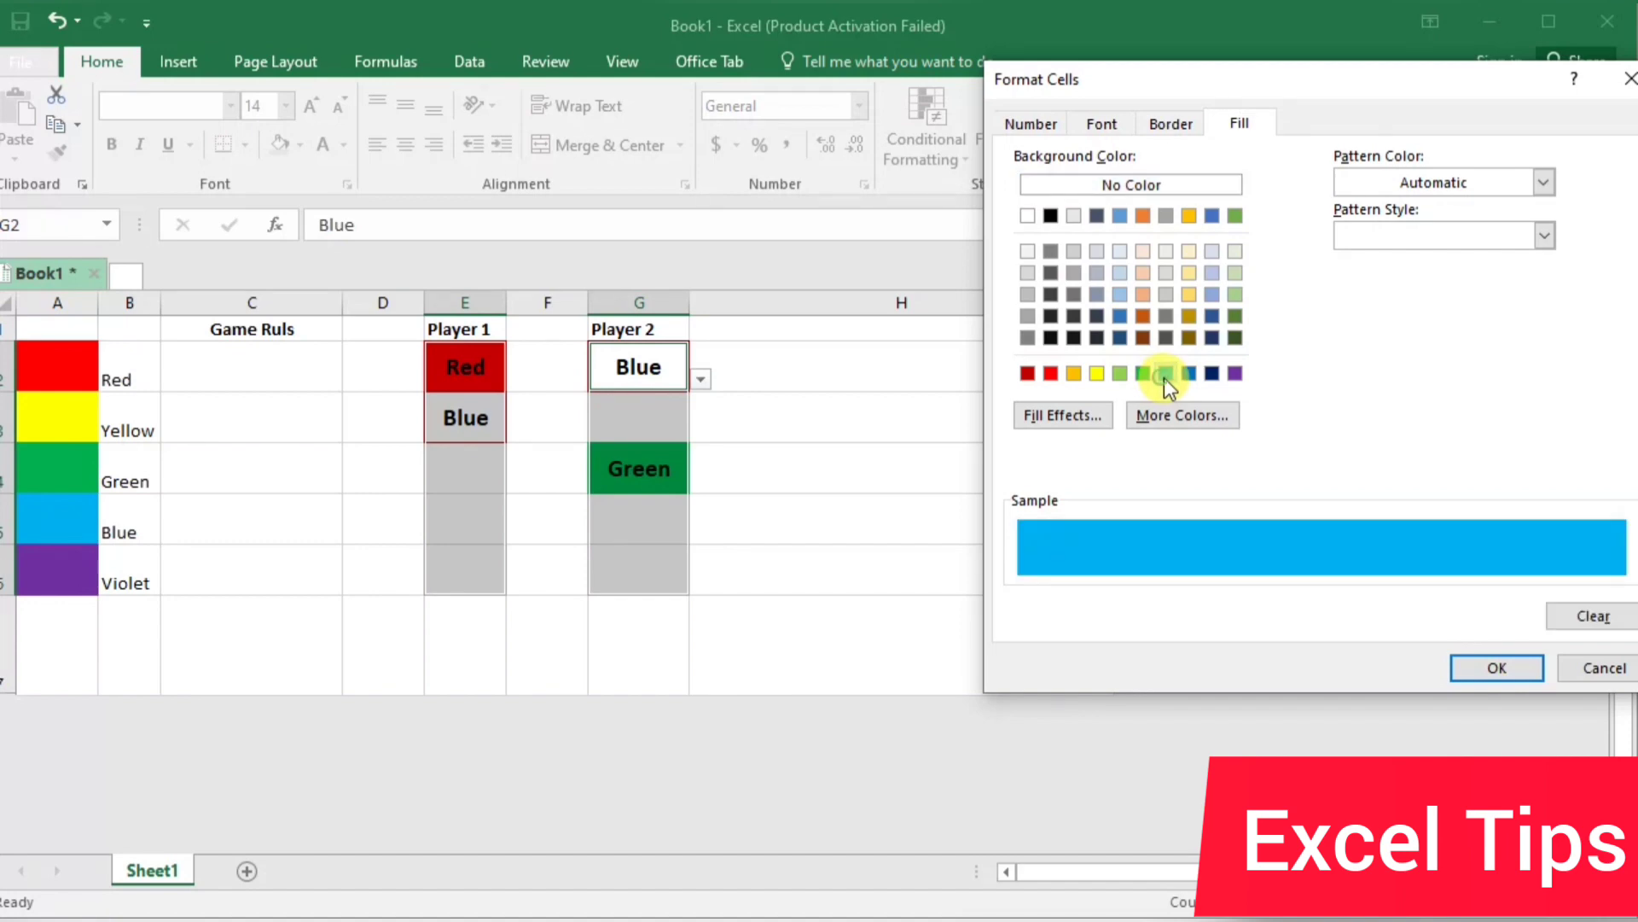
left_click(1485, 667)
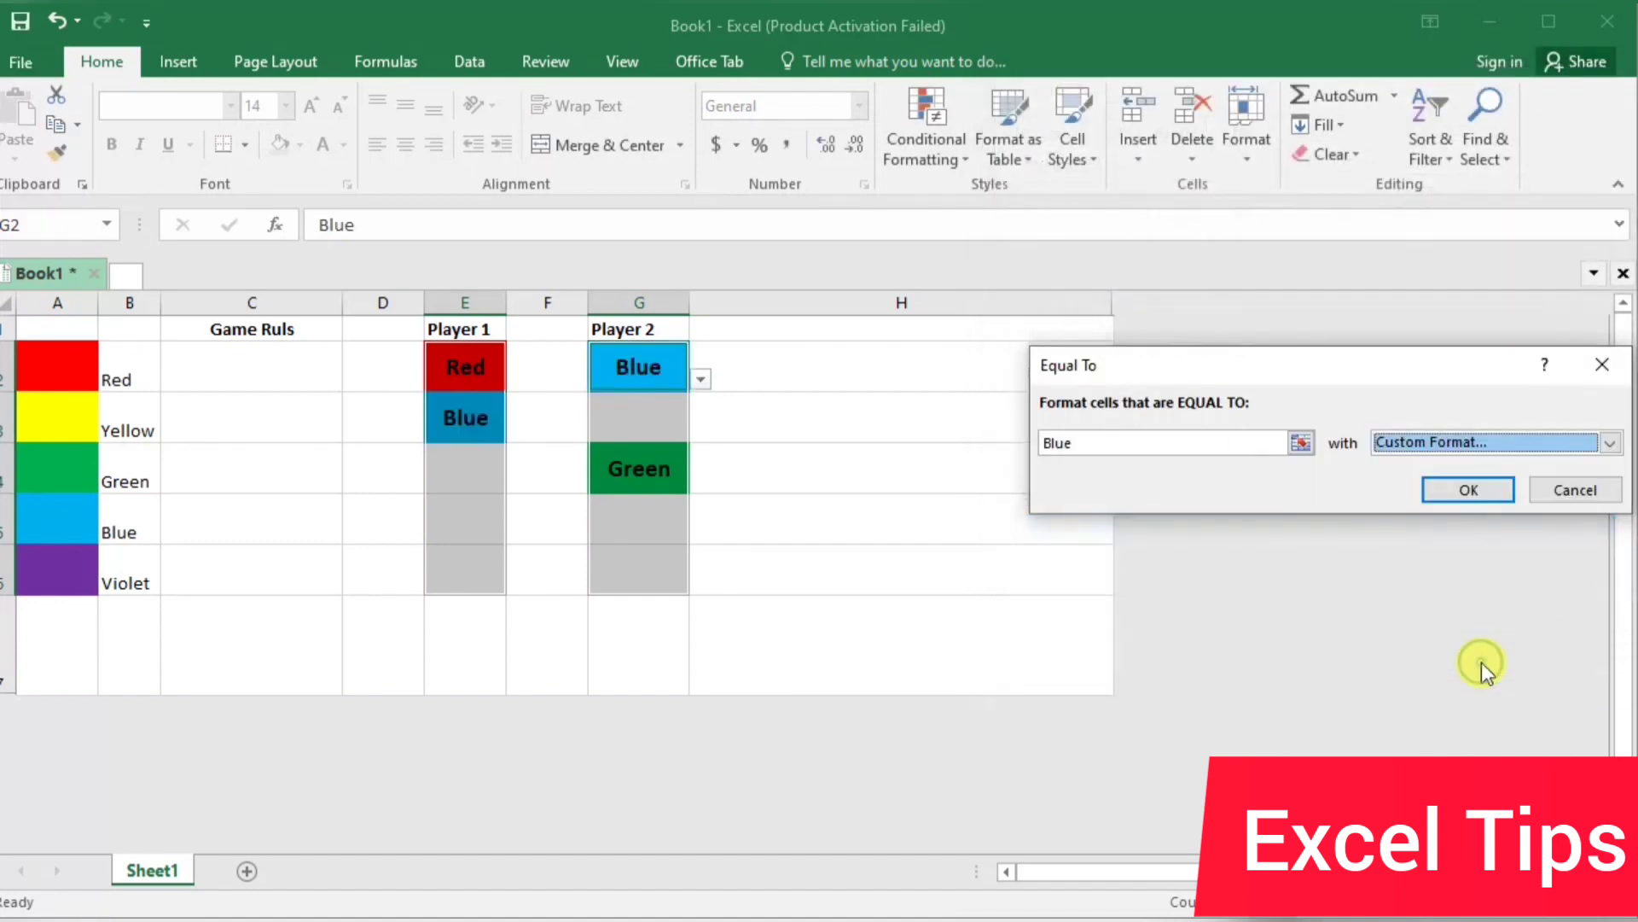
left_click(1455, 486)
Add an Equal To conditional formatting rule to E2:E6 and G2:G6 giving cells equal to "violet" a custom purple fill, and deselect the ranges
left_click(947, 136)
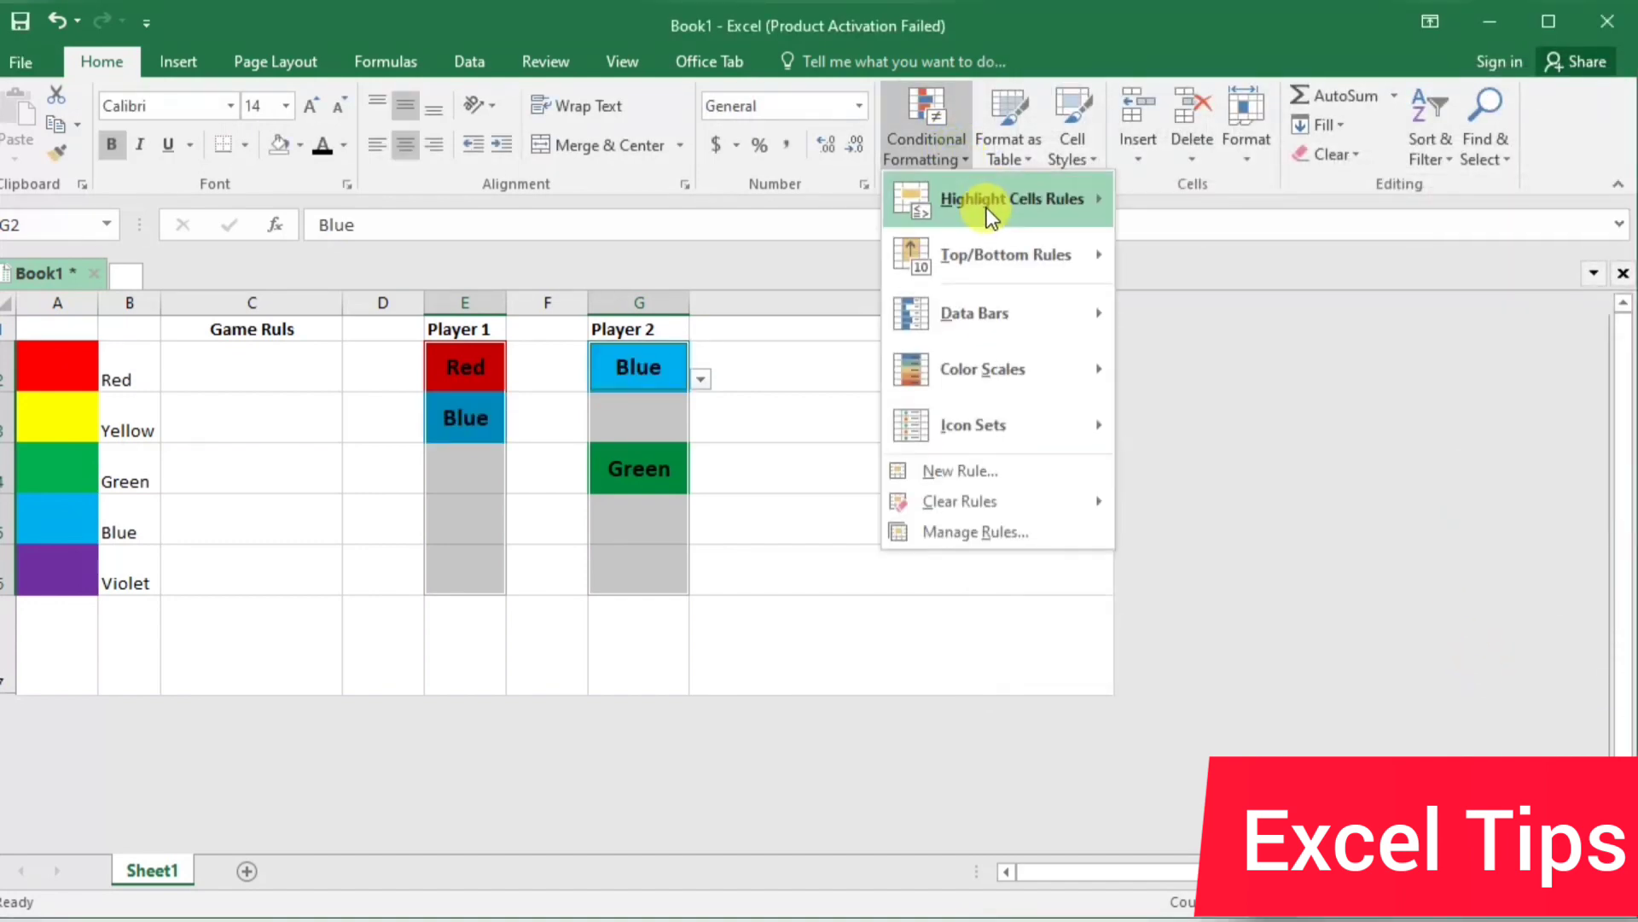
mouse_move(986, 207)
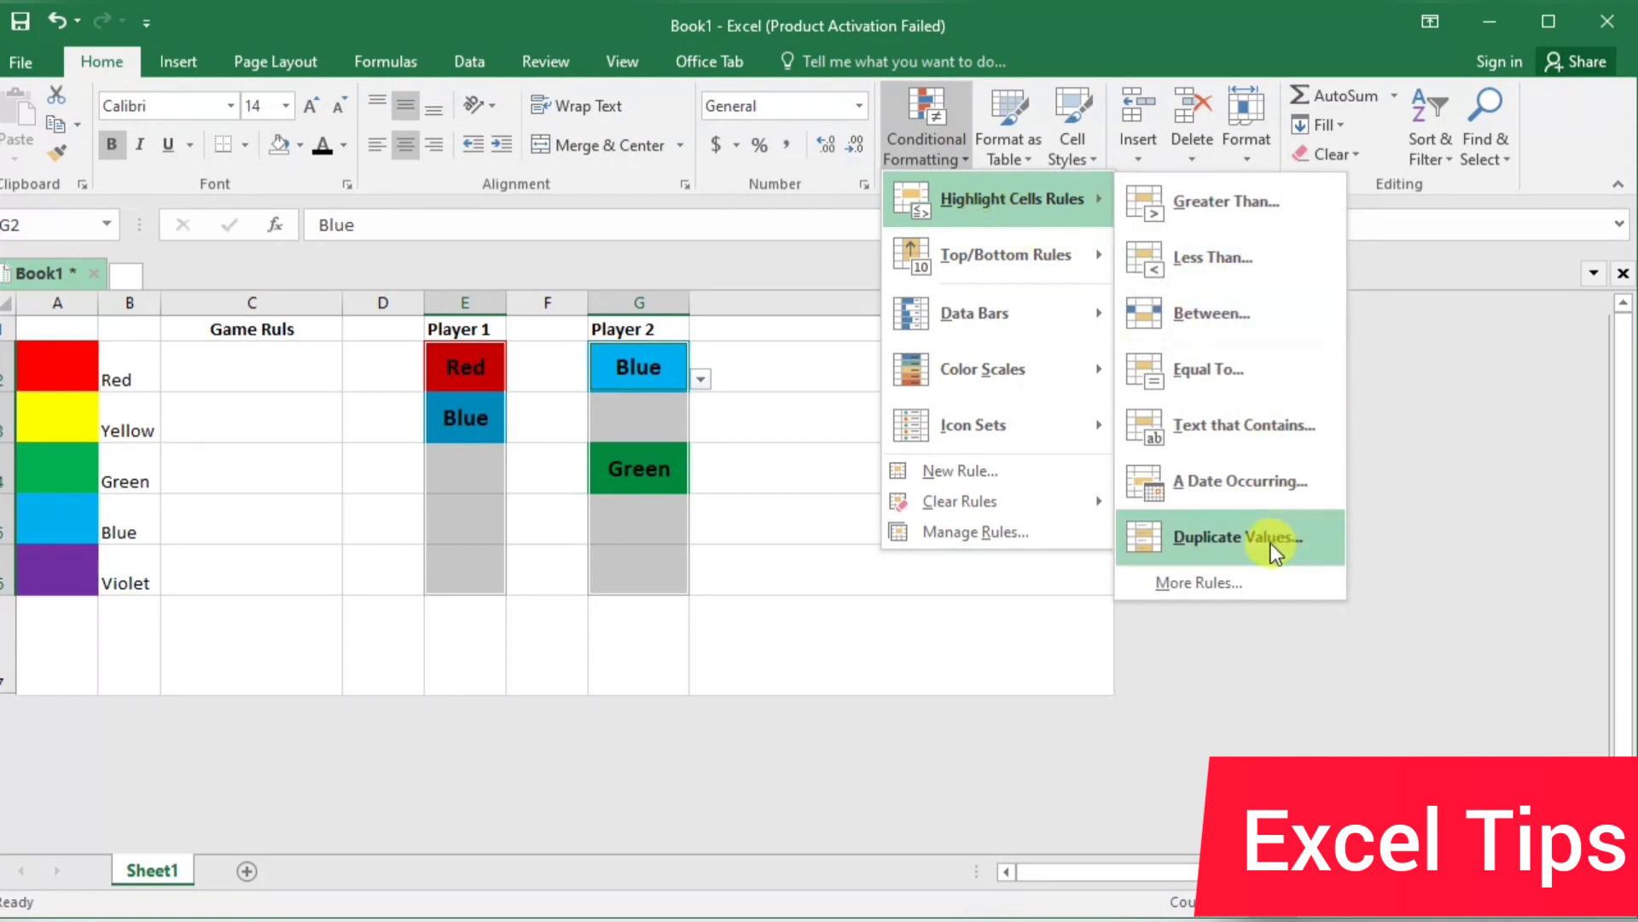
left_click(1239, 358)
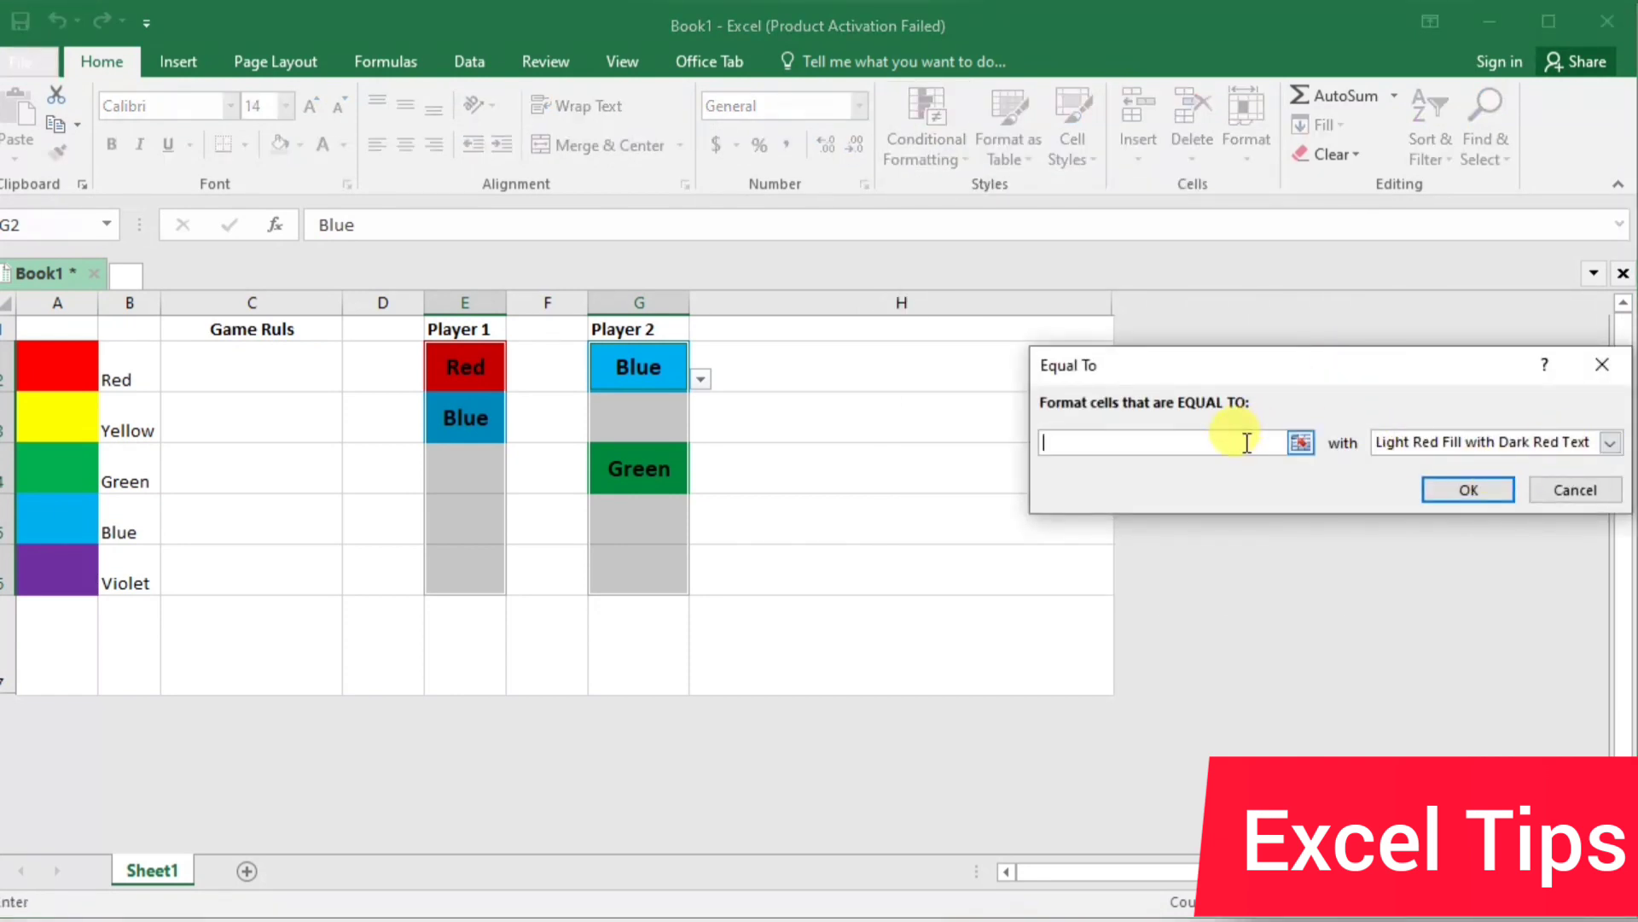
type("violet")
left_click(1610, 442)
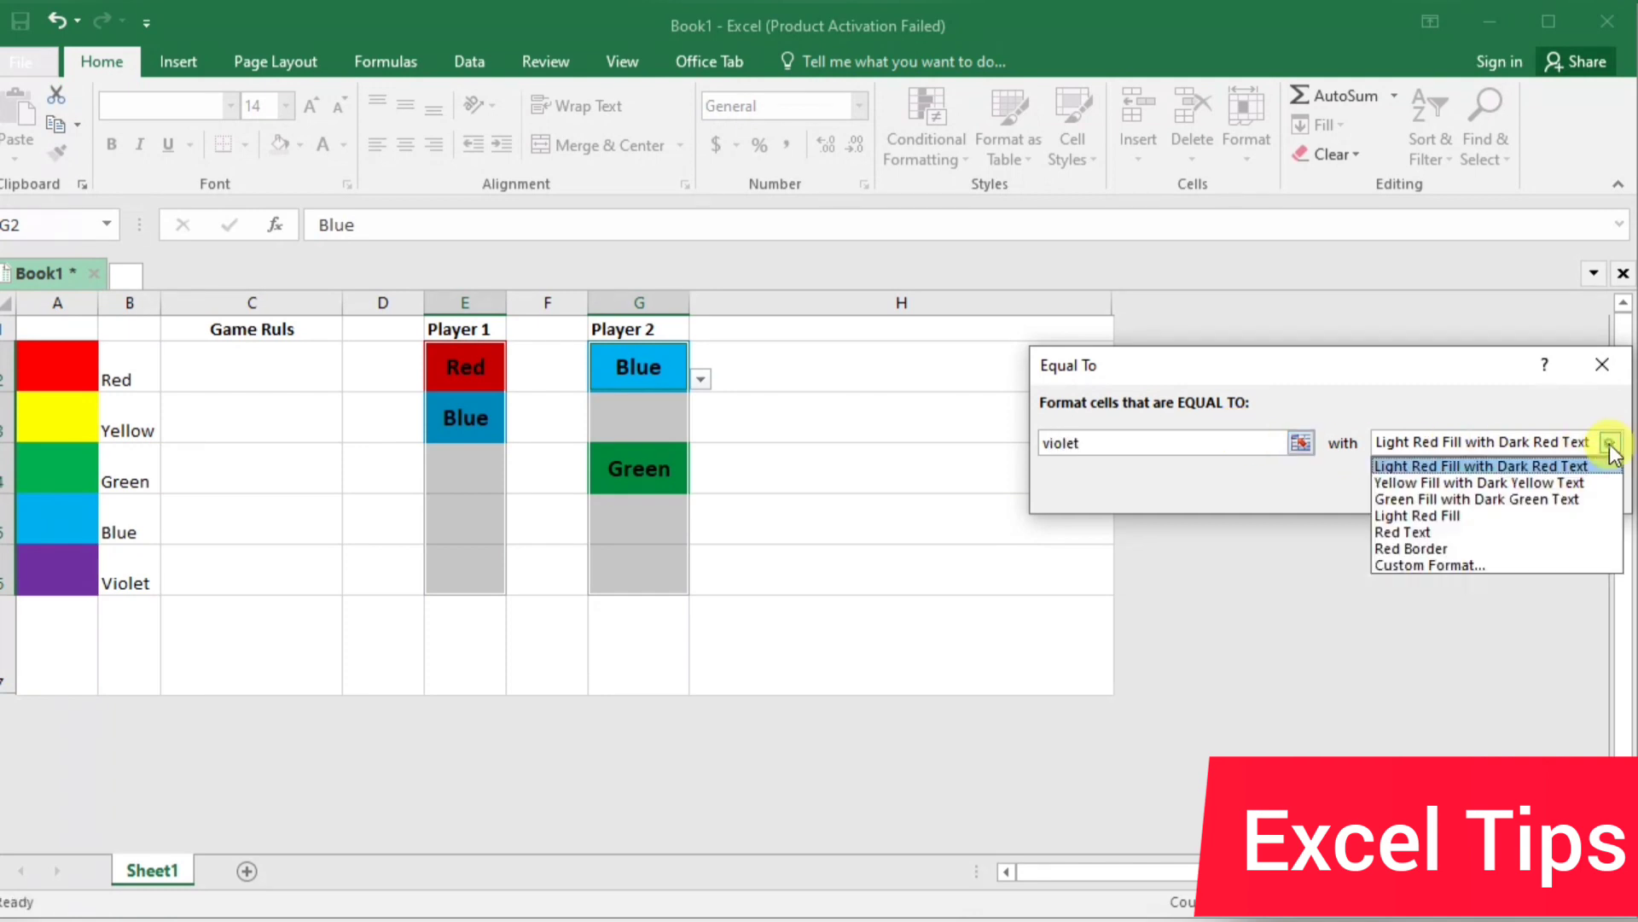
left_click(1456, 563)
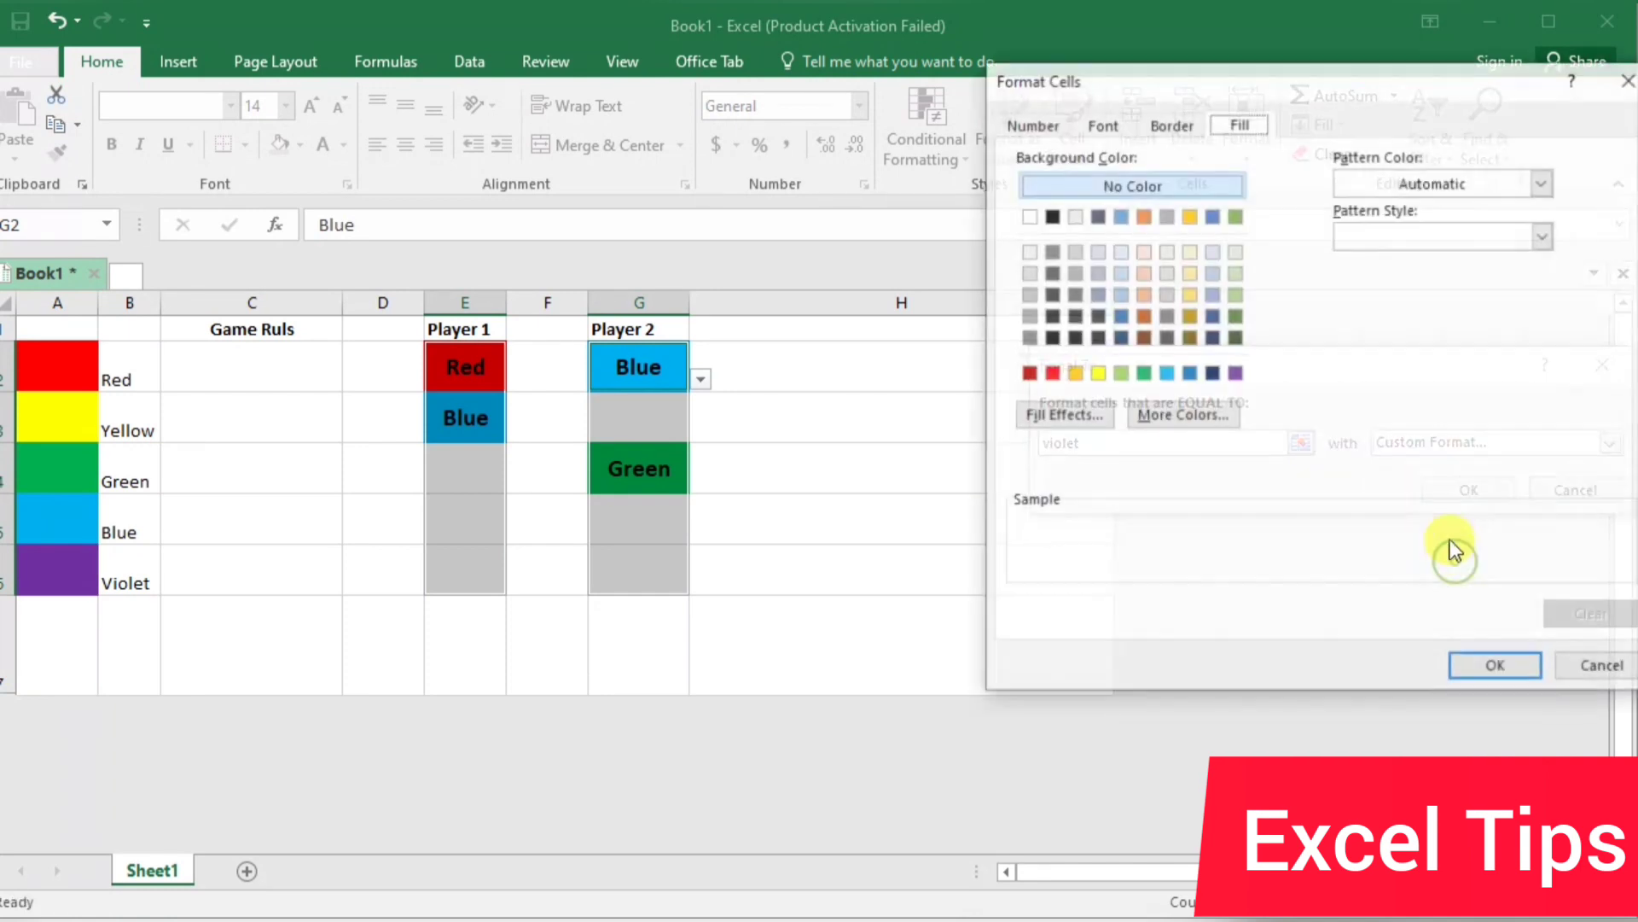
left_click(1236, 373)
left_click(1497, 668)
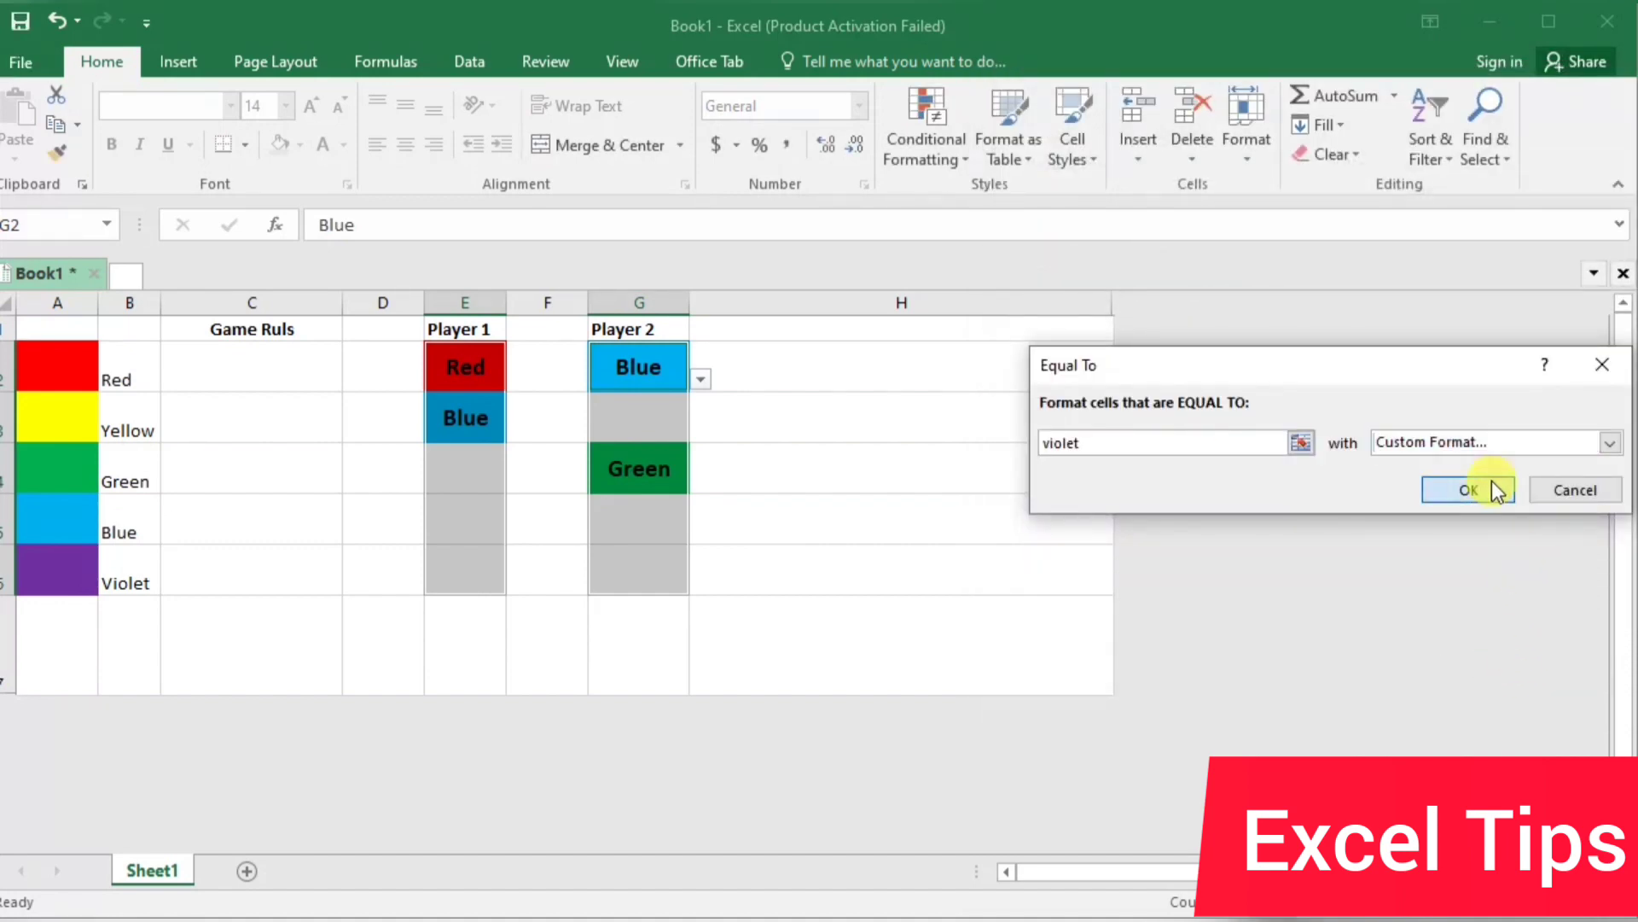
left_click(1468, 489)
left_click_drag(735, 519, 746, 485)
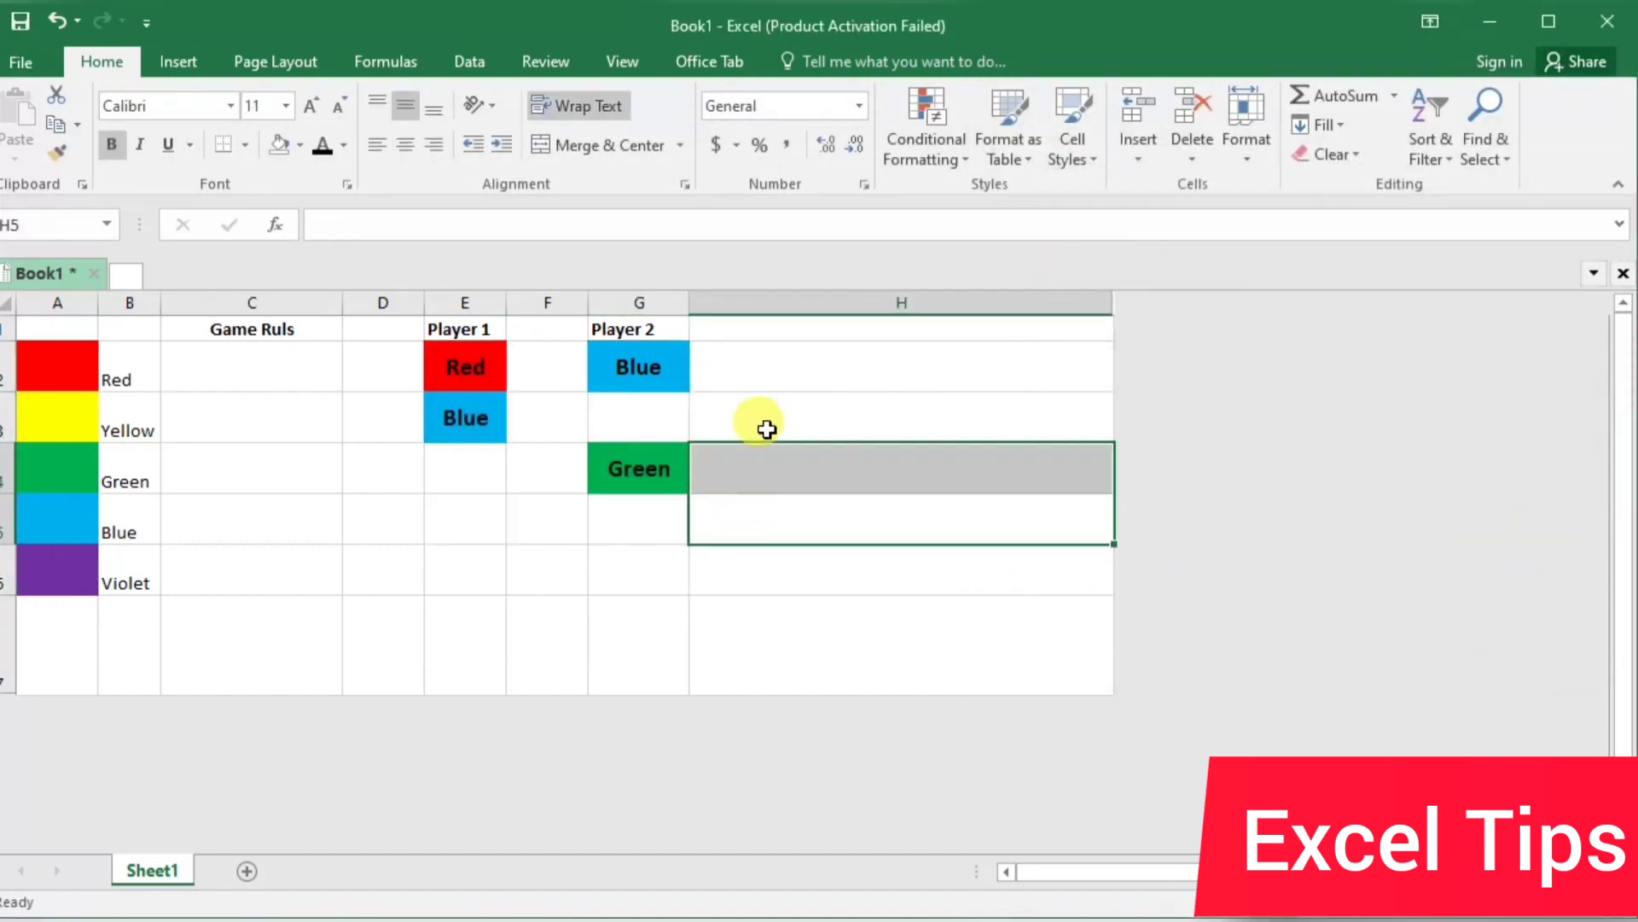
left_click(793, 376)
Choose Yellow in both E2 and E3 from the Player 1 drop-down lists
left_click(483, 378)
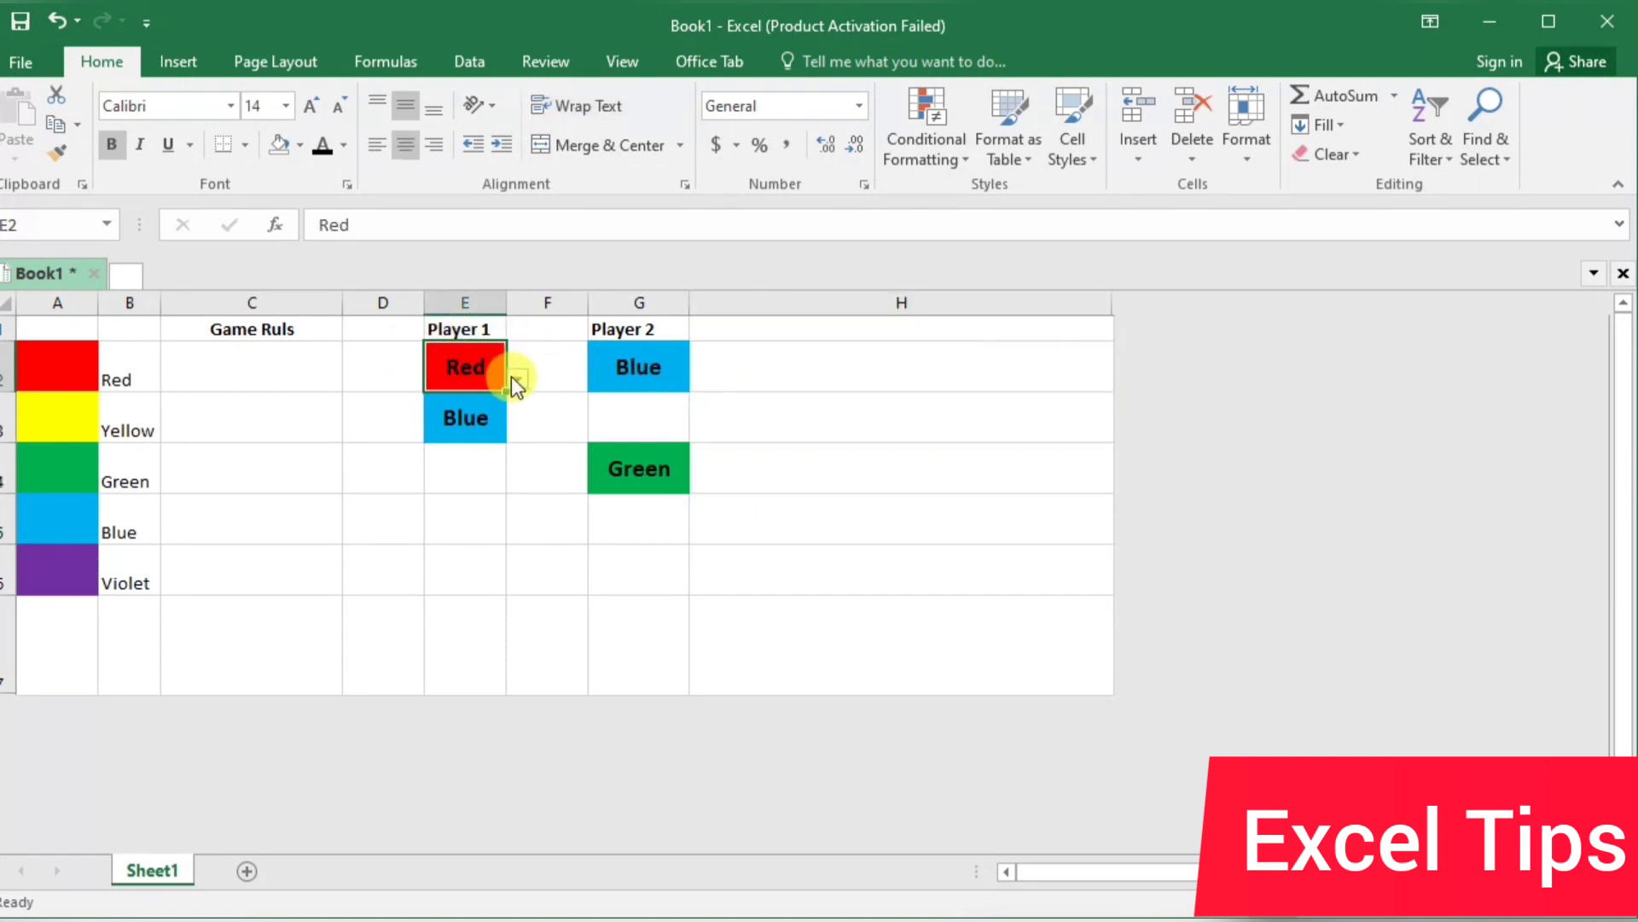
left_click(517, 378)
left_click(483, 421)
left_click(482, 418)
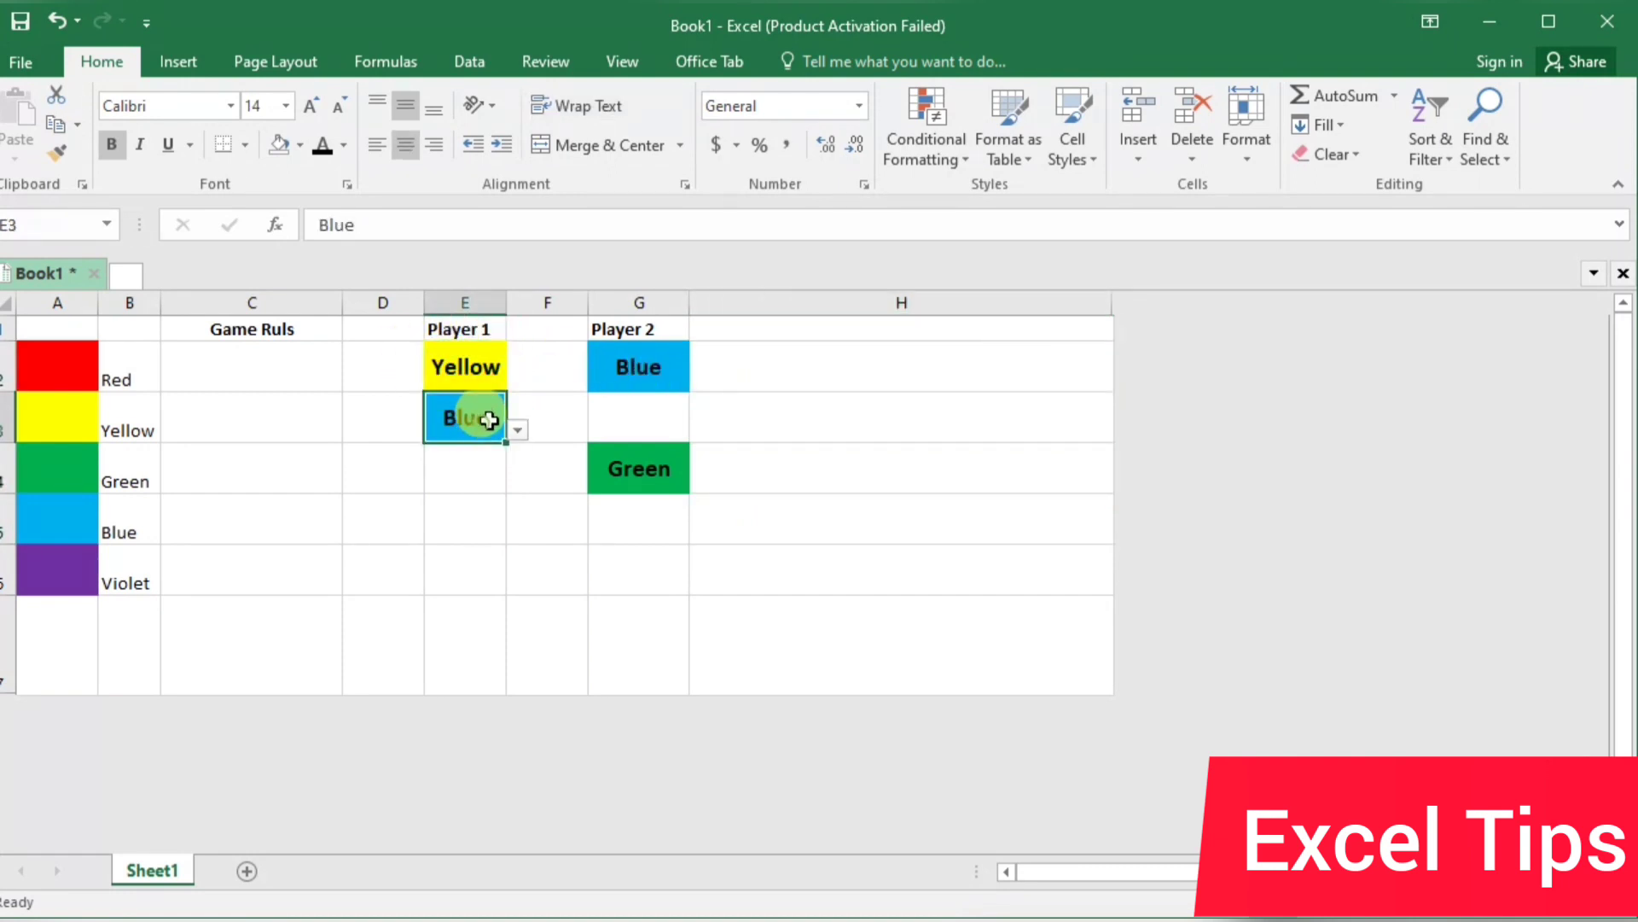
left_click(518, 427)
left_click(476, 468)
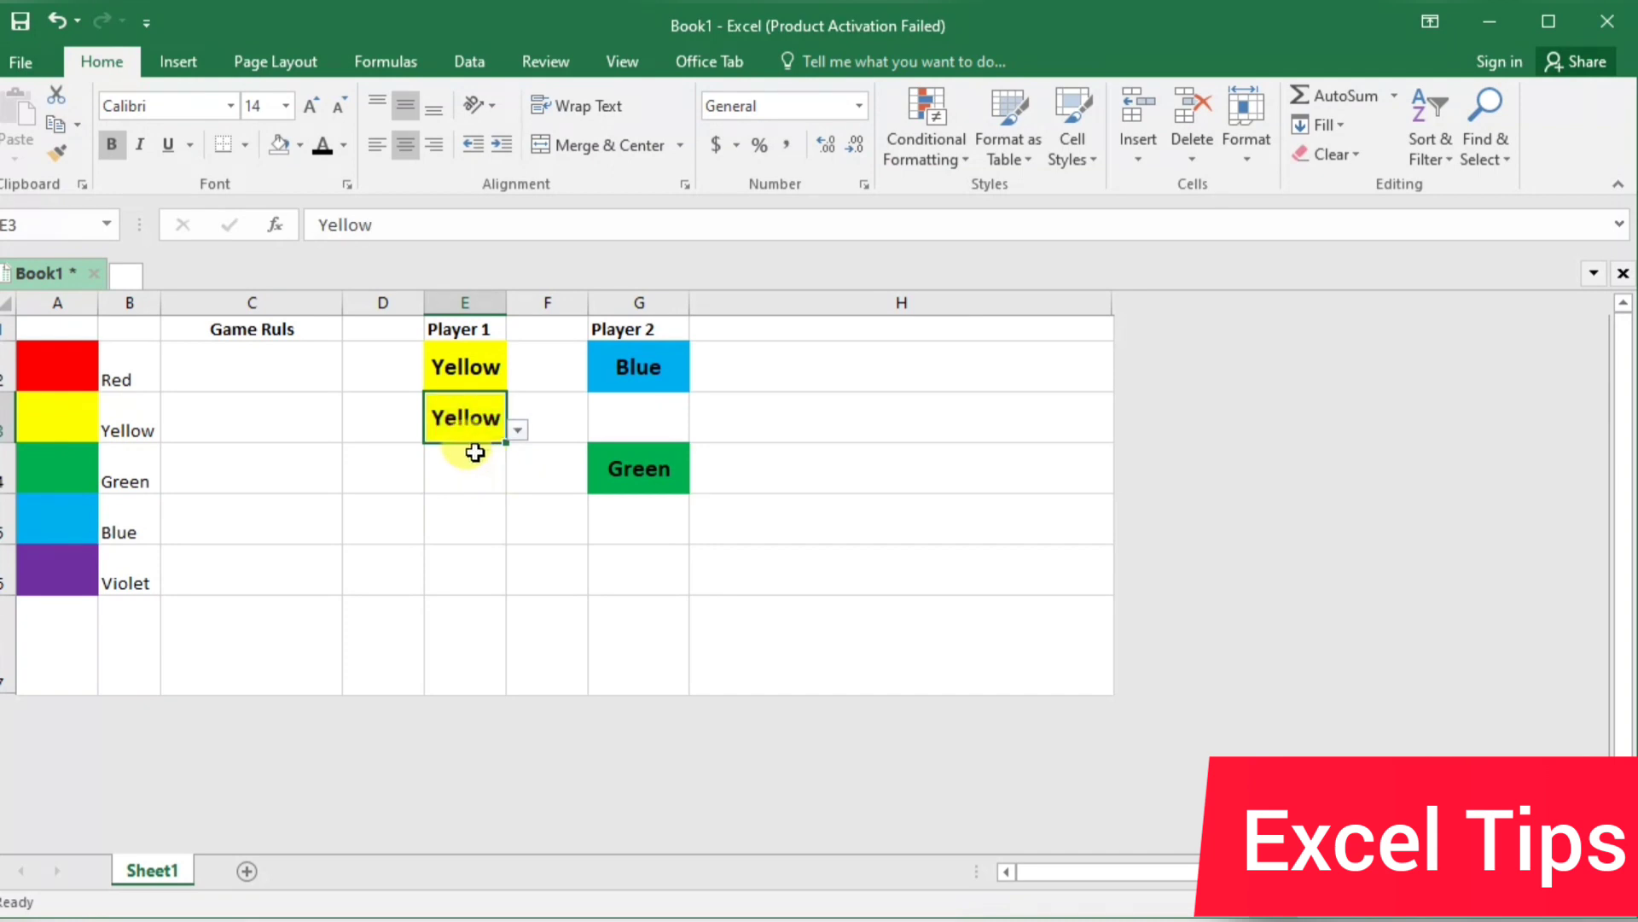
Fill the remaining Player 1 cells from their drop-down lists: Green in E4, Violet in E5 and Green in E6
left_click(487, 466)
left_click(517, 480)
left_click(484, 542)
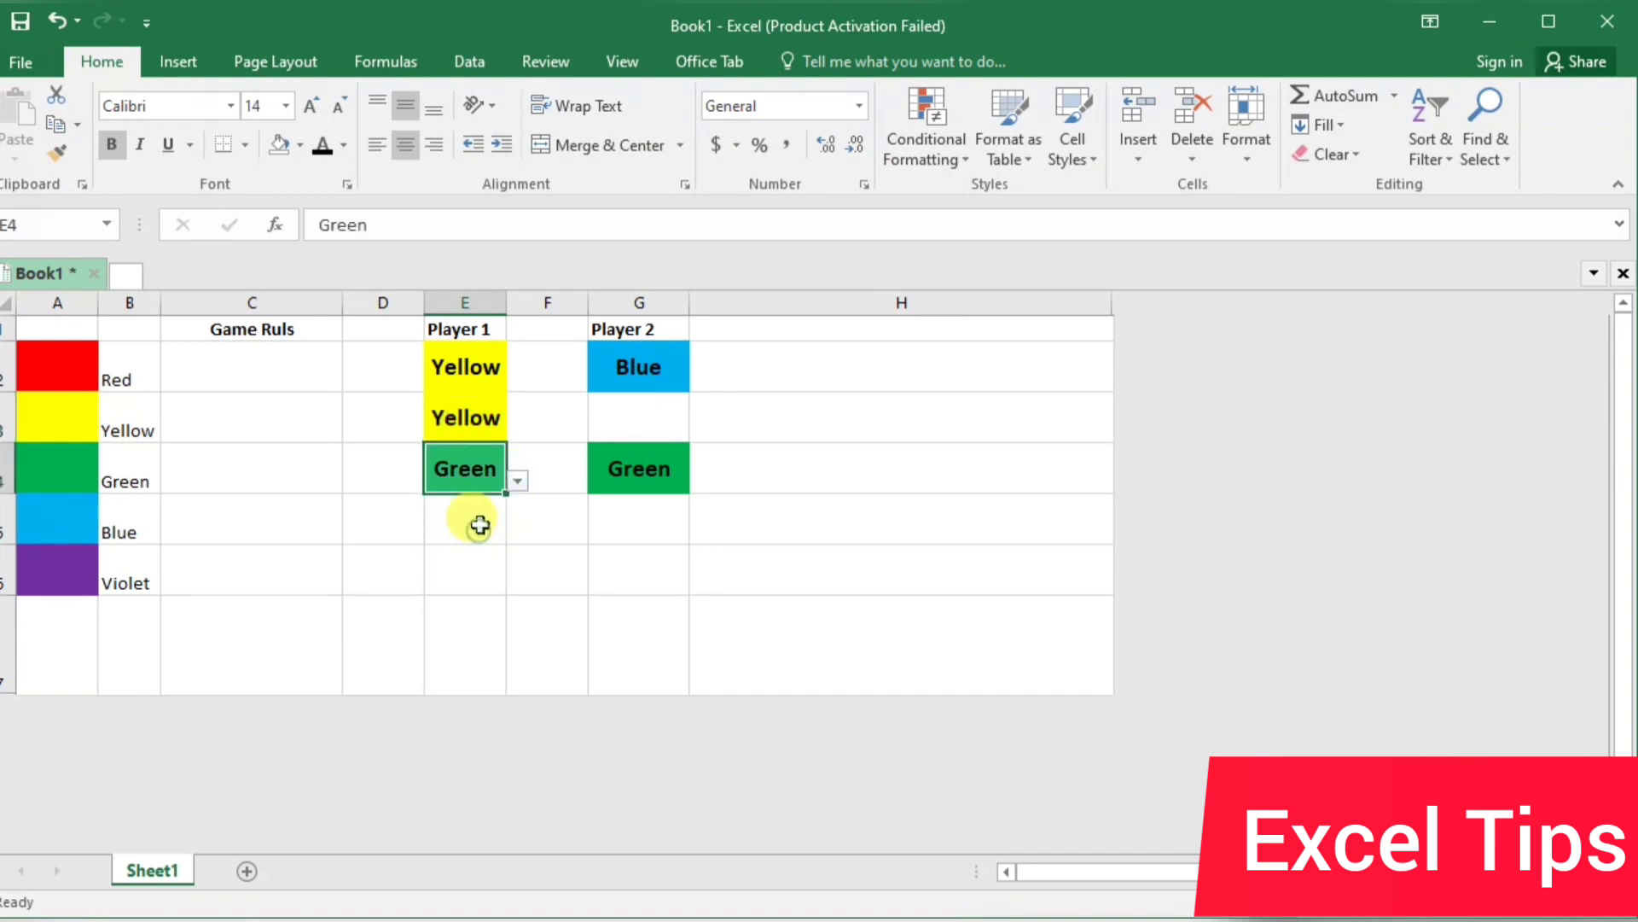
left_click(480, 523)
left_click(517, 531)
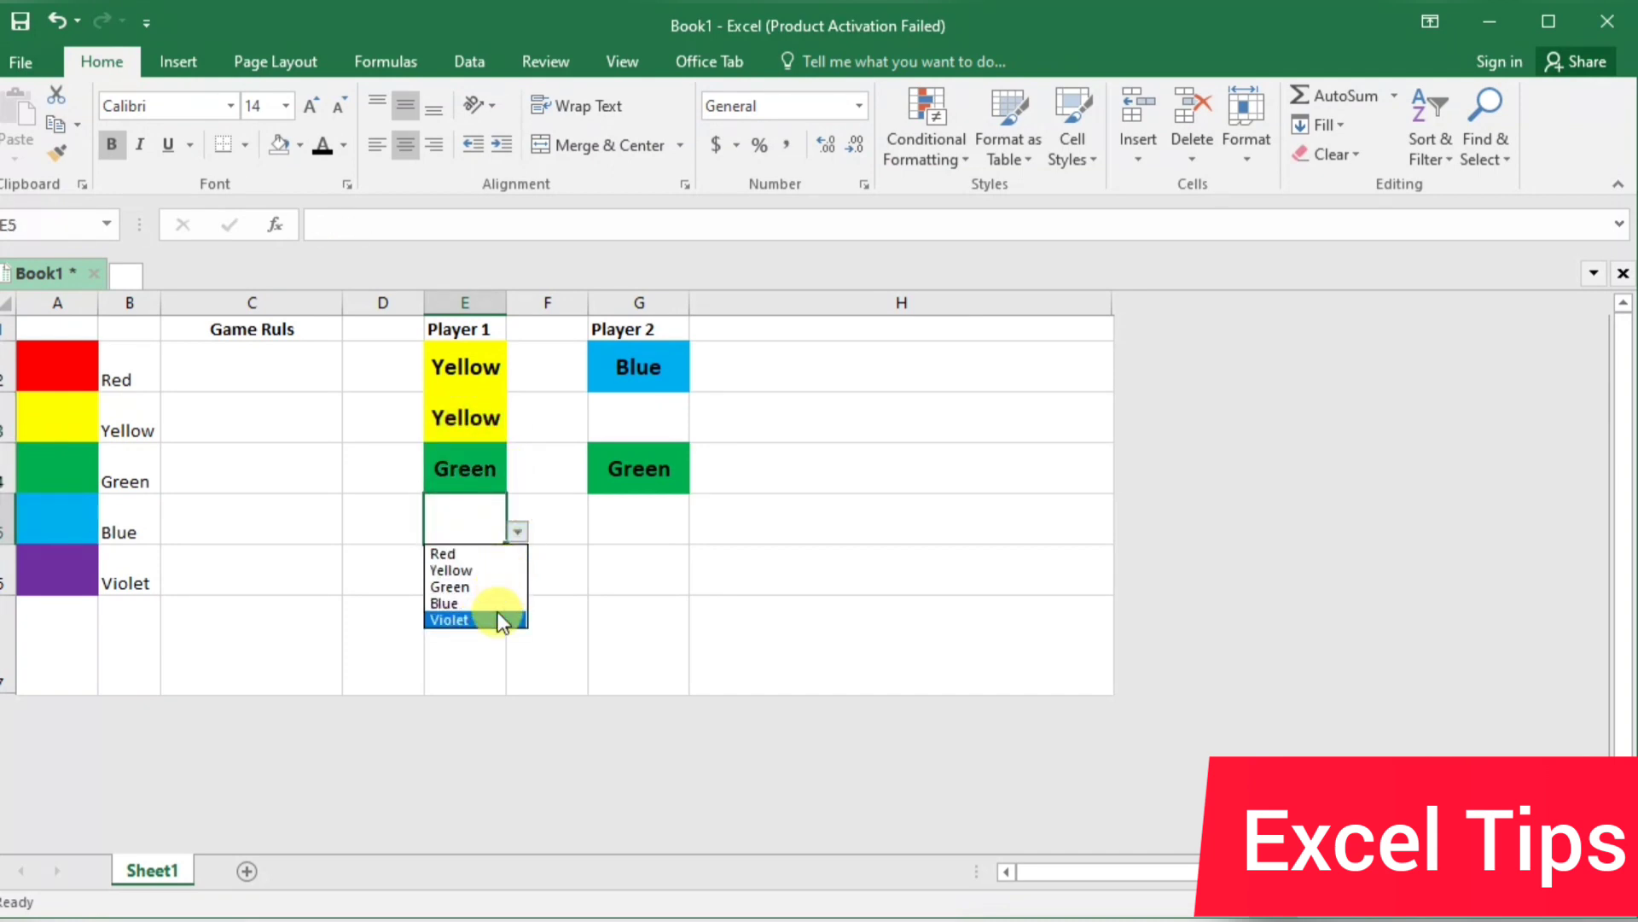
left_click(493, 619)
left_click(483, 570)
left_click(518, 580)
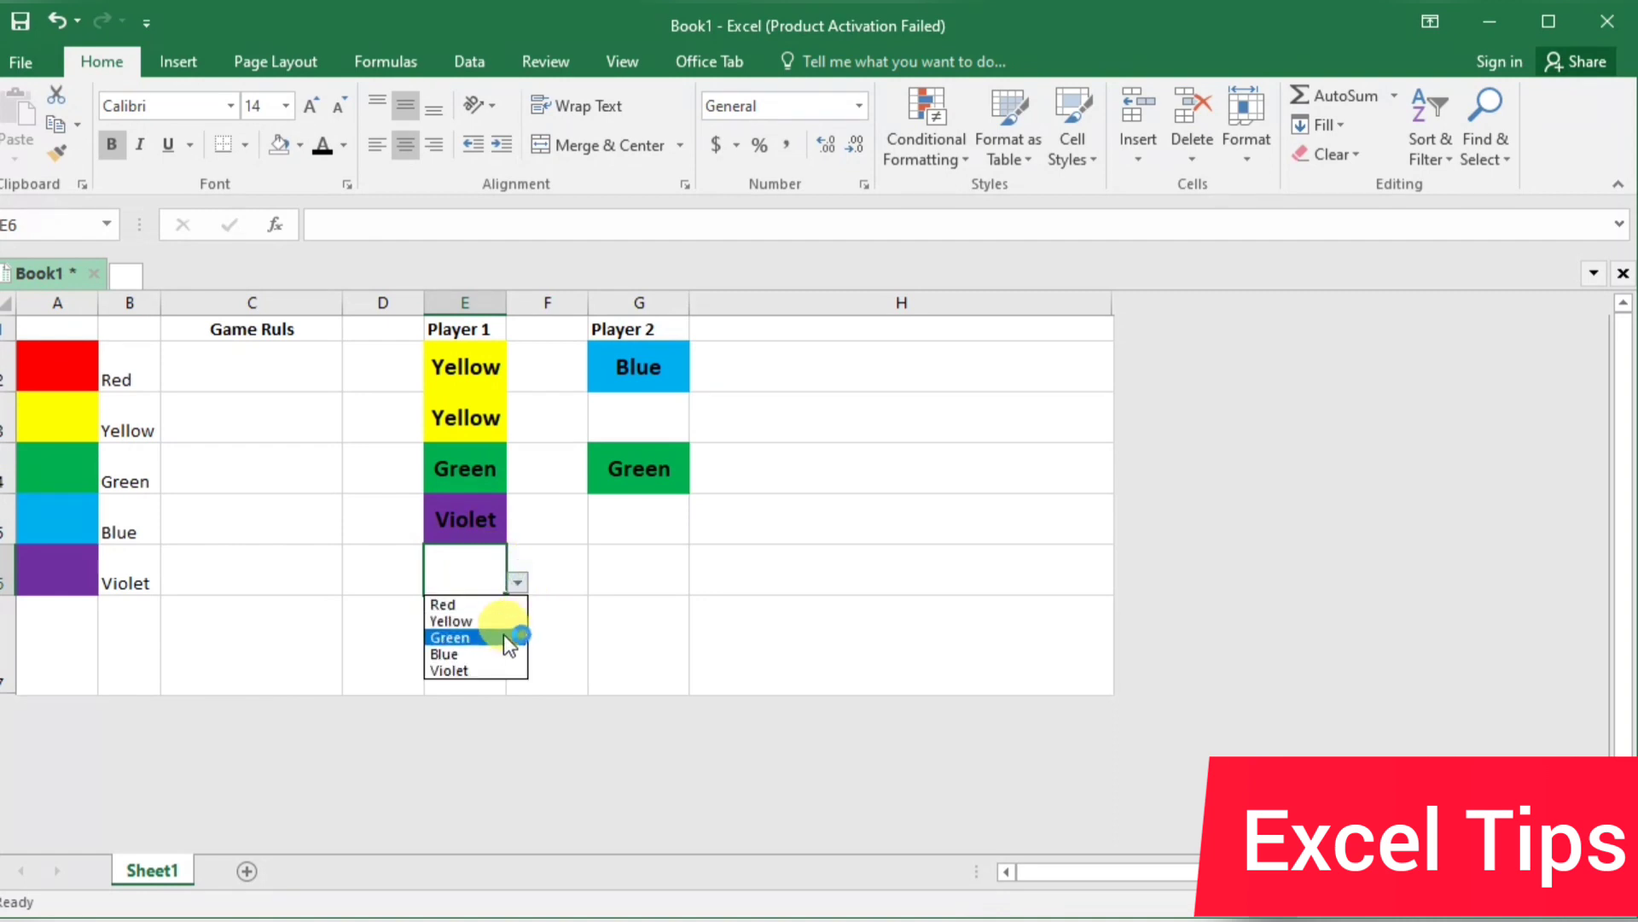
left_click(503, 636)
Fill the empty Player 2 cells from their drop-down lists: Yellow in G3, Yellow in G5 and Red in G6
left_click(659, 413)
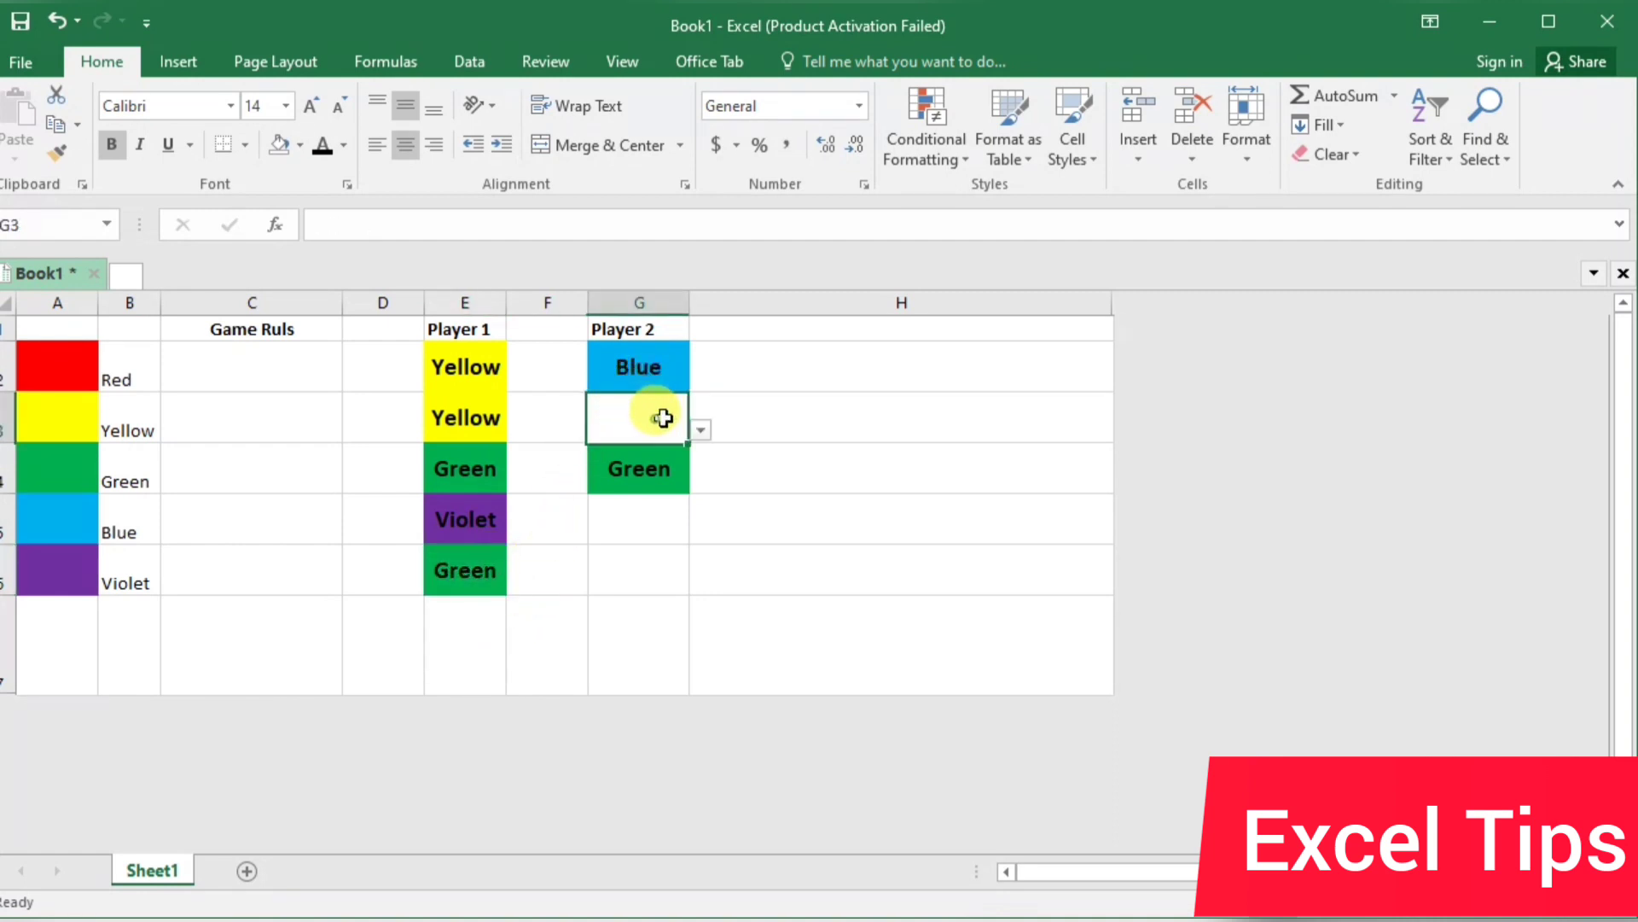
left_click(701, 430)
left_click(674, 470)
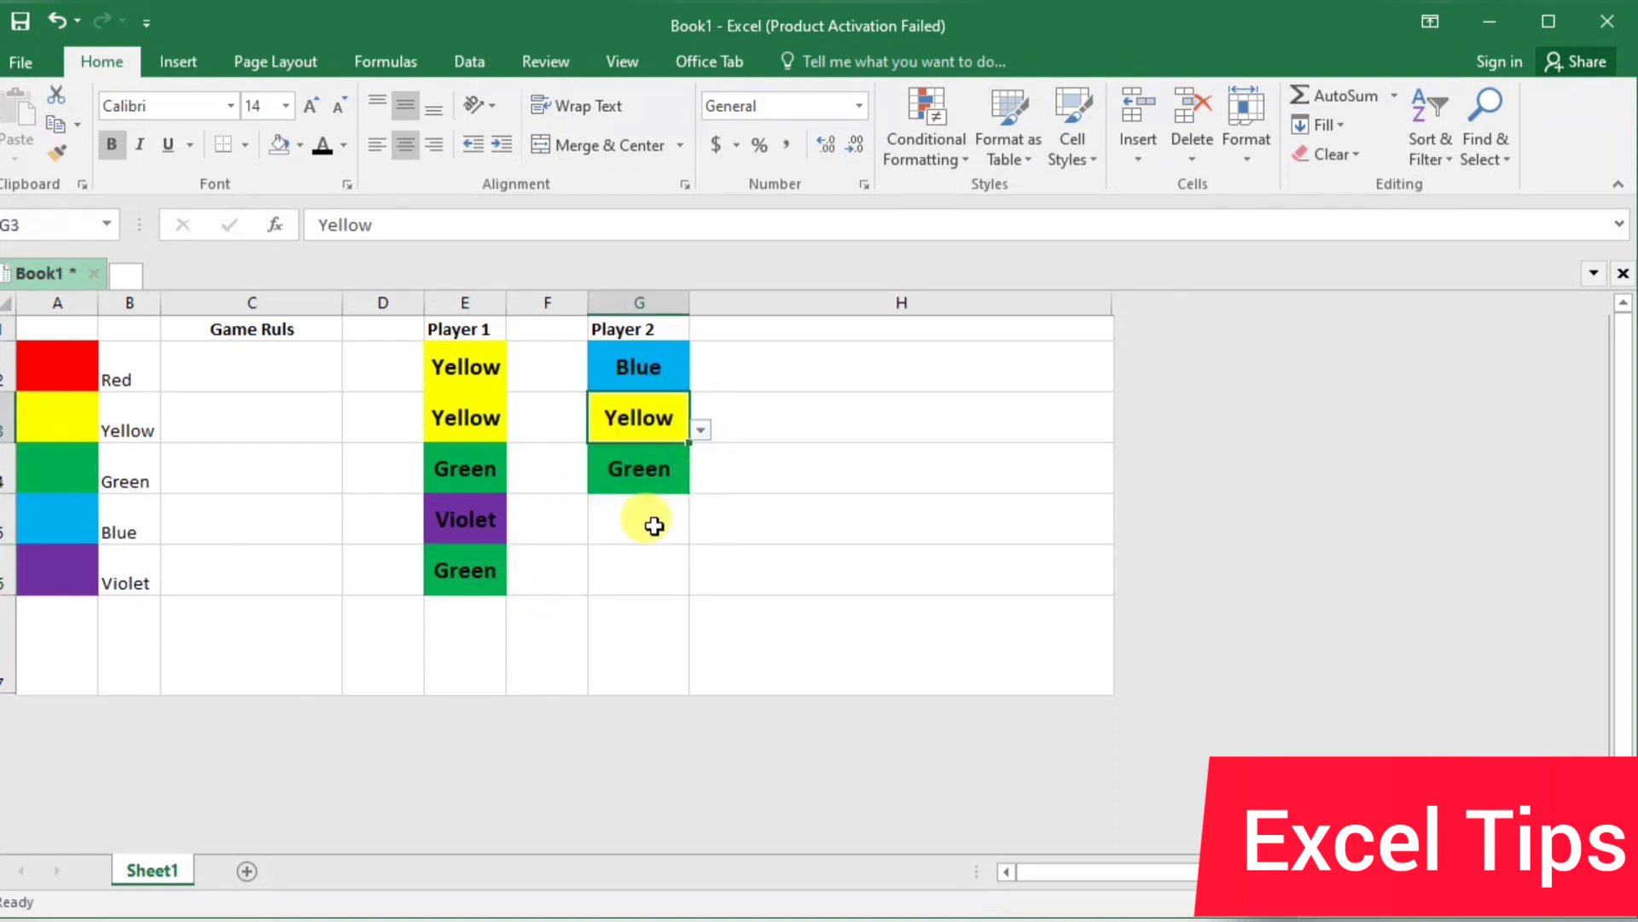
left_click(653, 525)
left_click(701, 533)
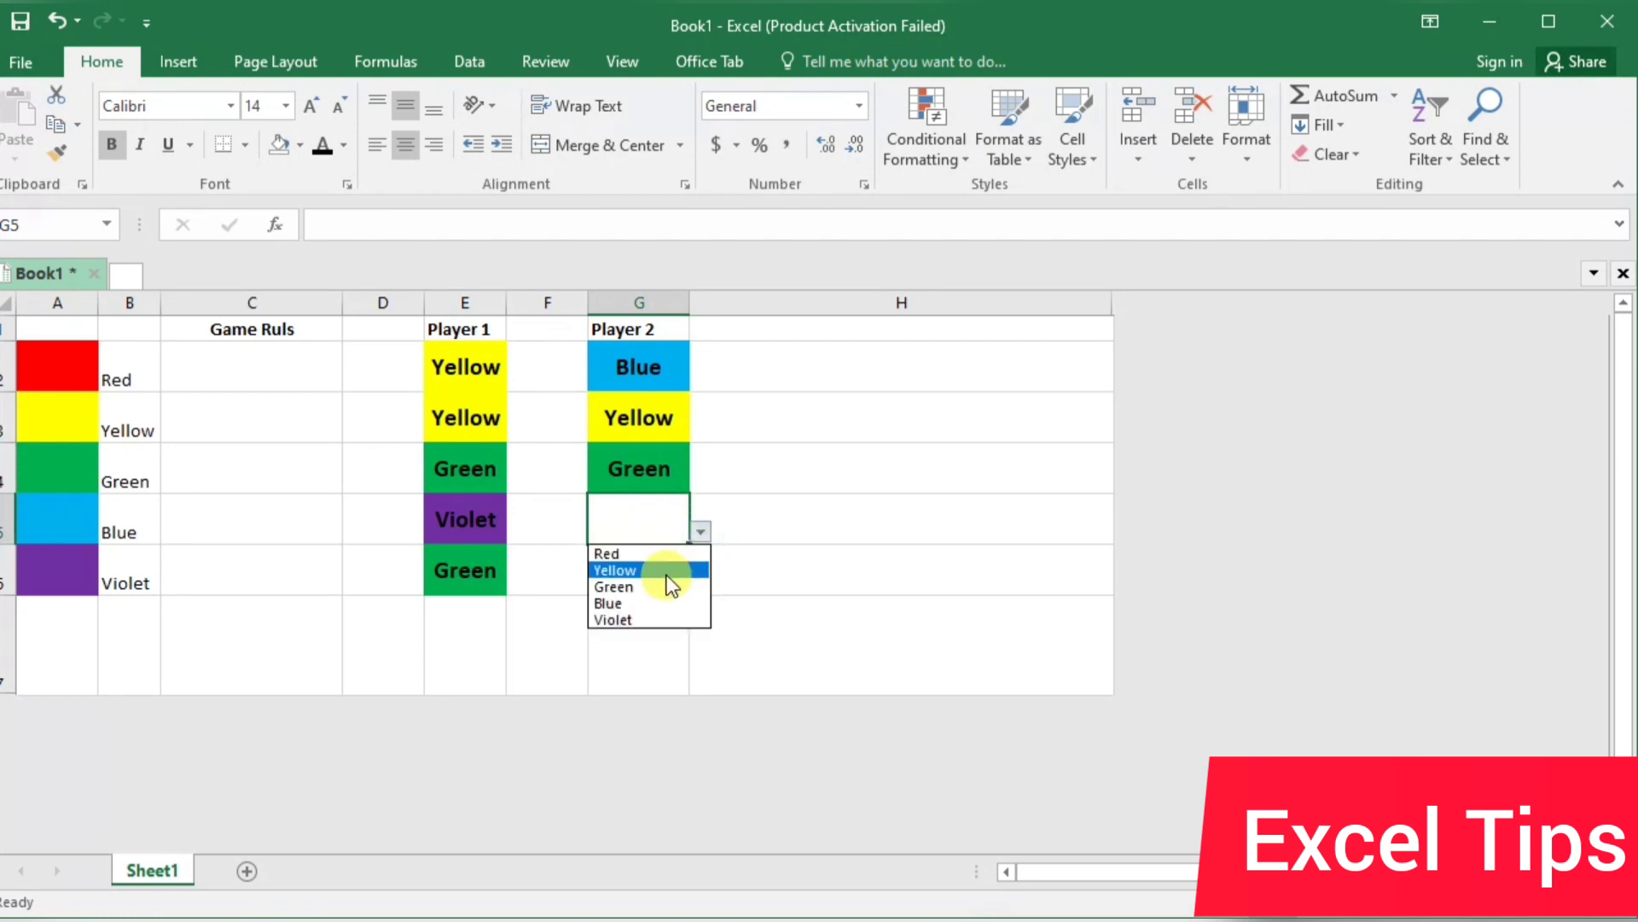
left_click(661, 567)
left_click(653, 571)
left_click(701, 583)
left_click(667, 603)
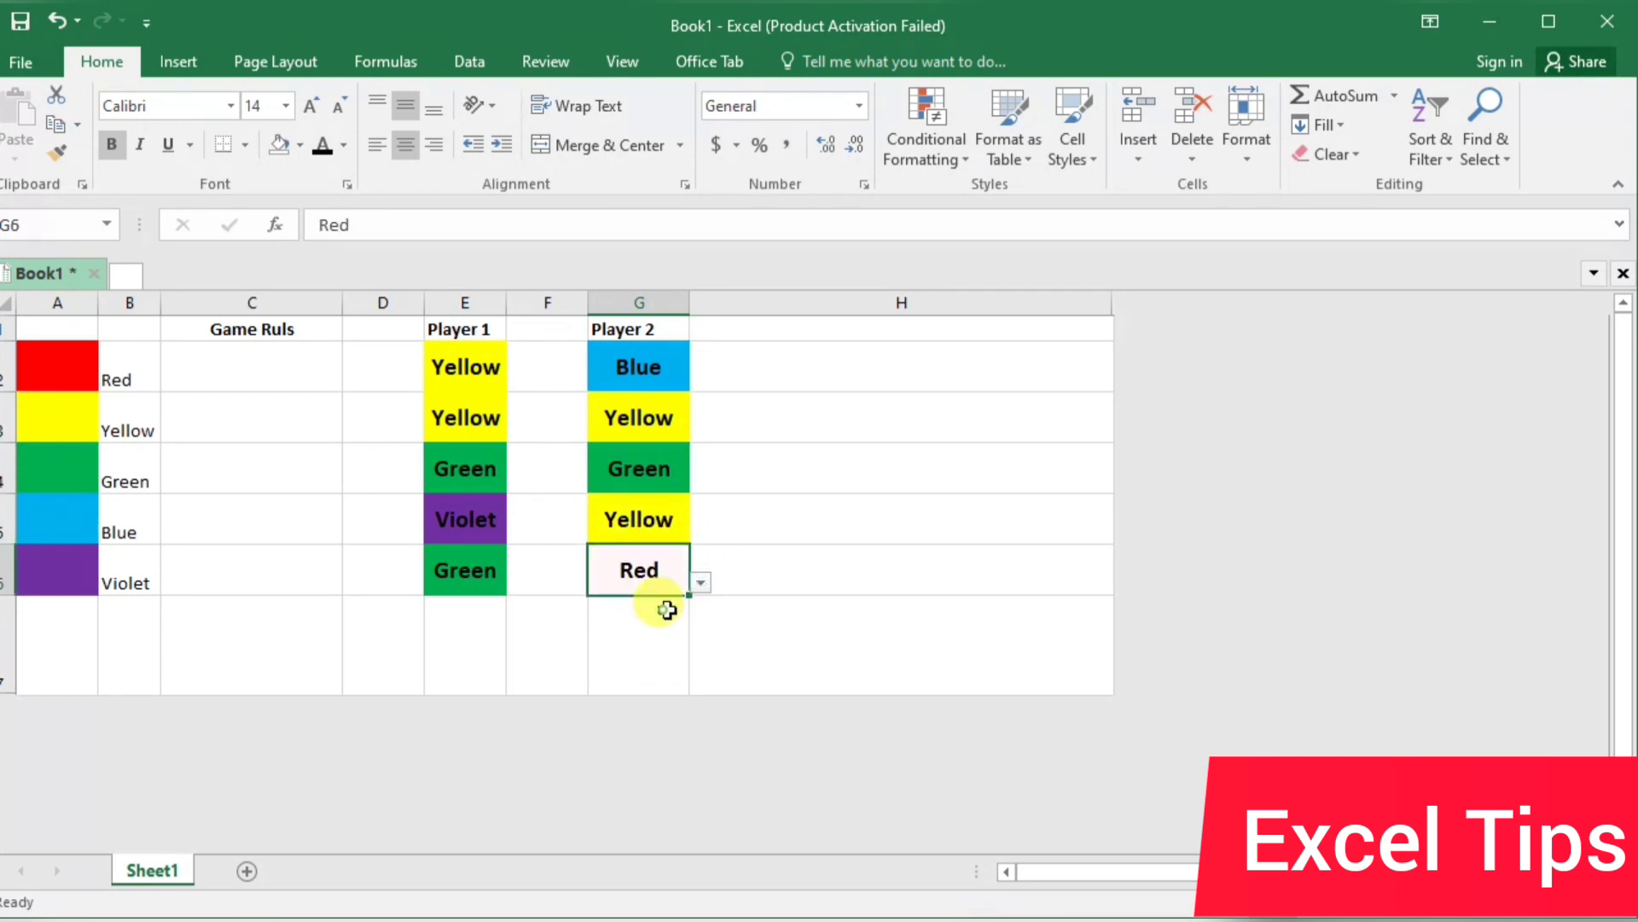
Enter the formula =IF(E2=G2,"Same color for both player is not allowed","") in cell H2
left_click(798, 365)
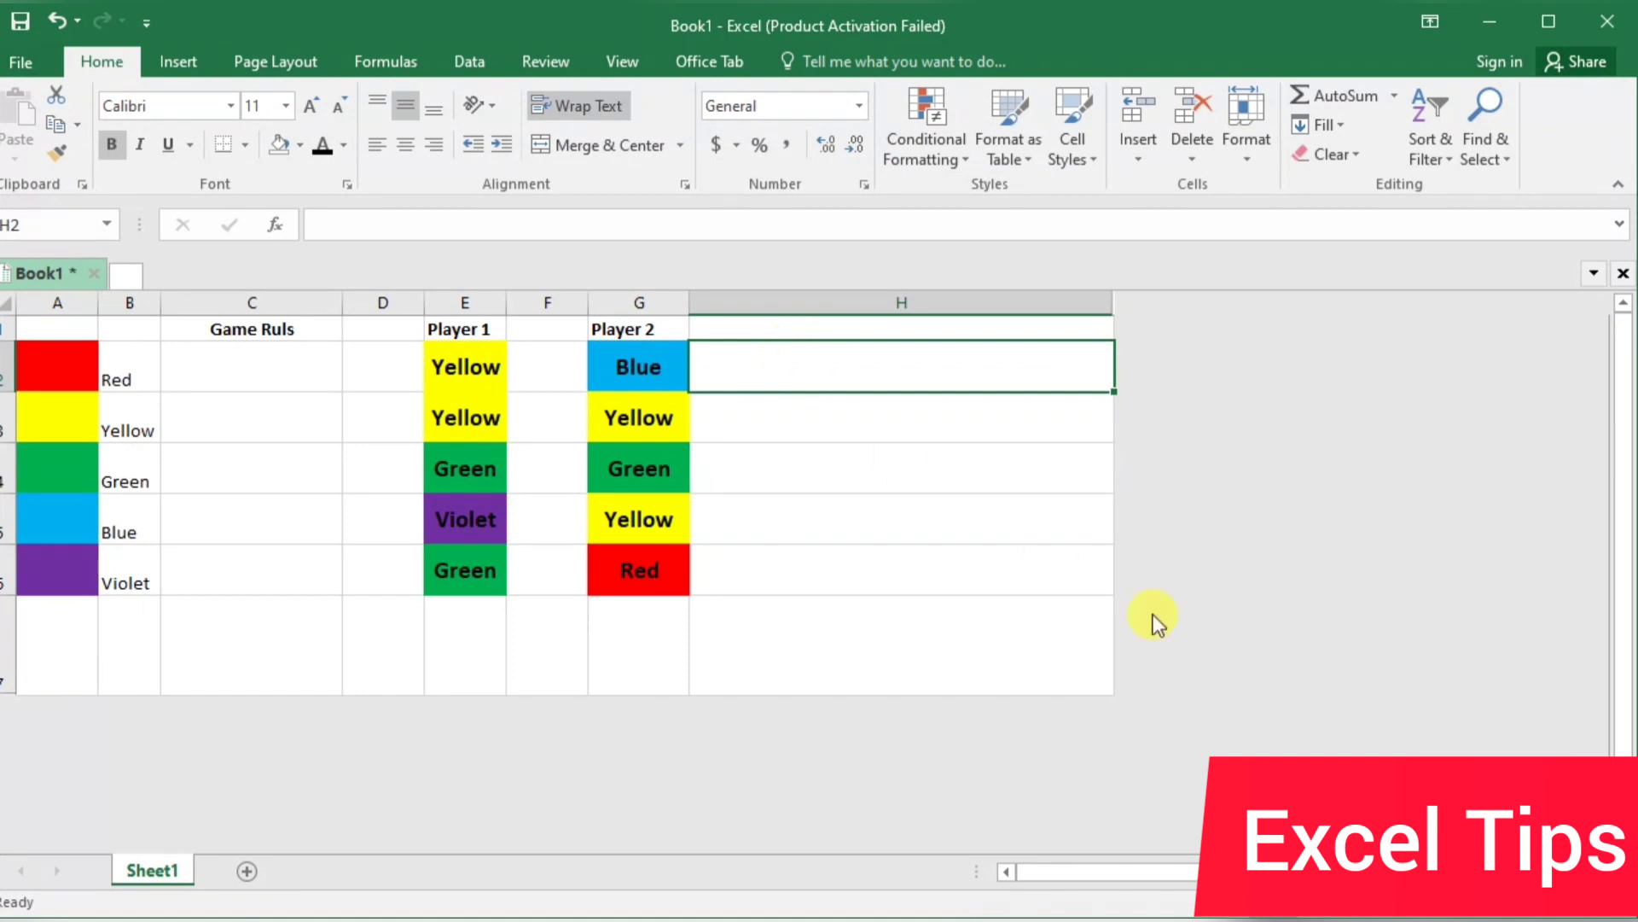
type("=")
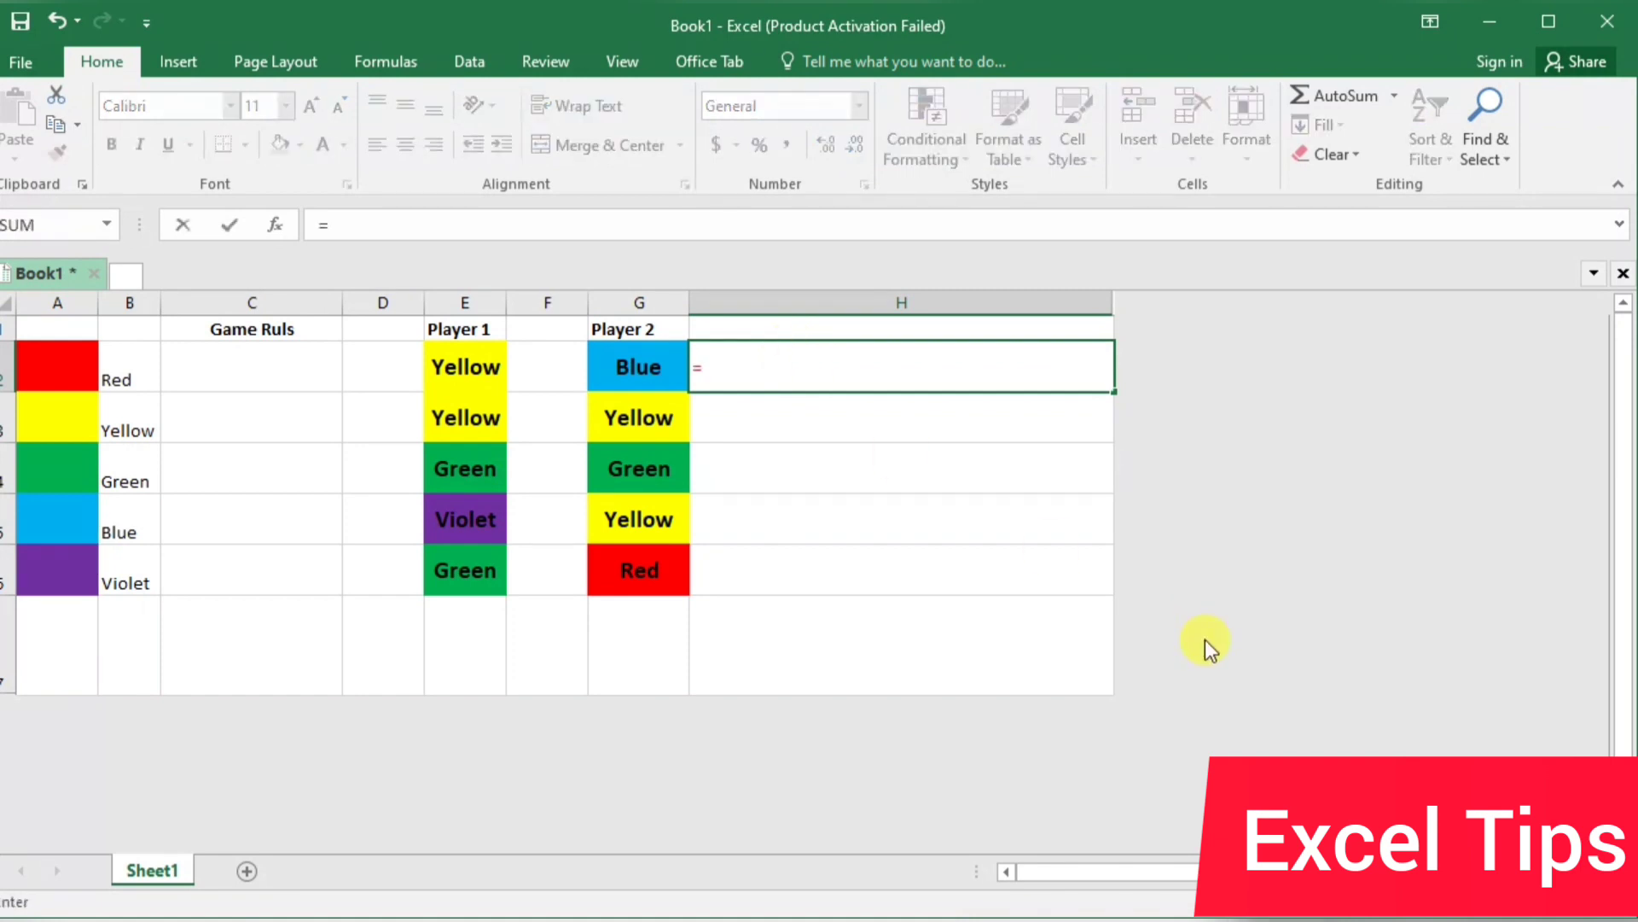
type("if")
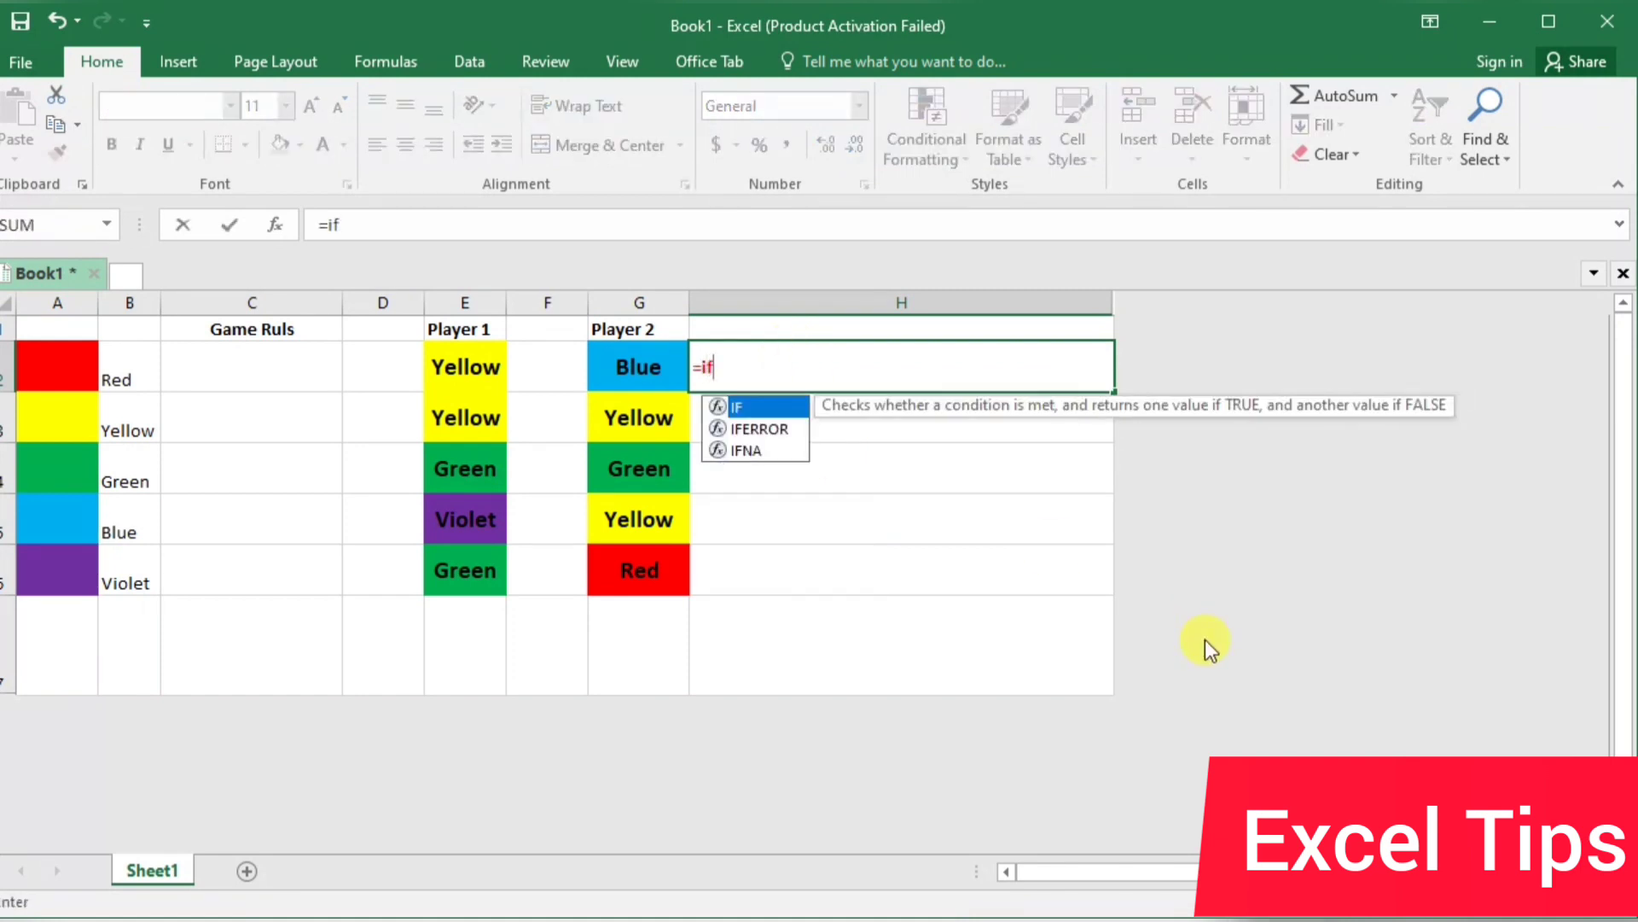
key("Tab")
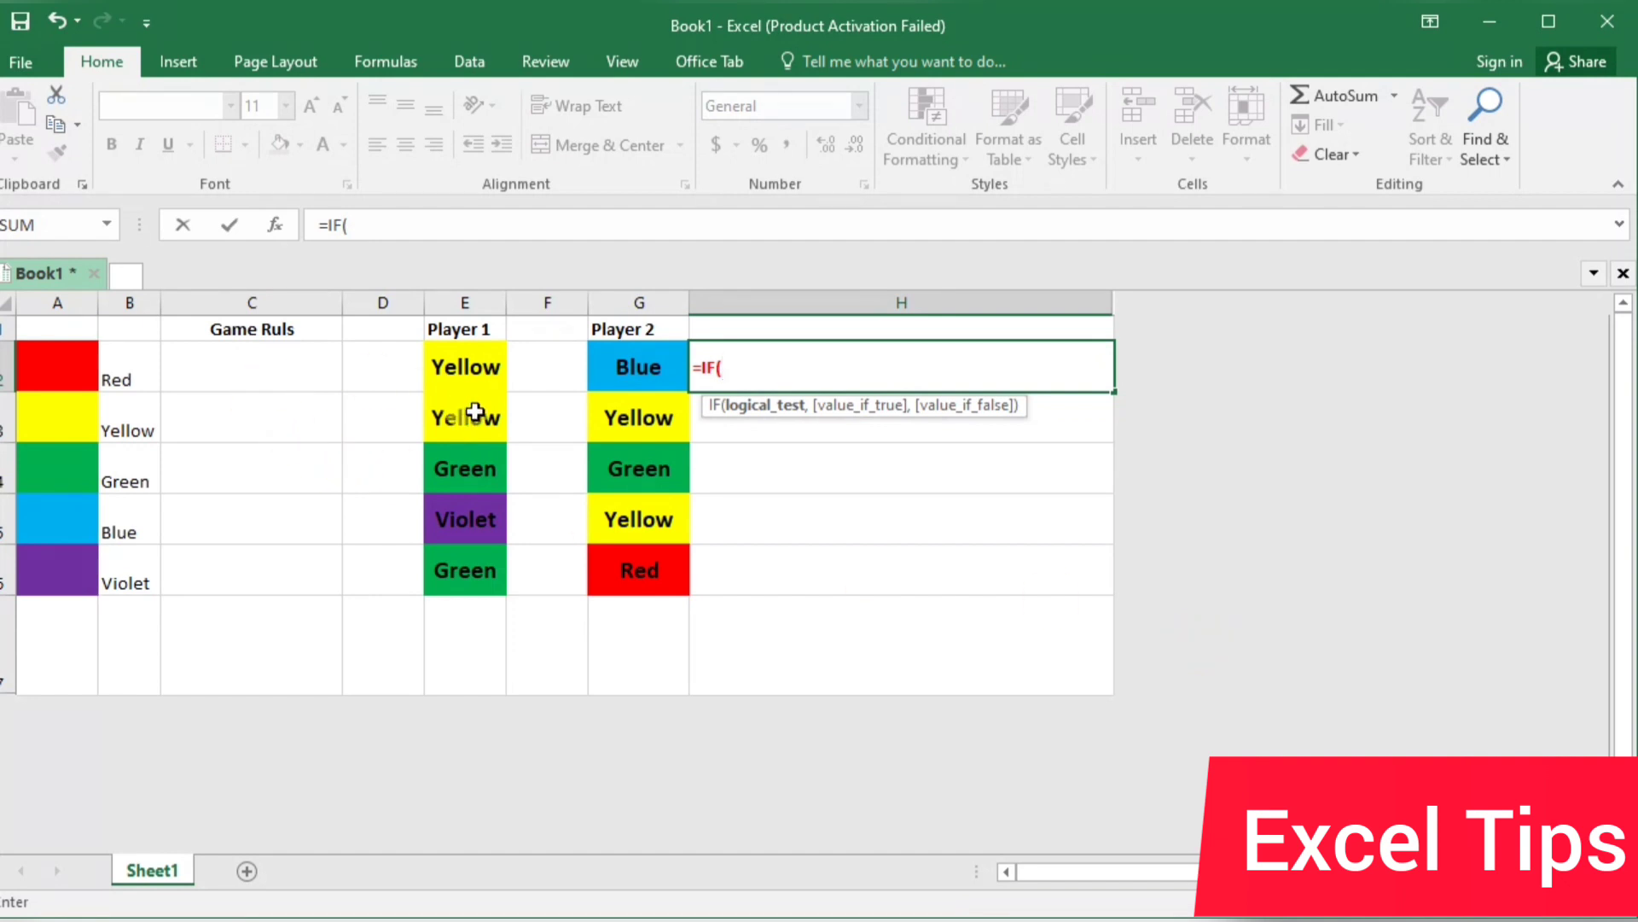
left_click(477, 369)
type("=")
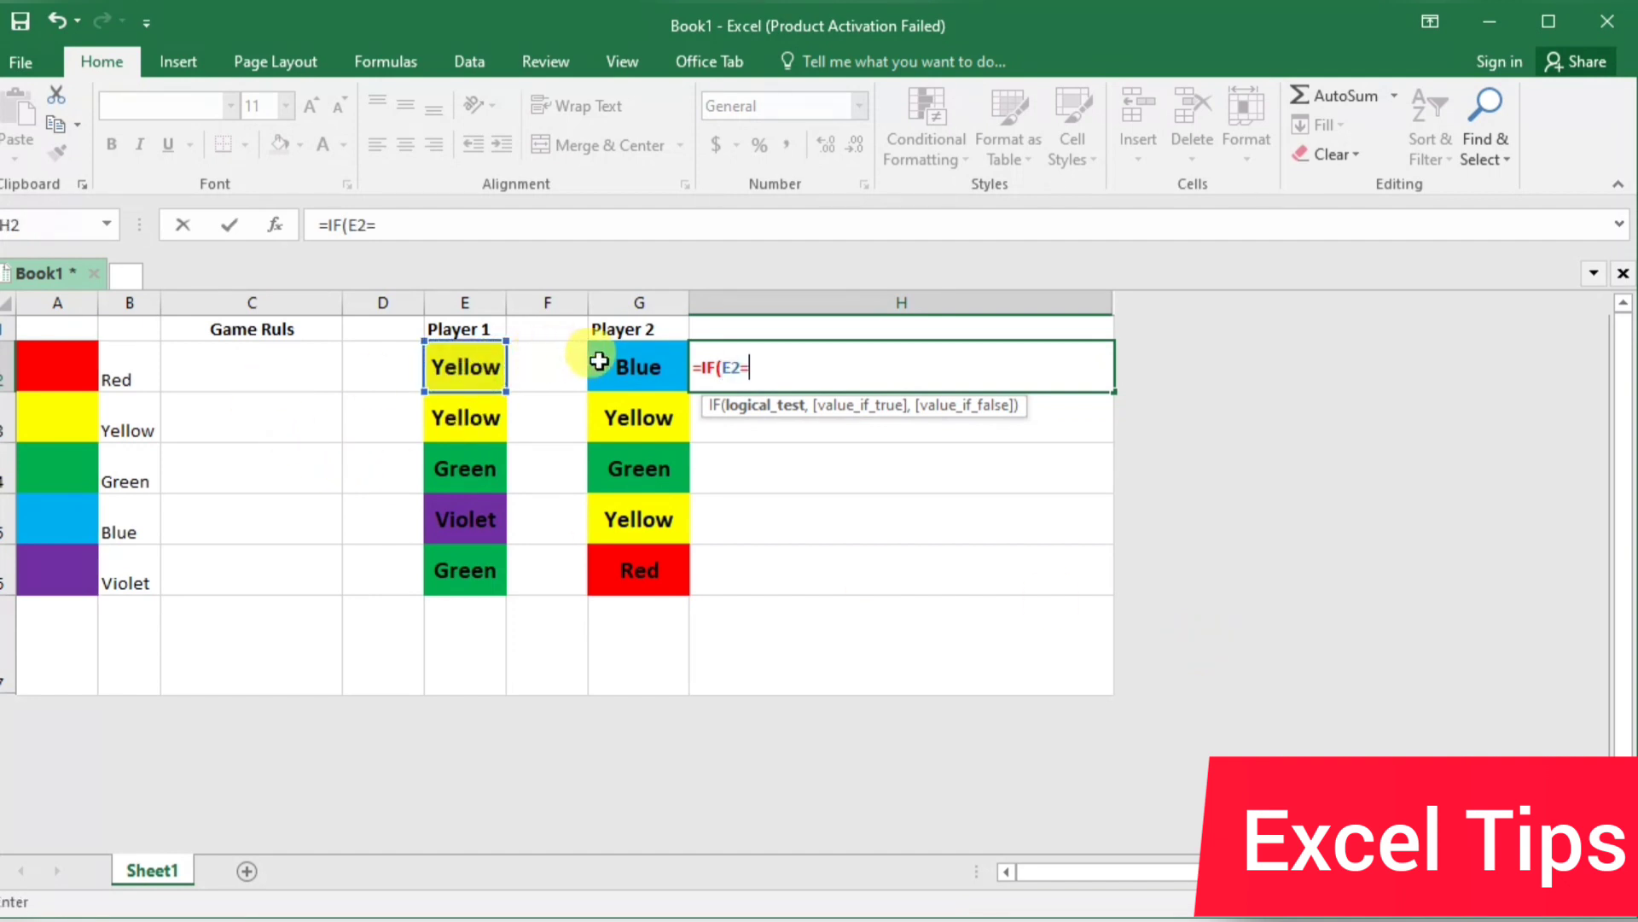
left_click(636, 369)
type(",\"Same color for both")
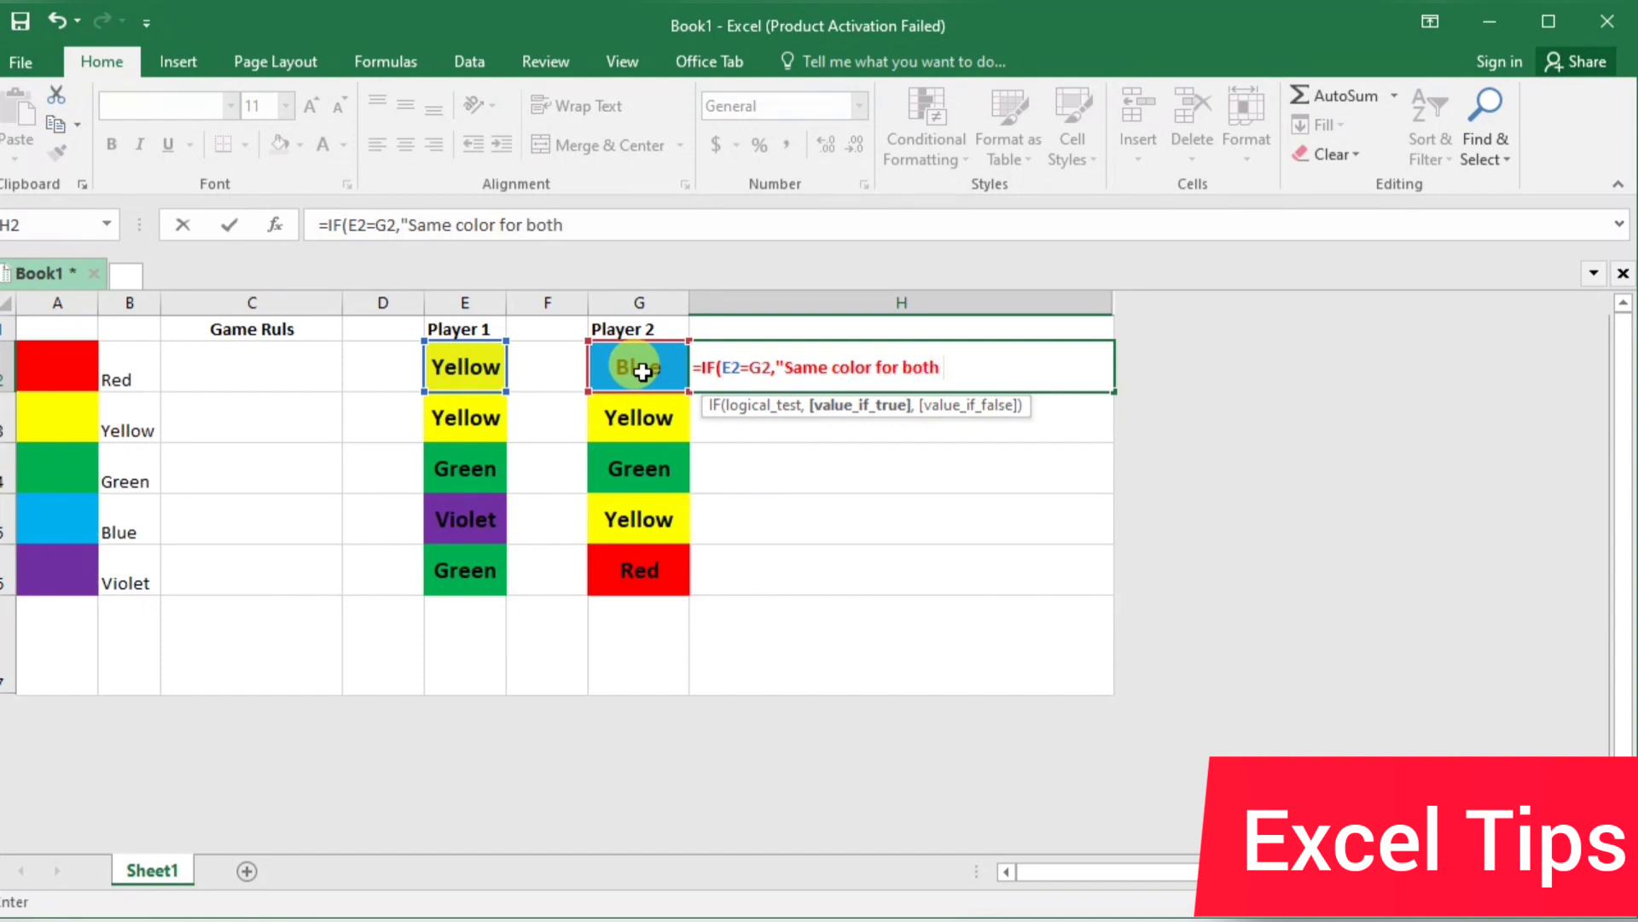
type("player is not a")
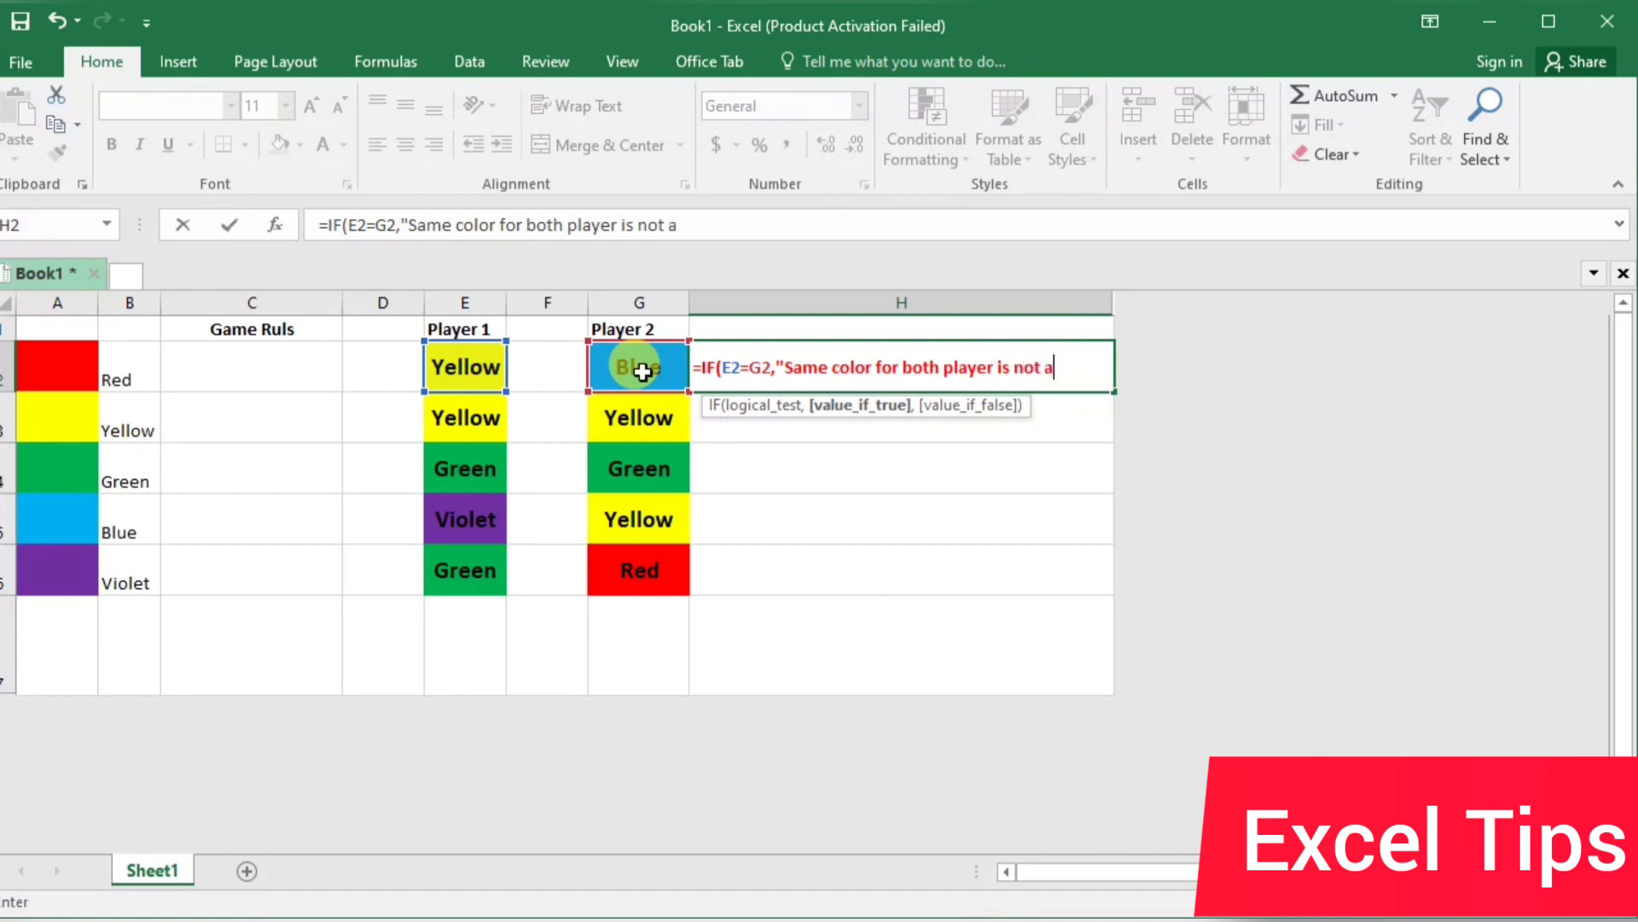
type("llowed\"")
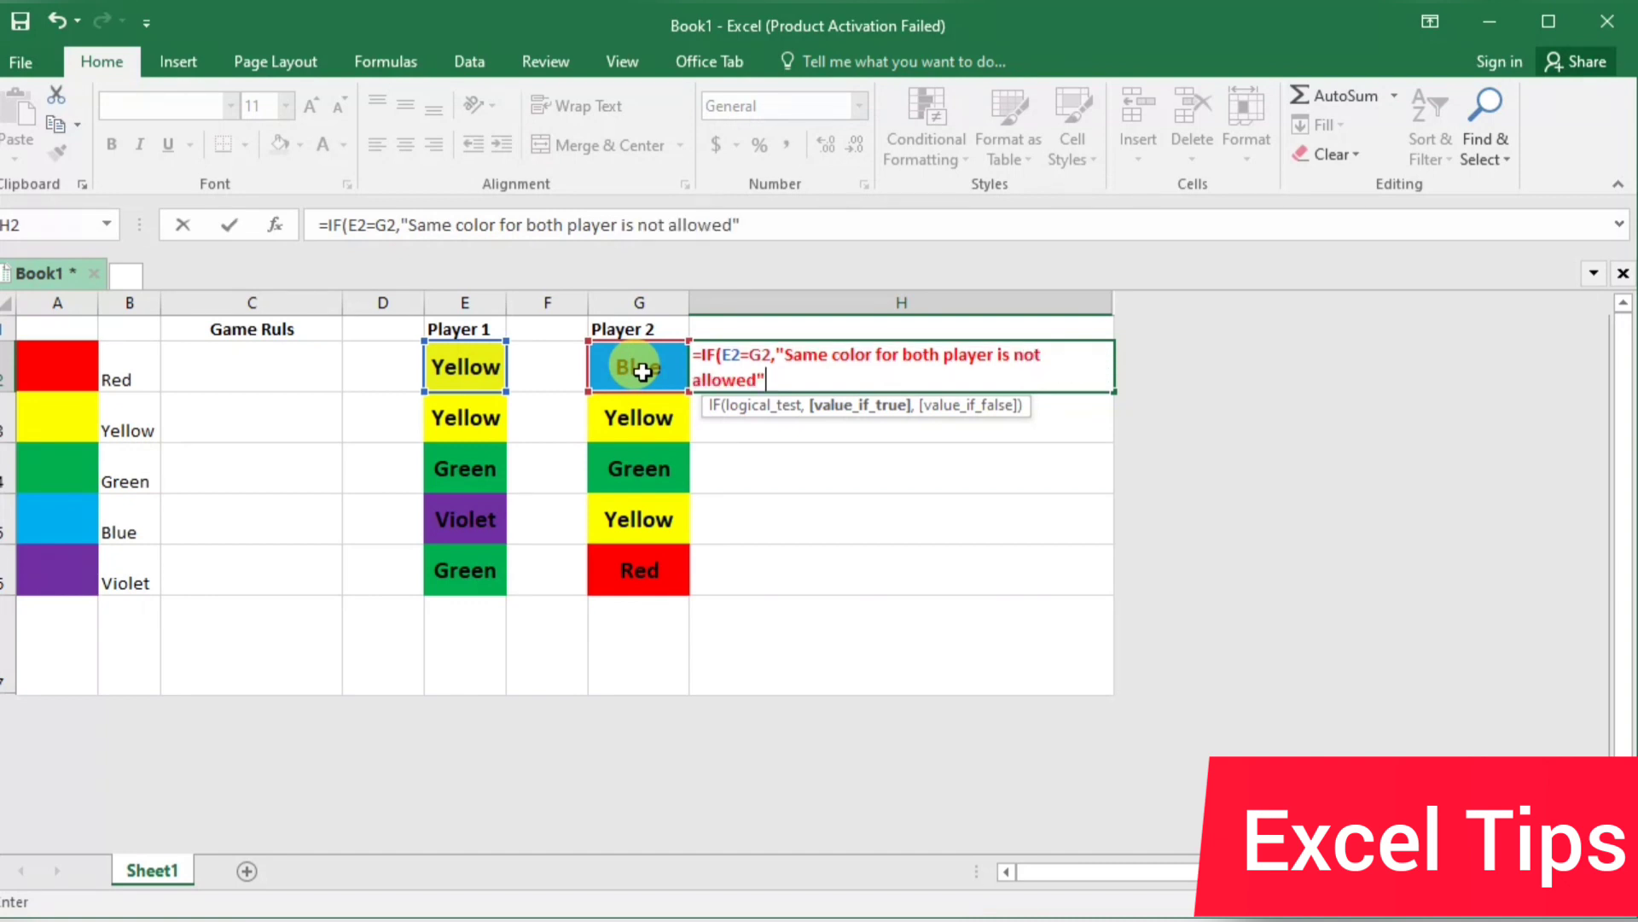
type(",\"\")")
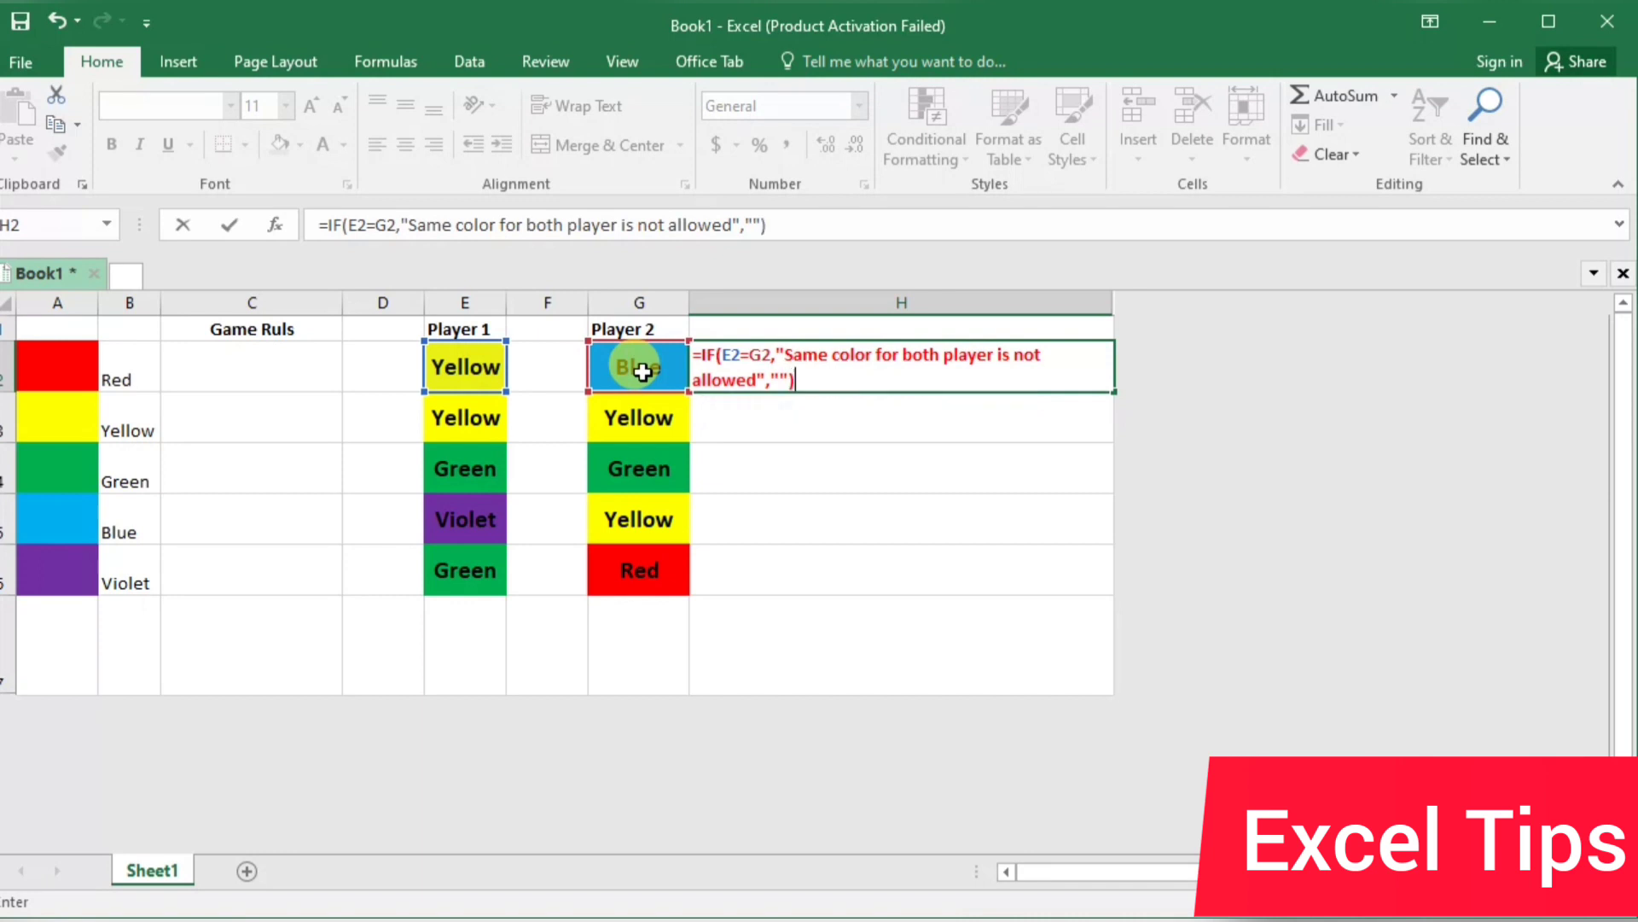
key("Return")
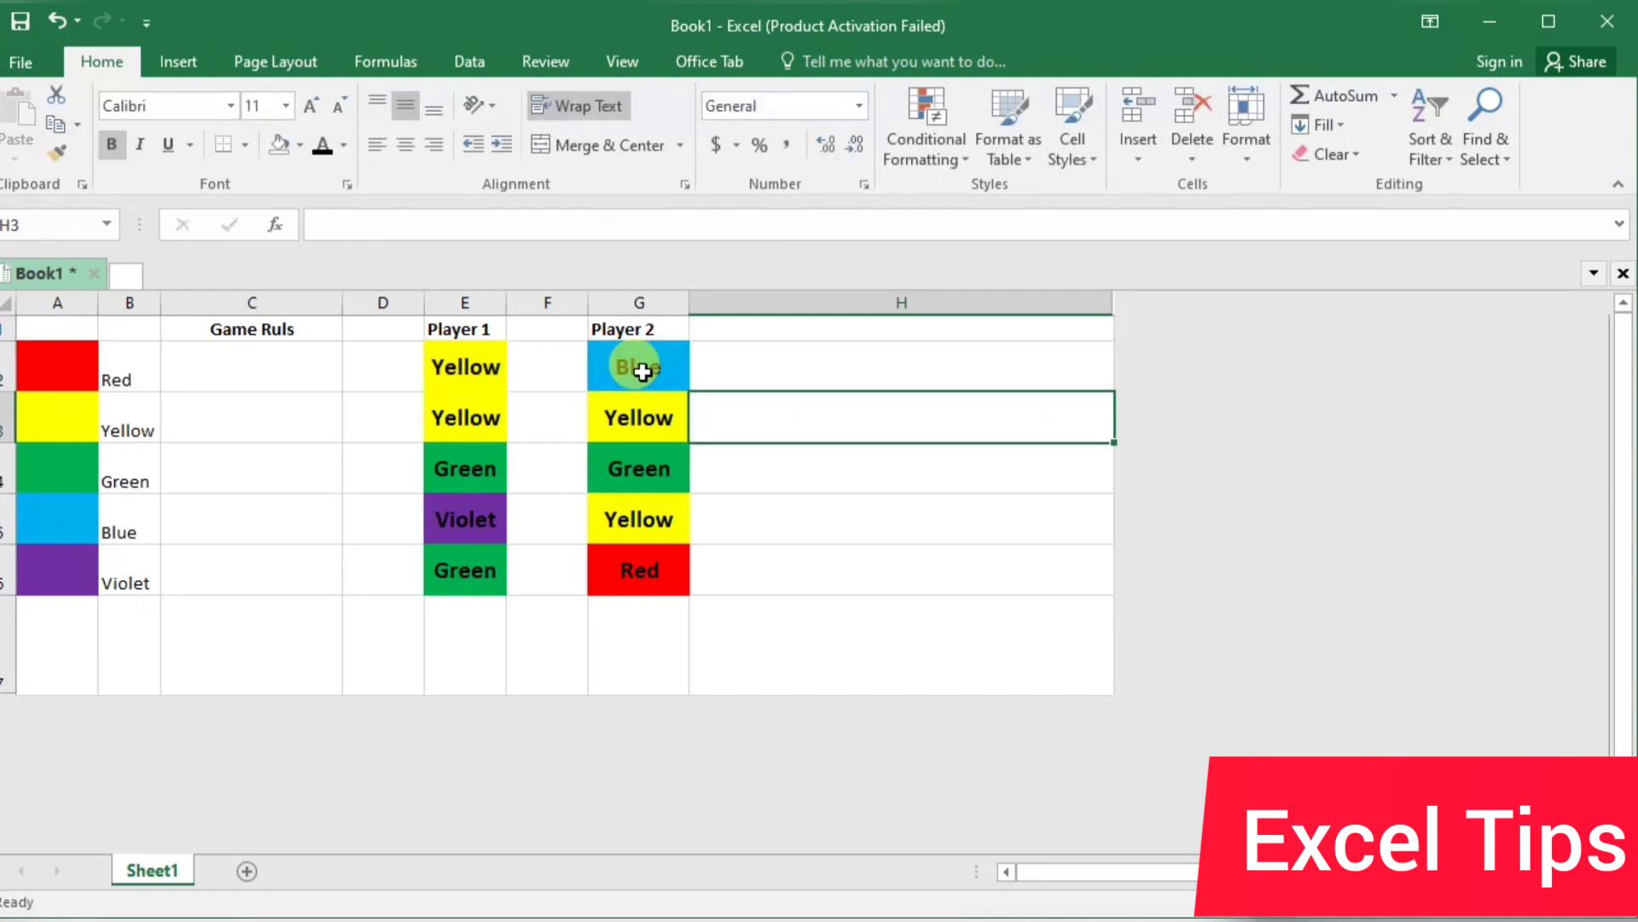
Set the font color of the warning formula cell H2 to standard red
left_click(753, 374)
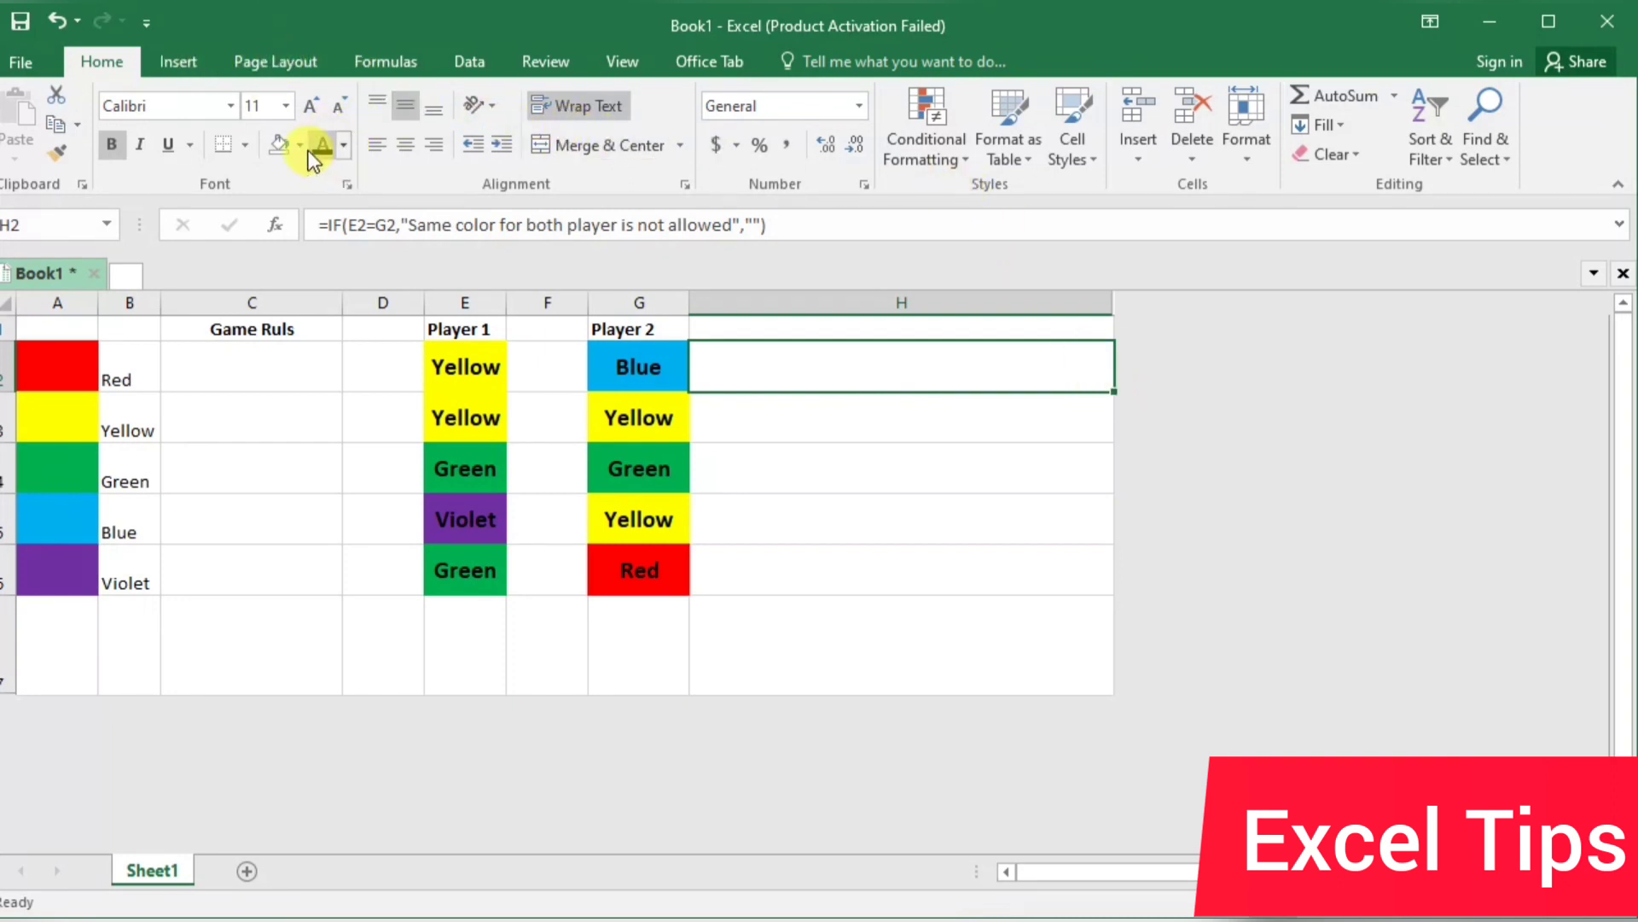
left_click(344, 144)
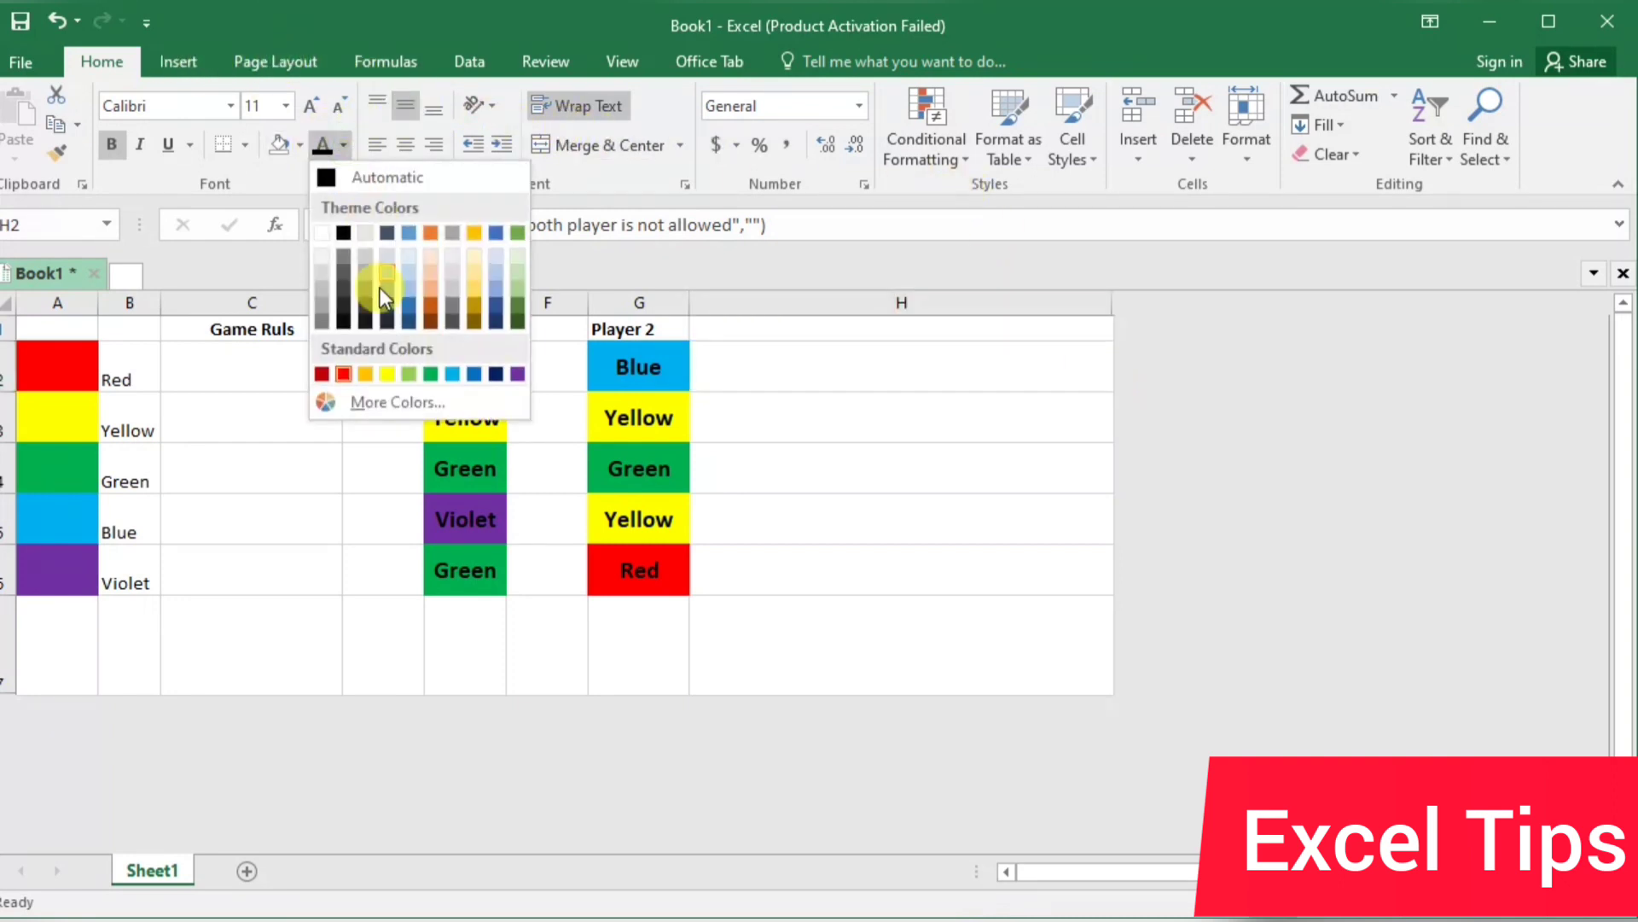
left_click(340, 376)
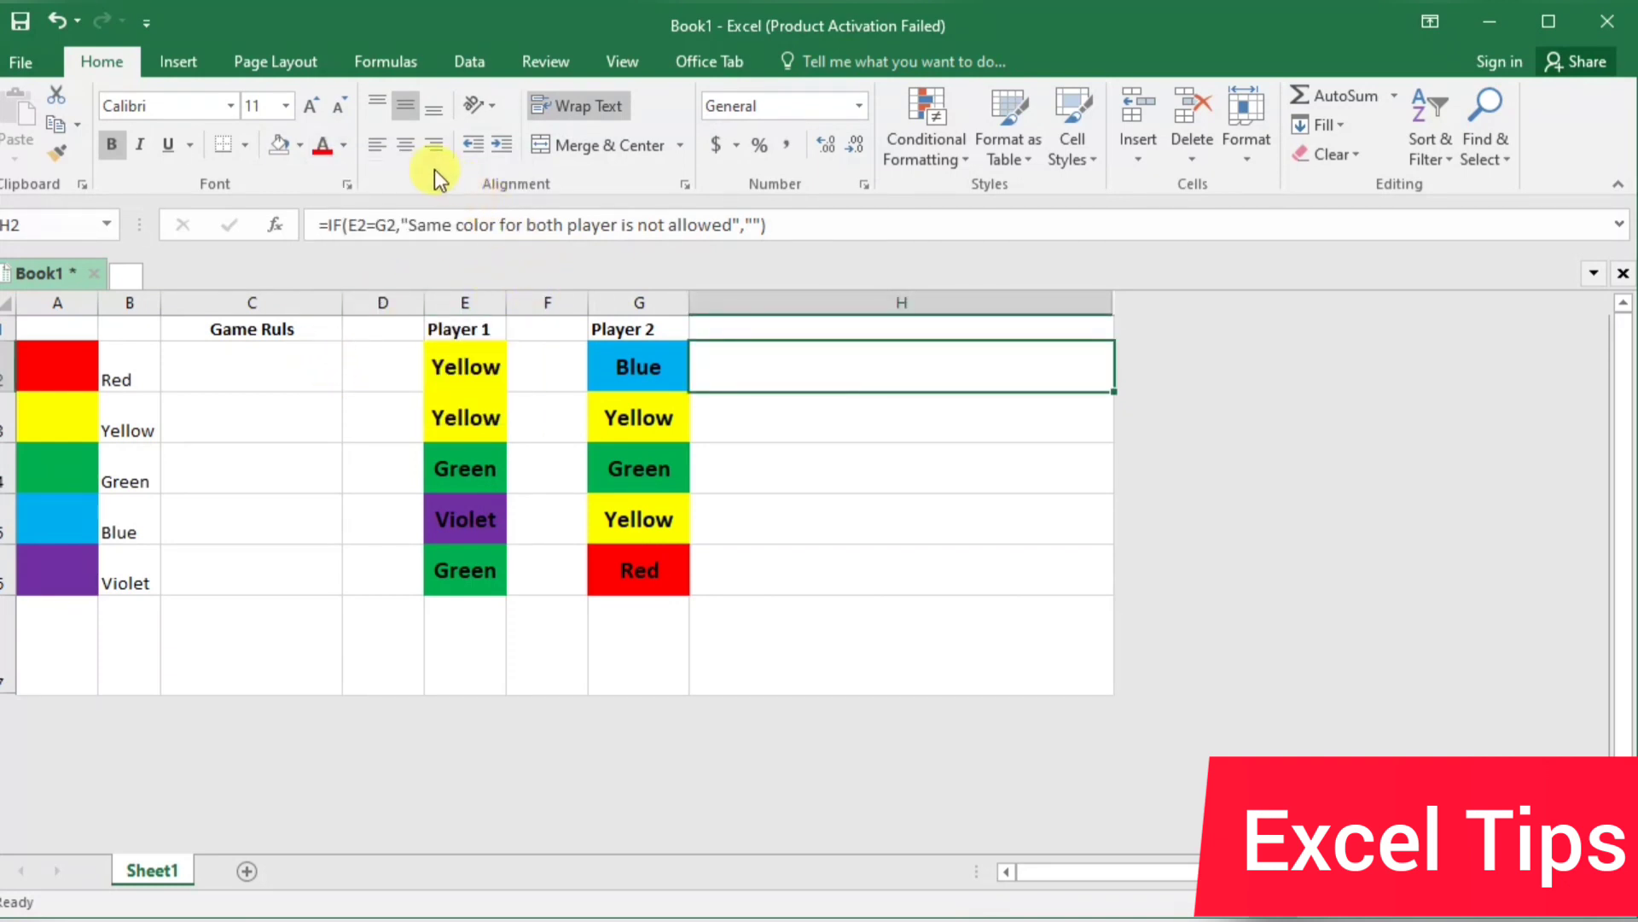
Choose Yellow in G2 from the drop-down list, and fill the H2 warning formula down through H6
left_click(629, 365)
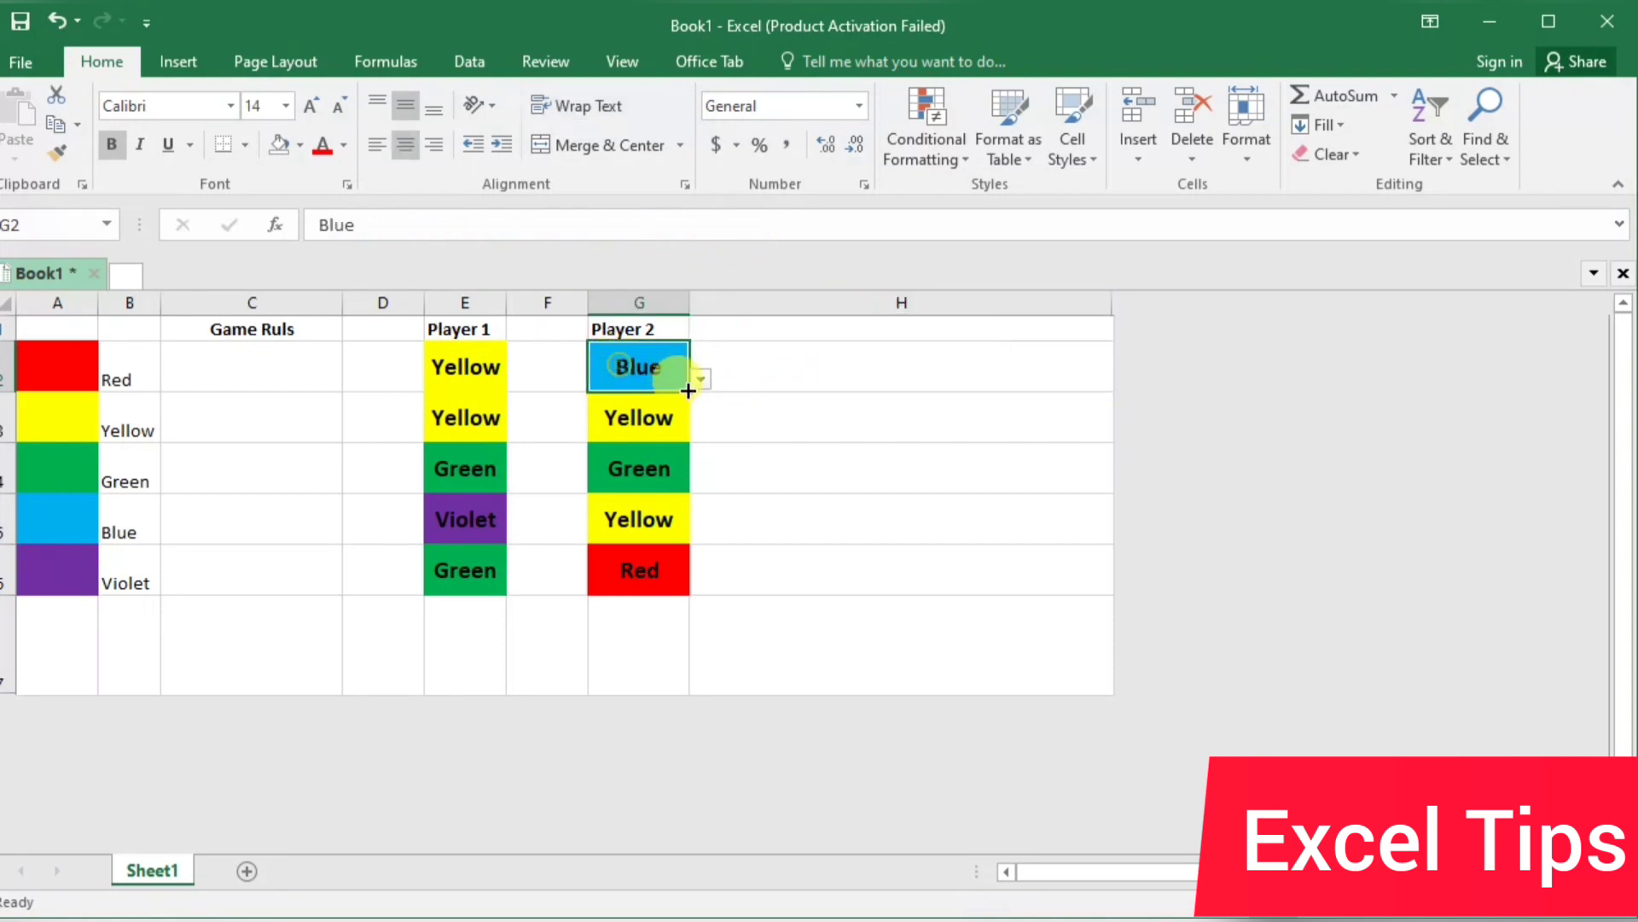
left_click(702, 378)
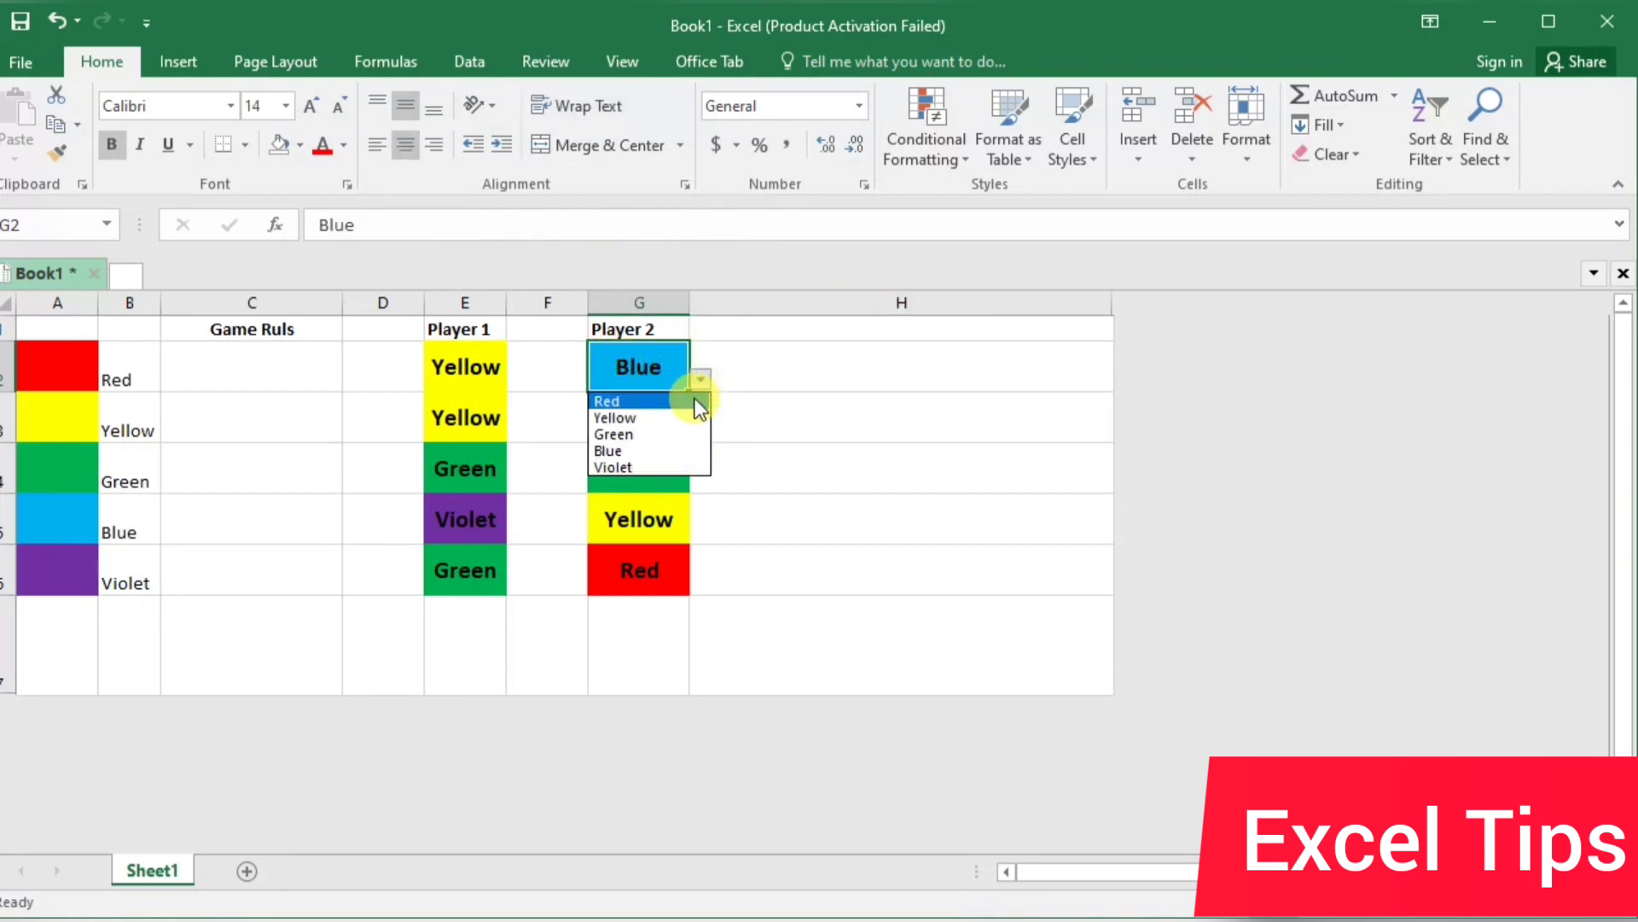
left_click(669, 422)
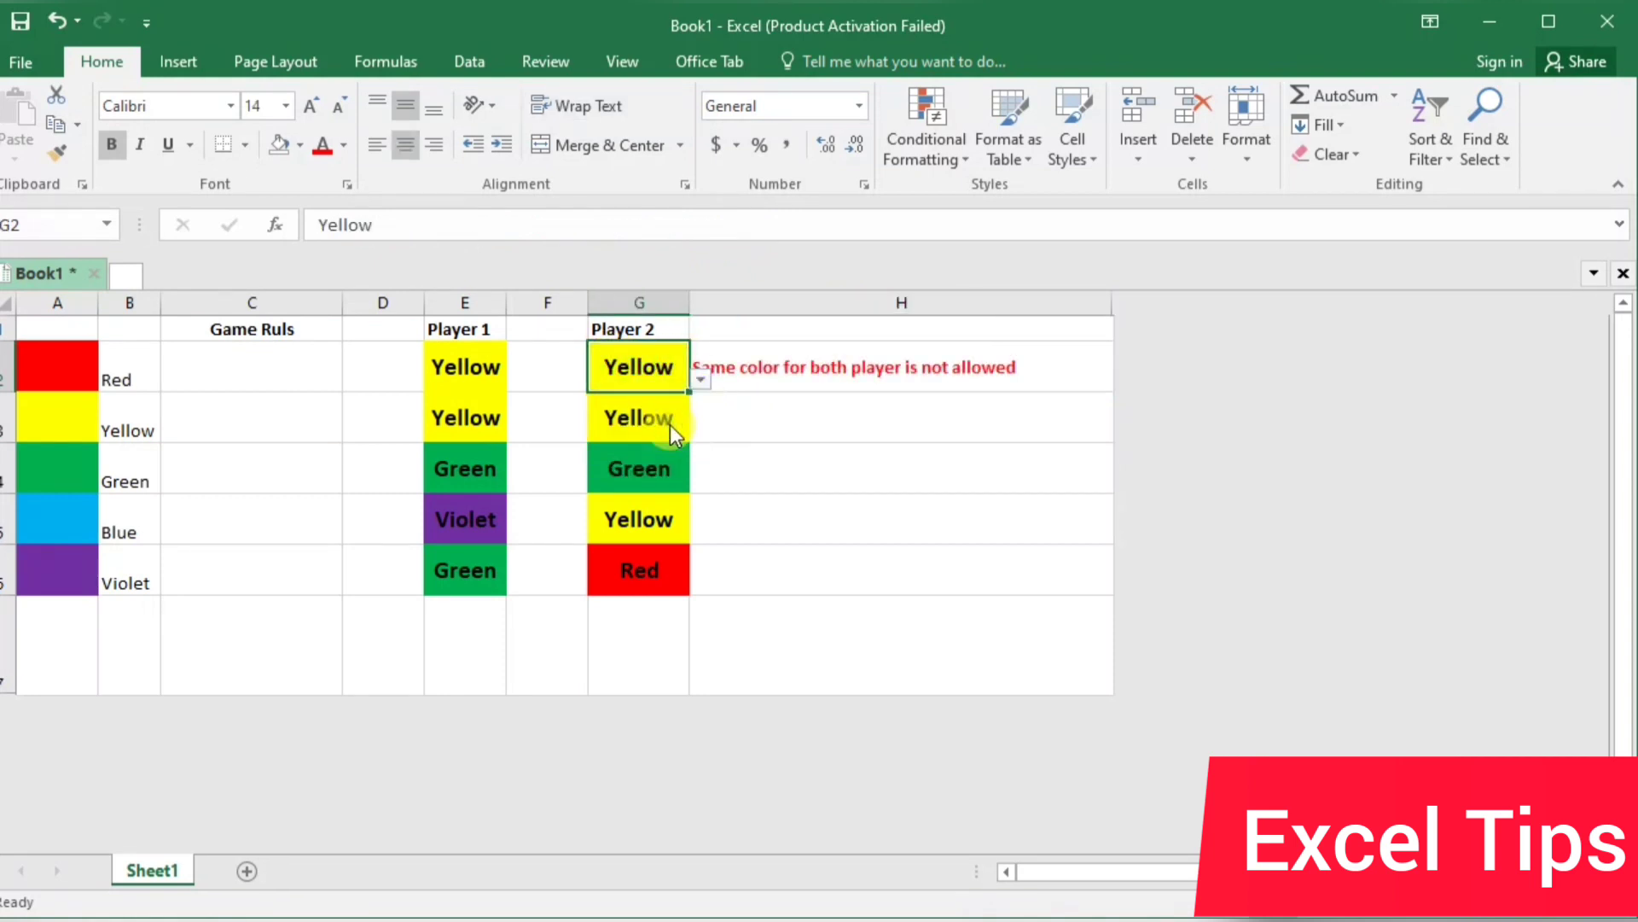
left_click(1056, 369)
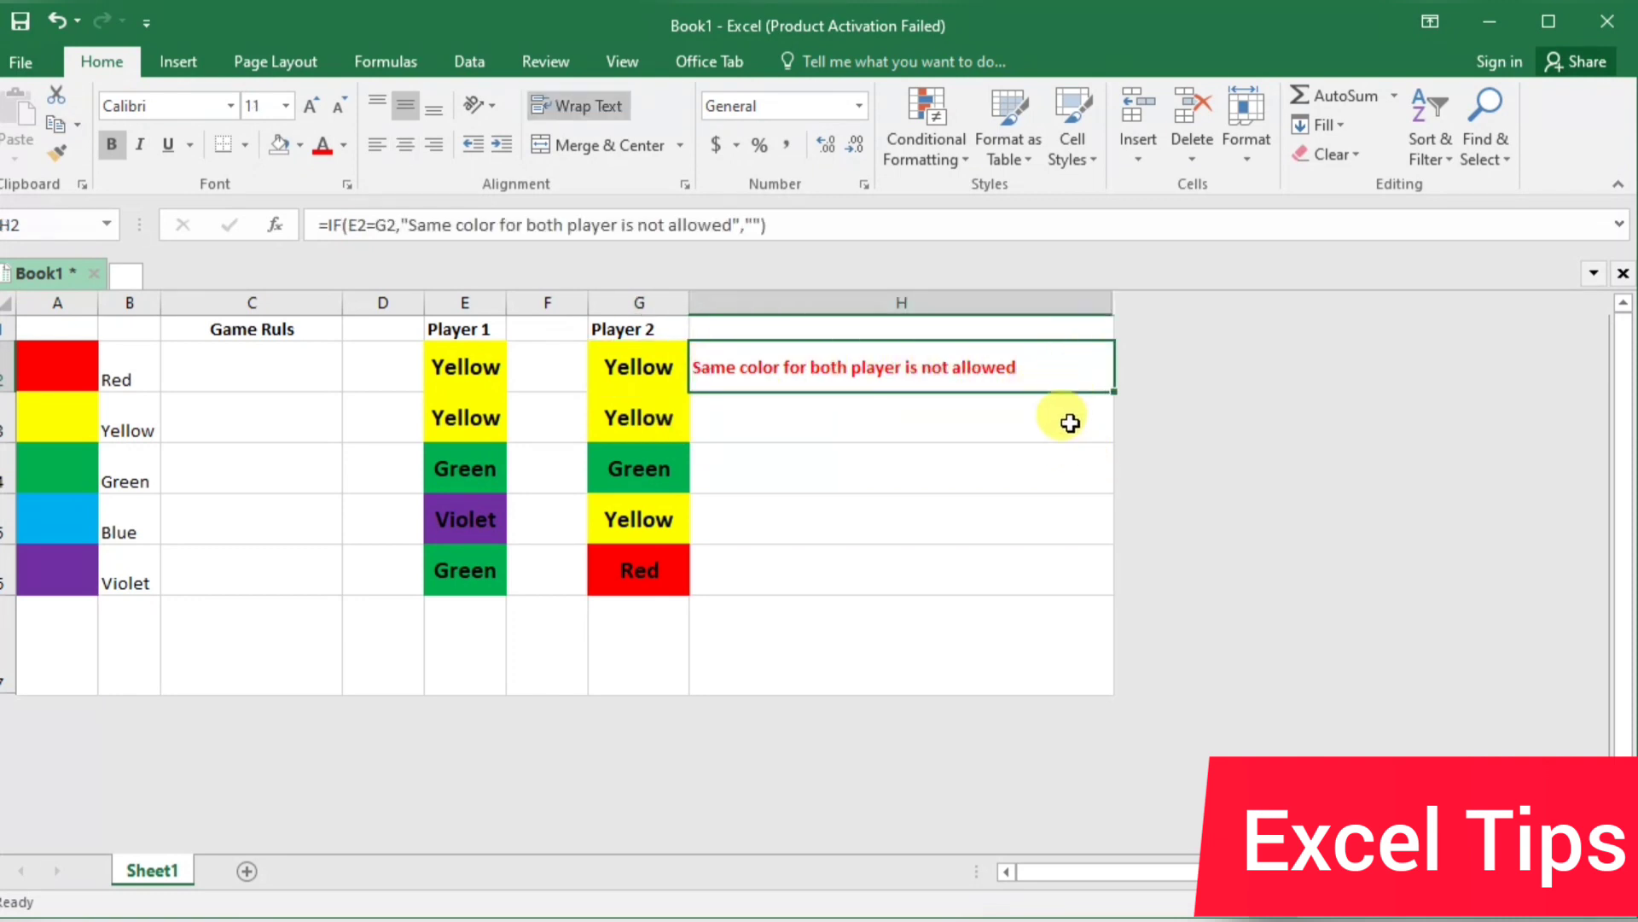
left_click_drag(1111, 396, 1126, 598)
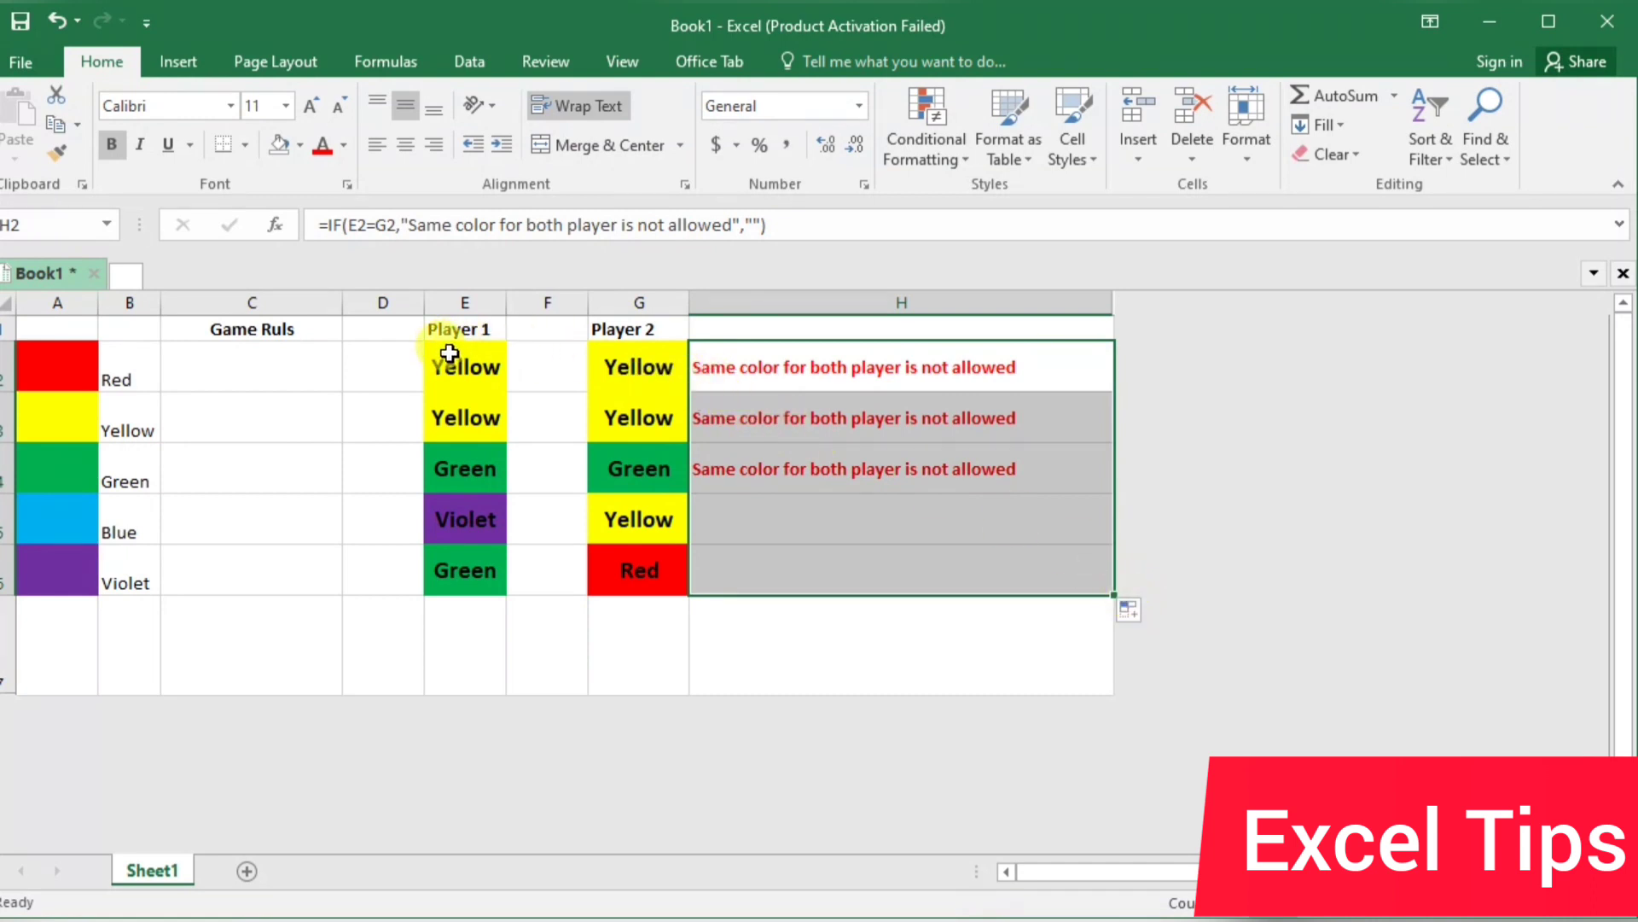
Begin an IF formula in E7 with the logical test COUNTIF(E2:E6,E6)=5
left_click(481, 654)
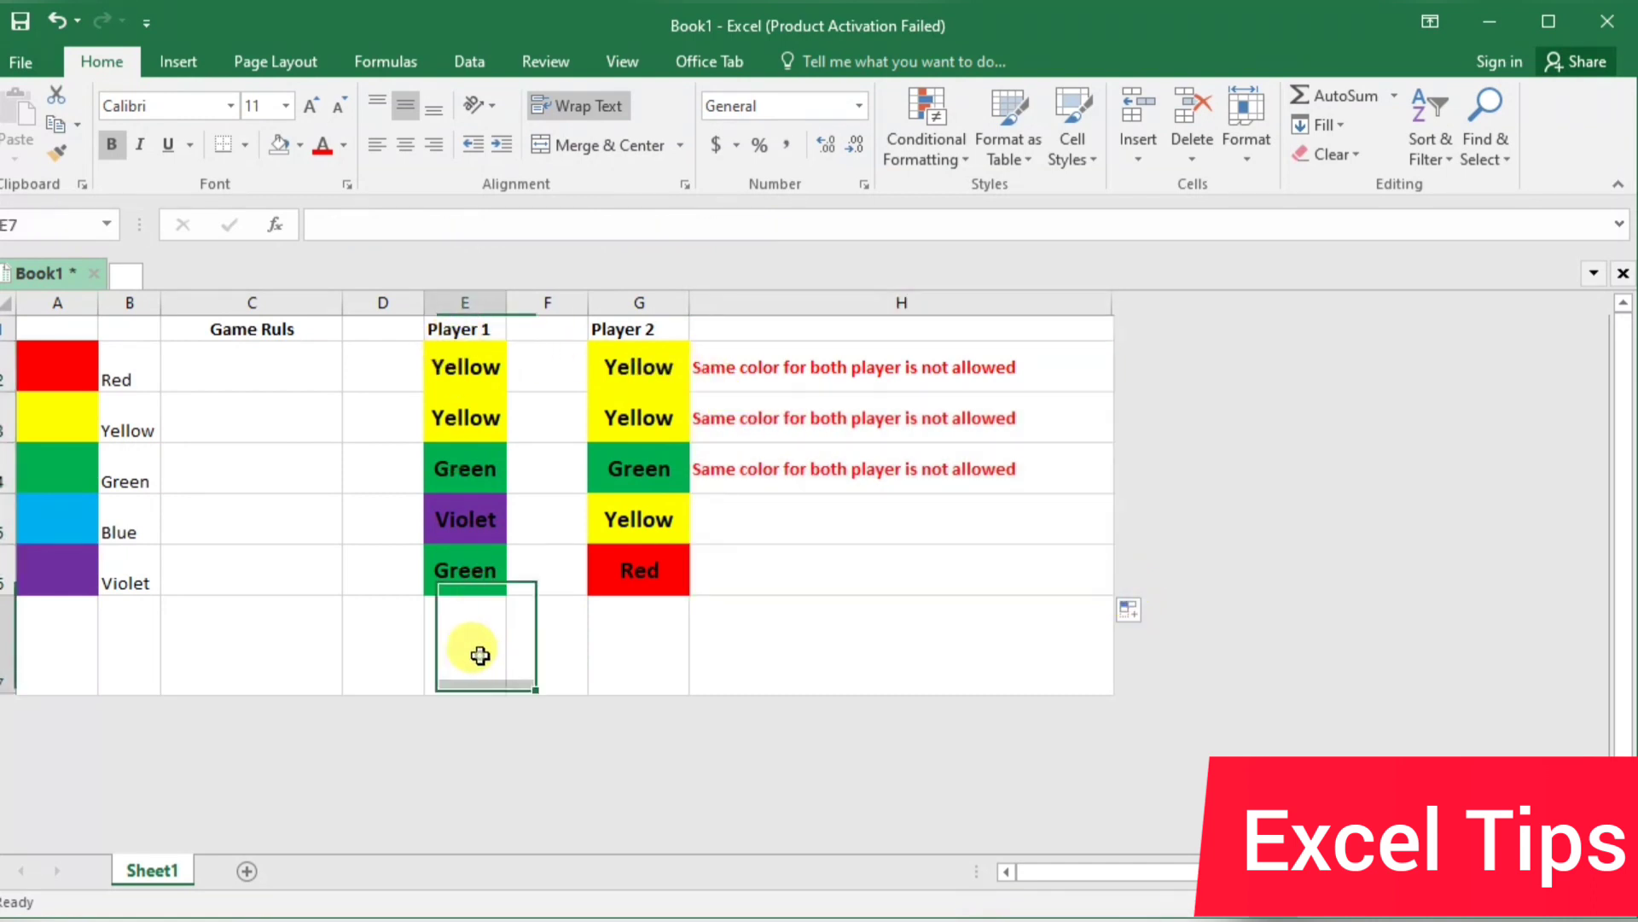
type("=")
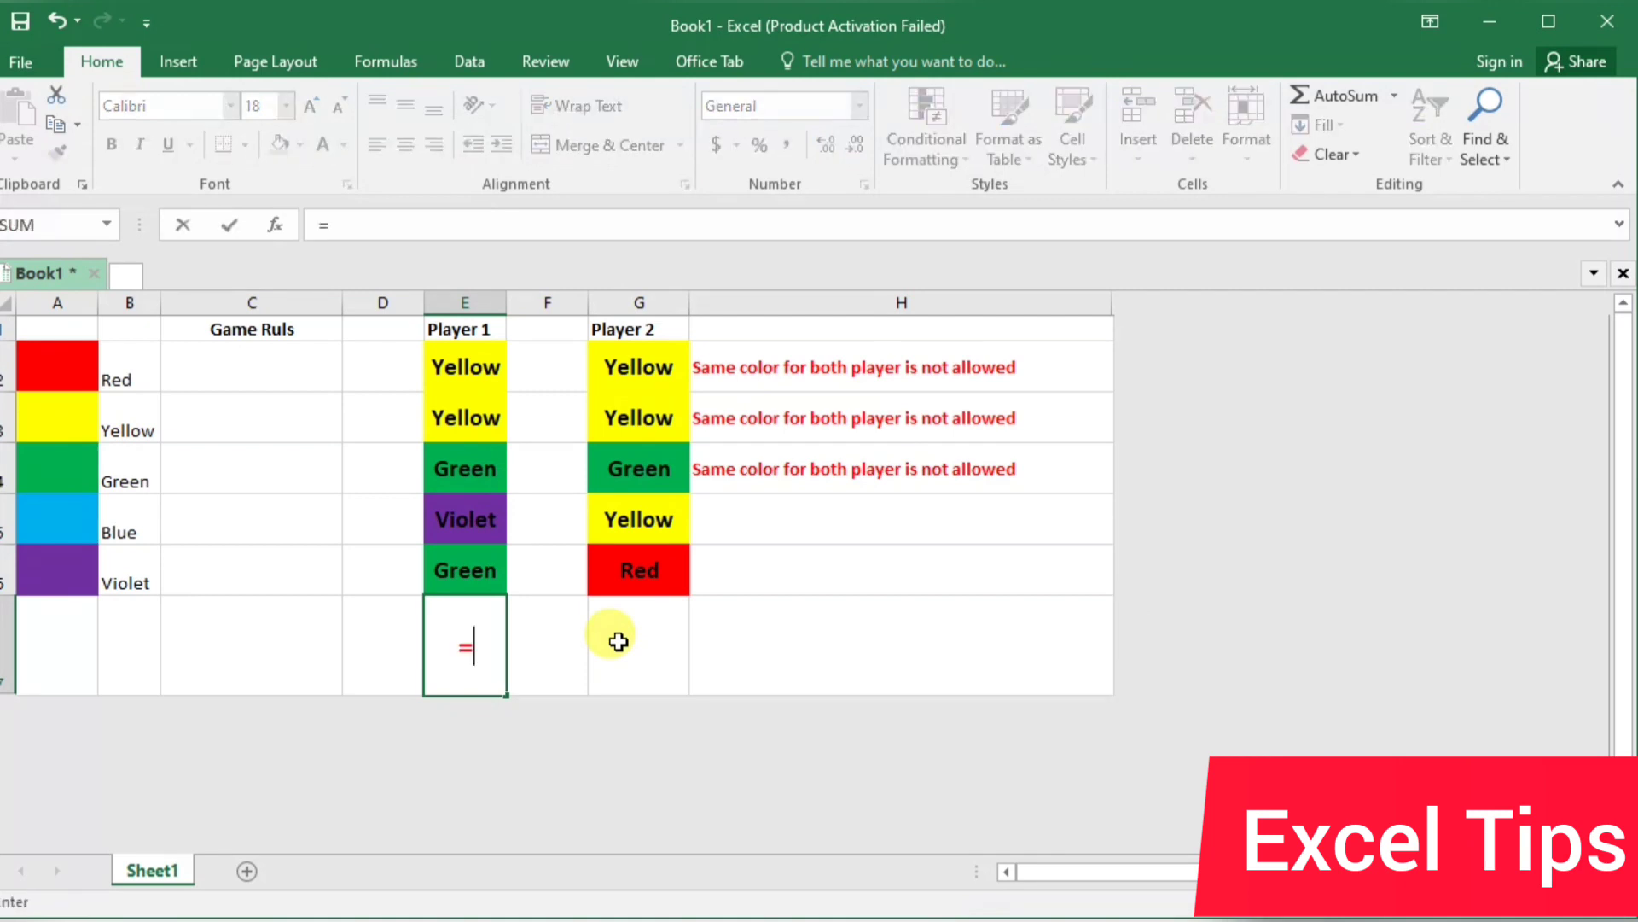
type("IF(")
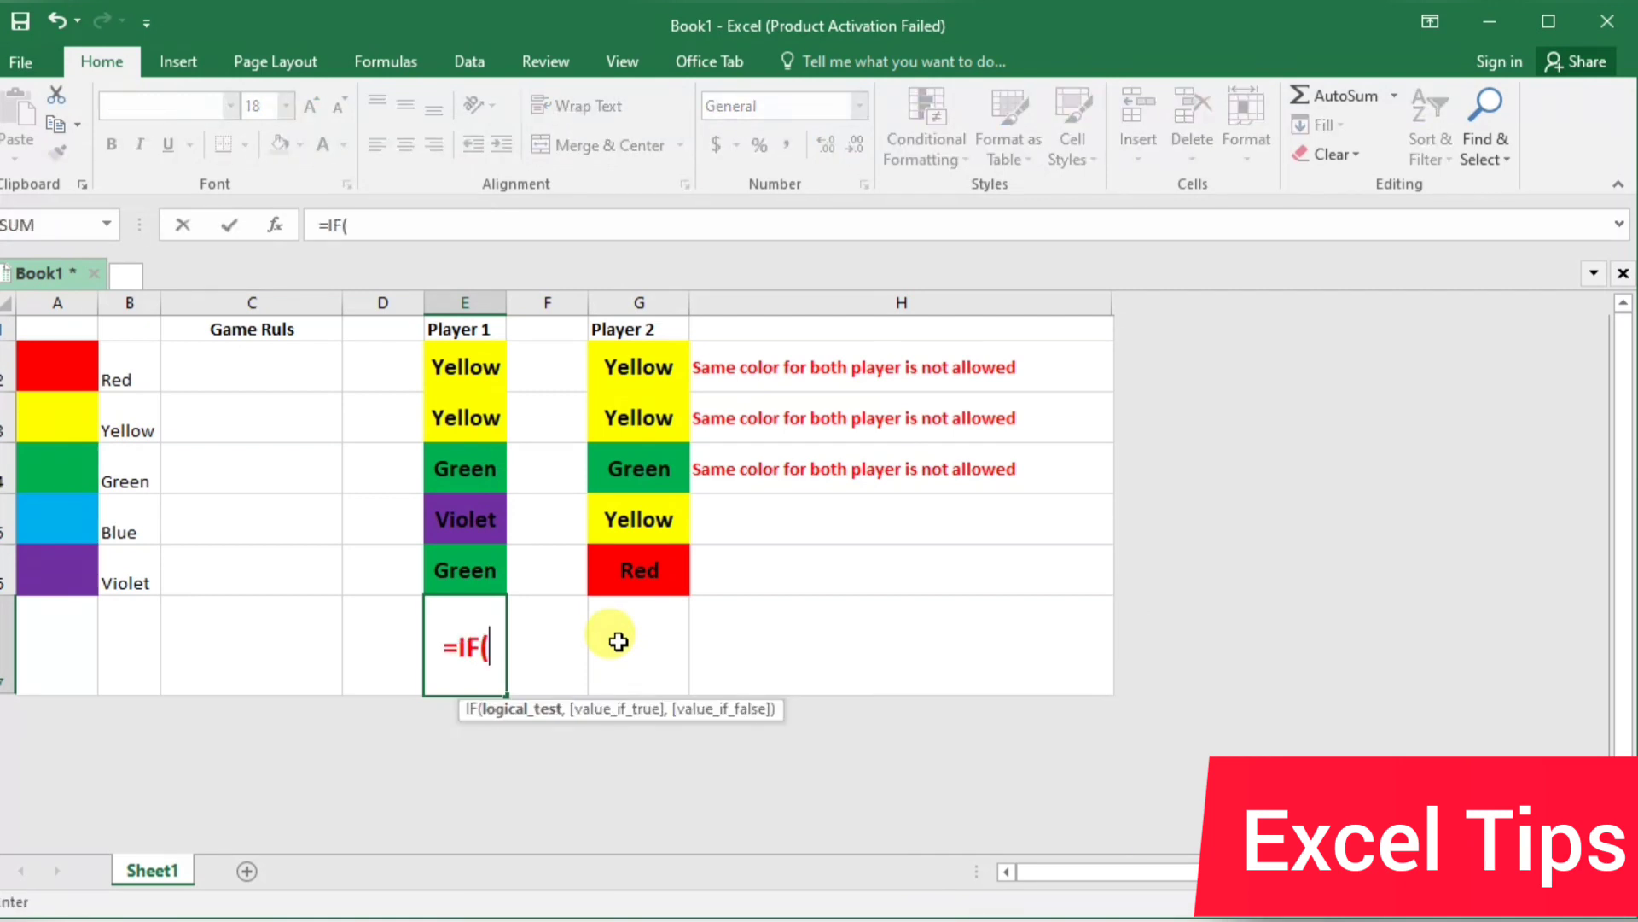
type("counti")
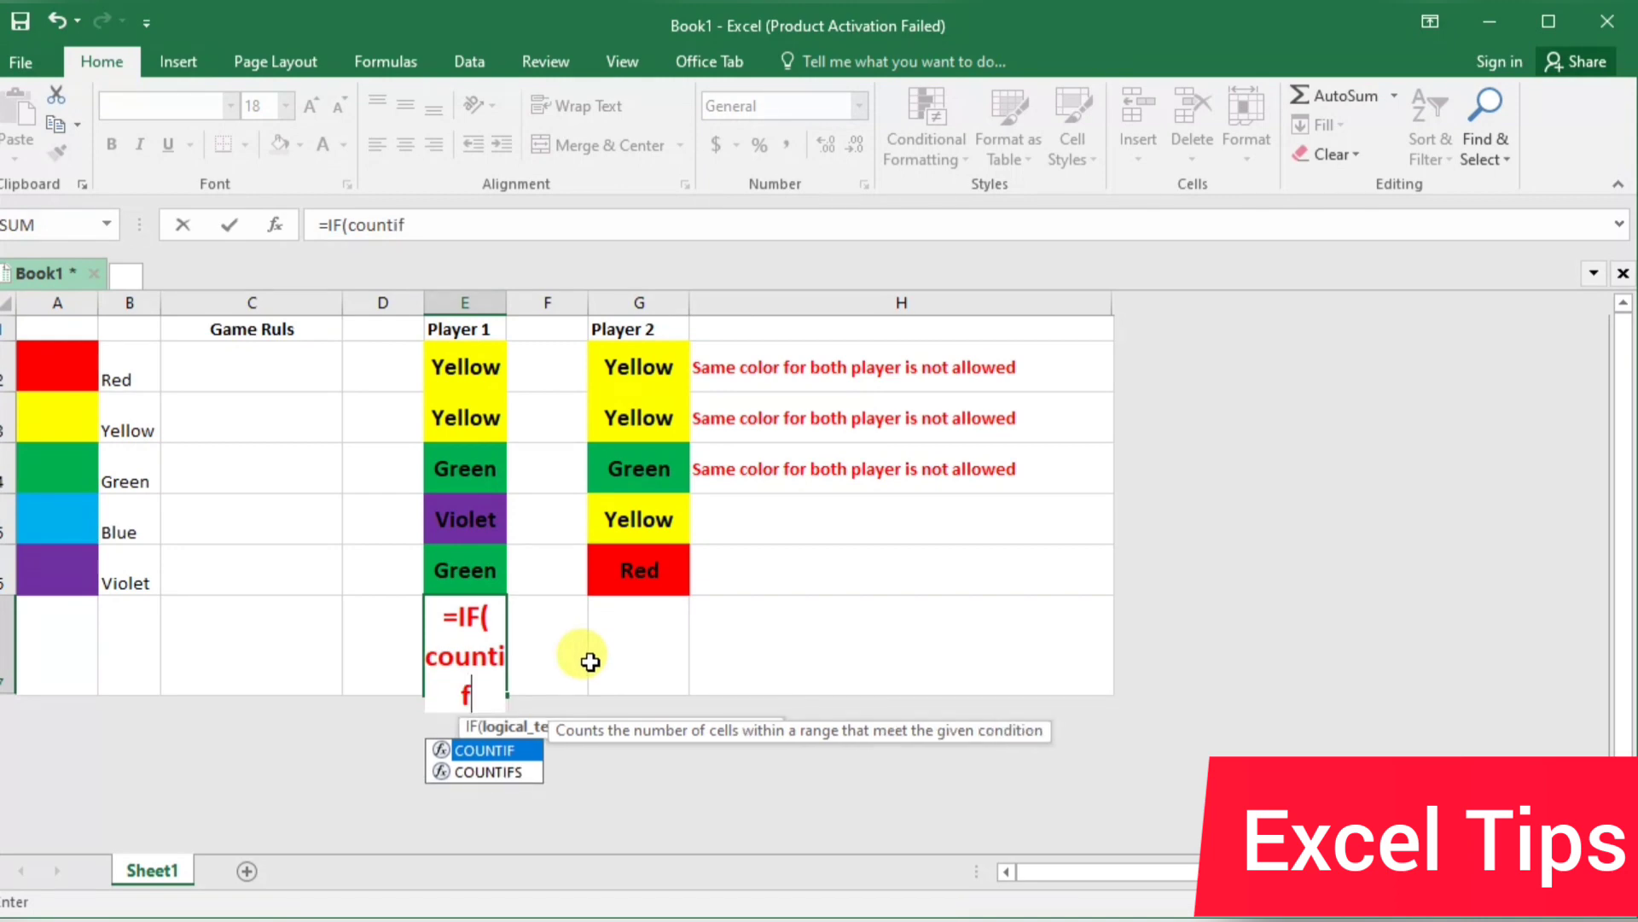
type("f")
key("Tab")
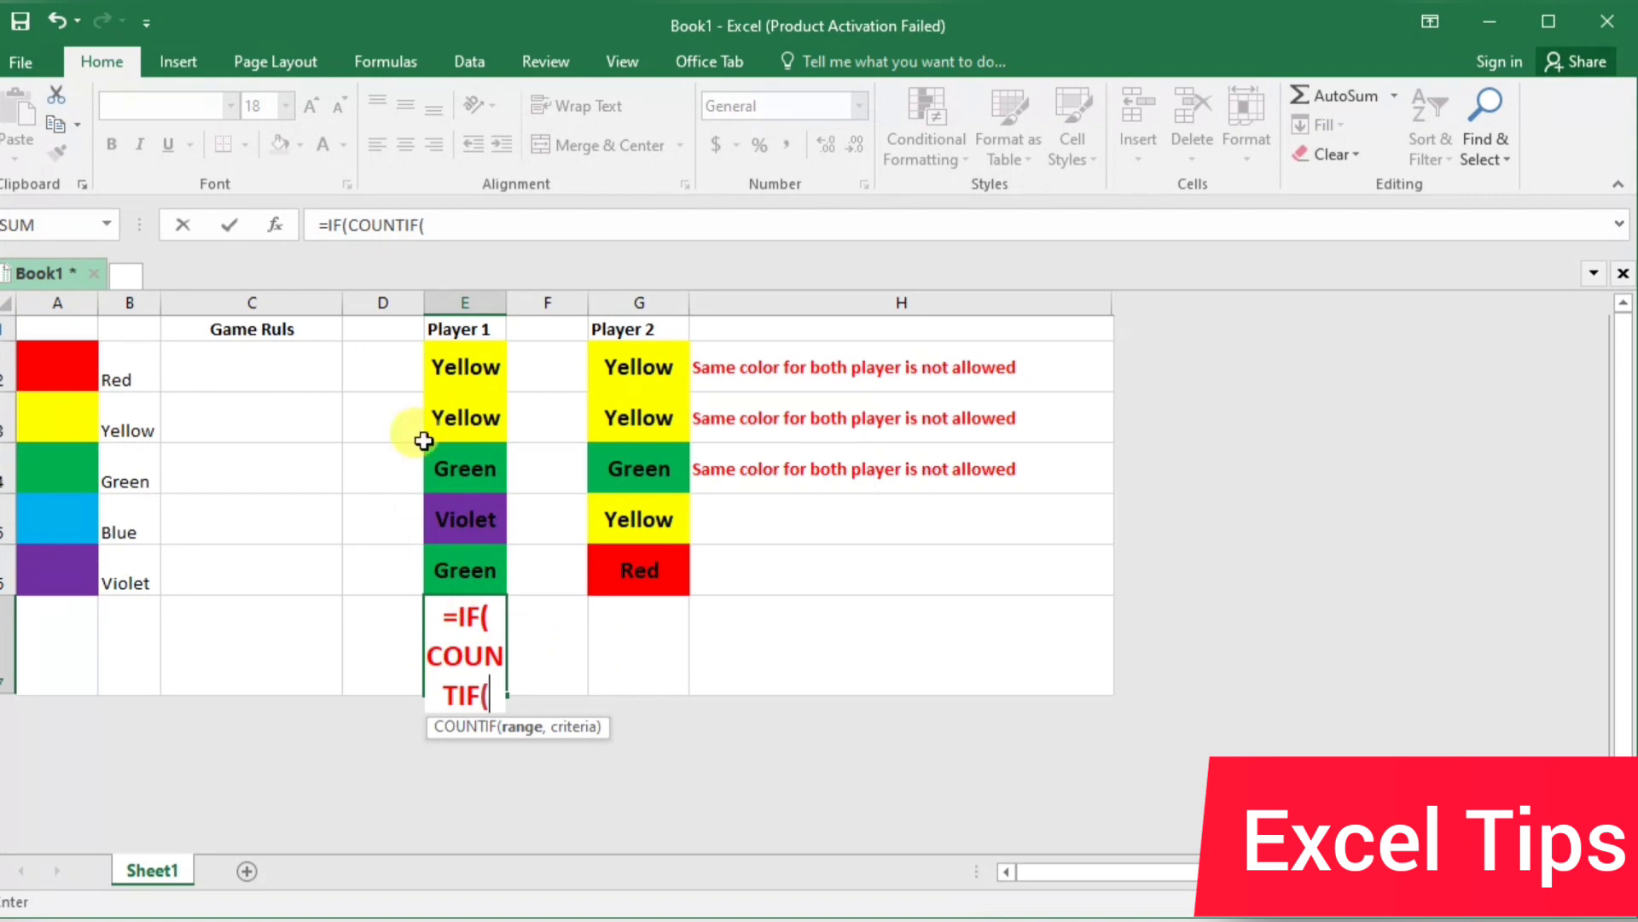
left_click_drag(479, 362, 481, 567)
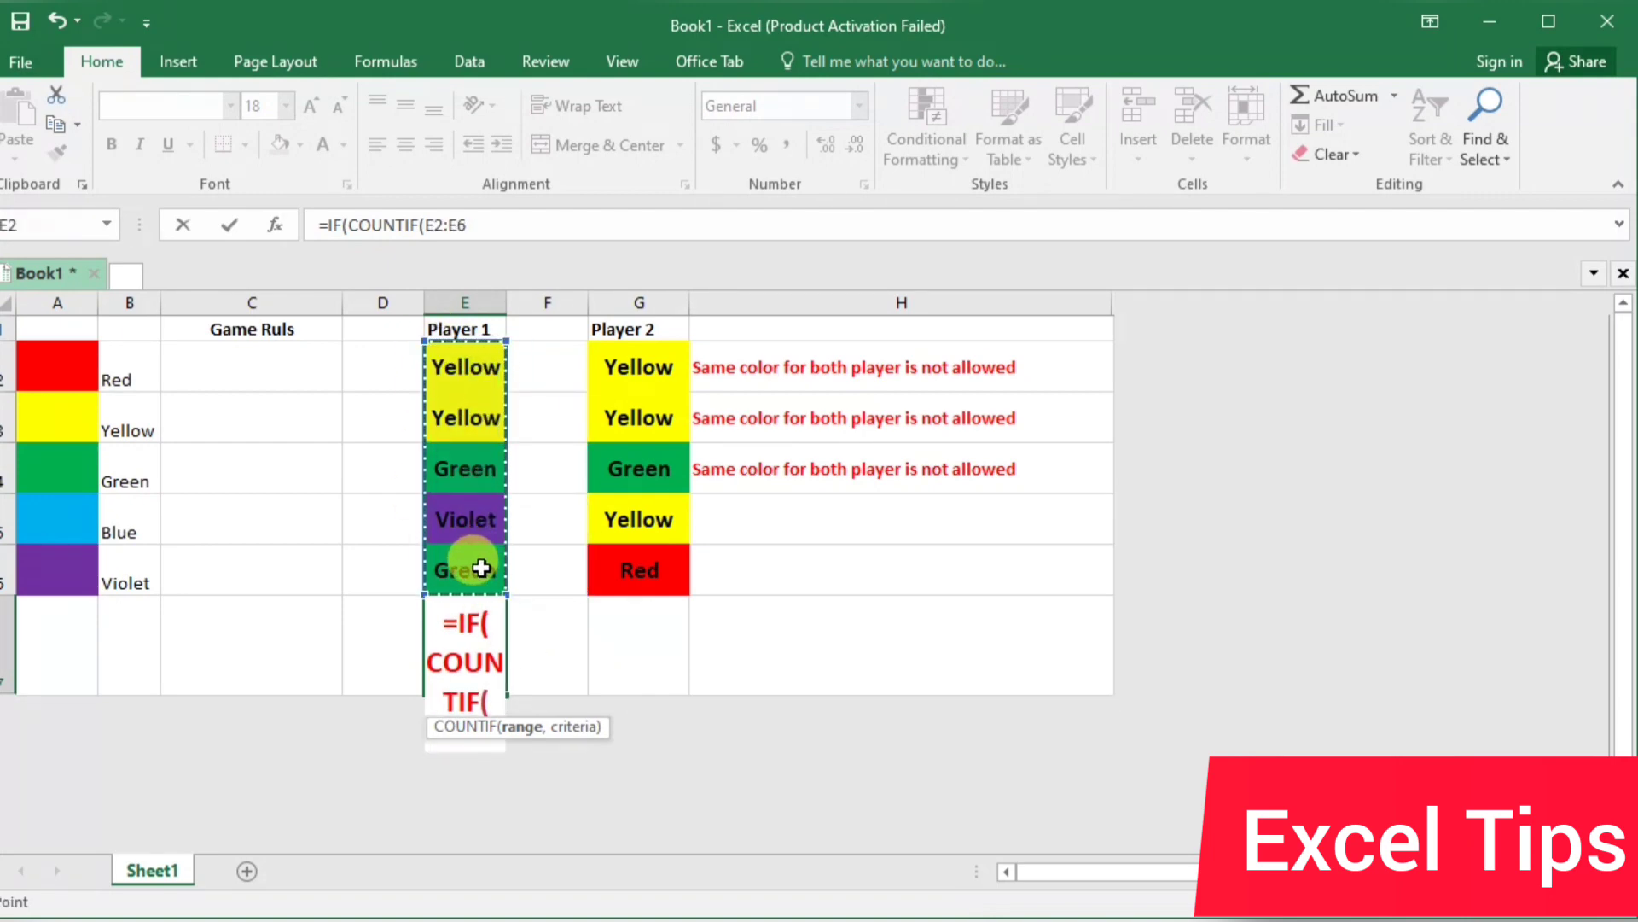
type(",")
left_click(481, 568)
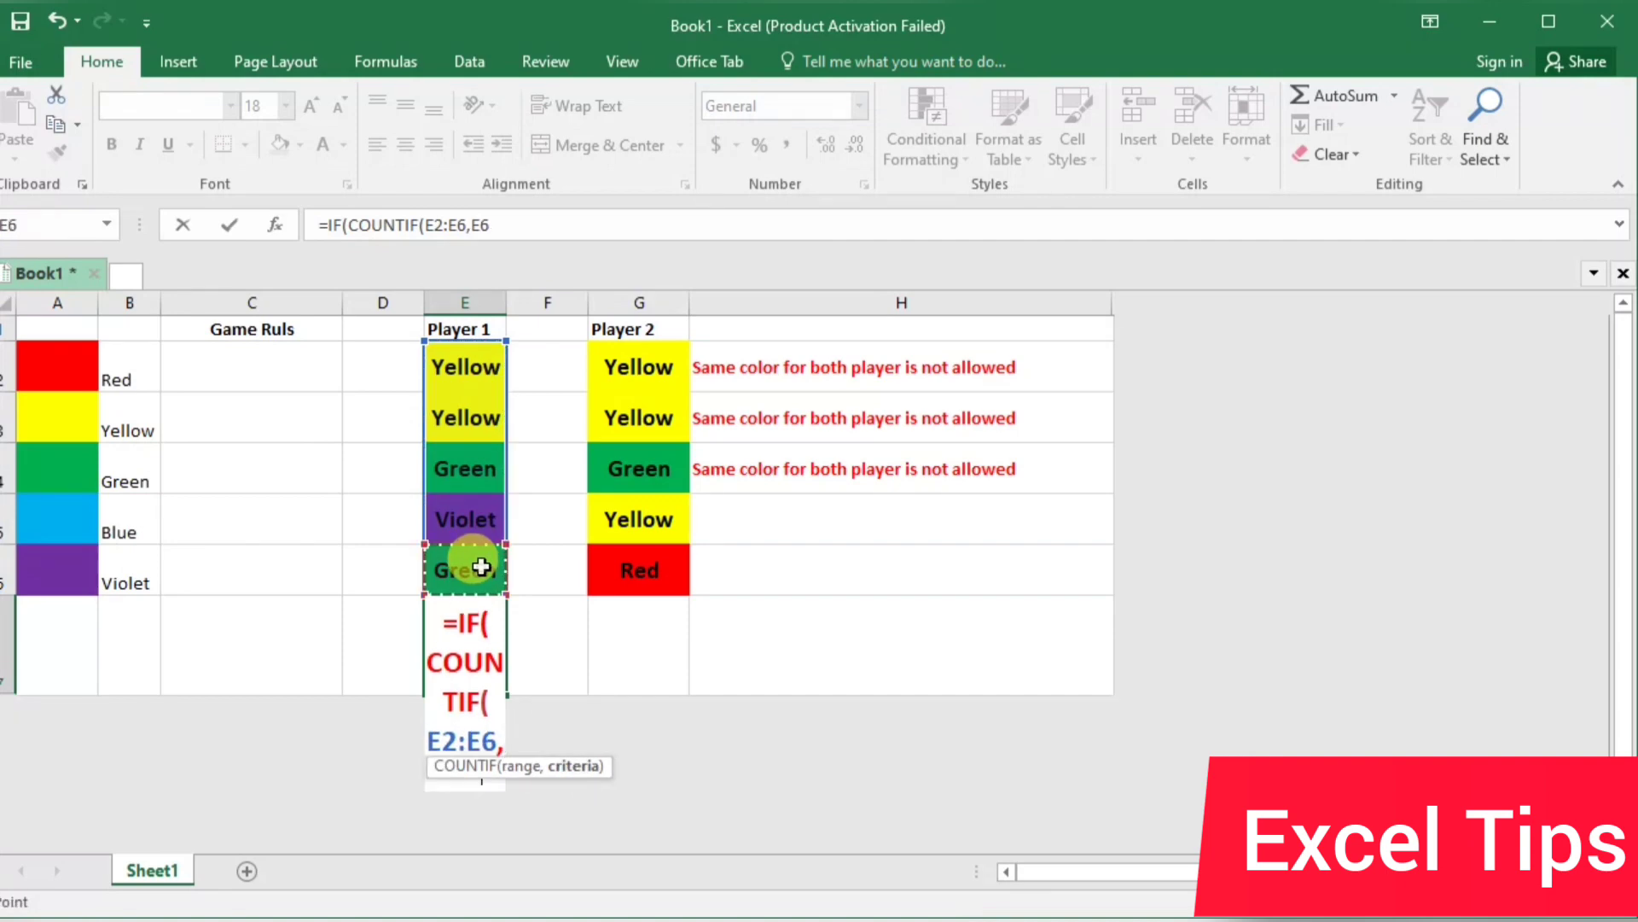
type(")")
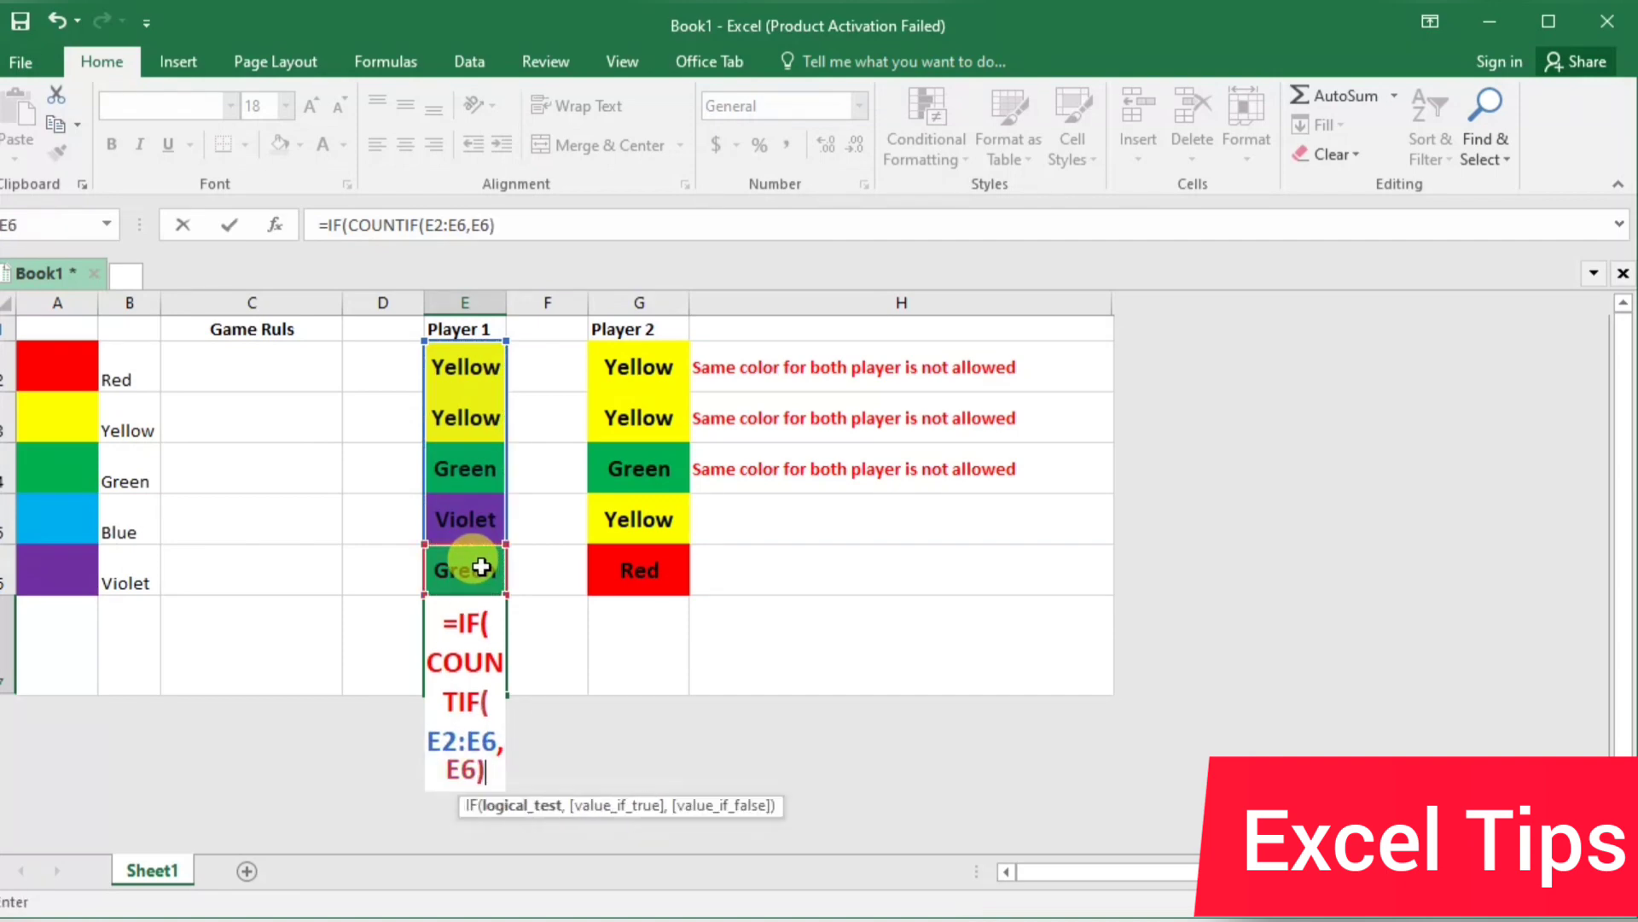
type("=")
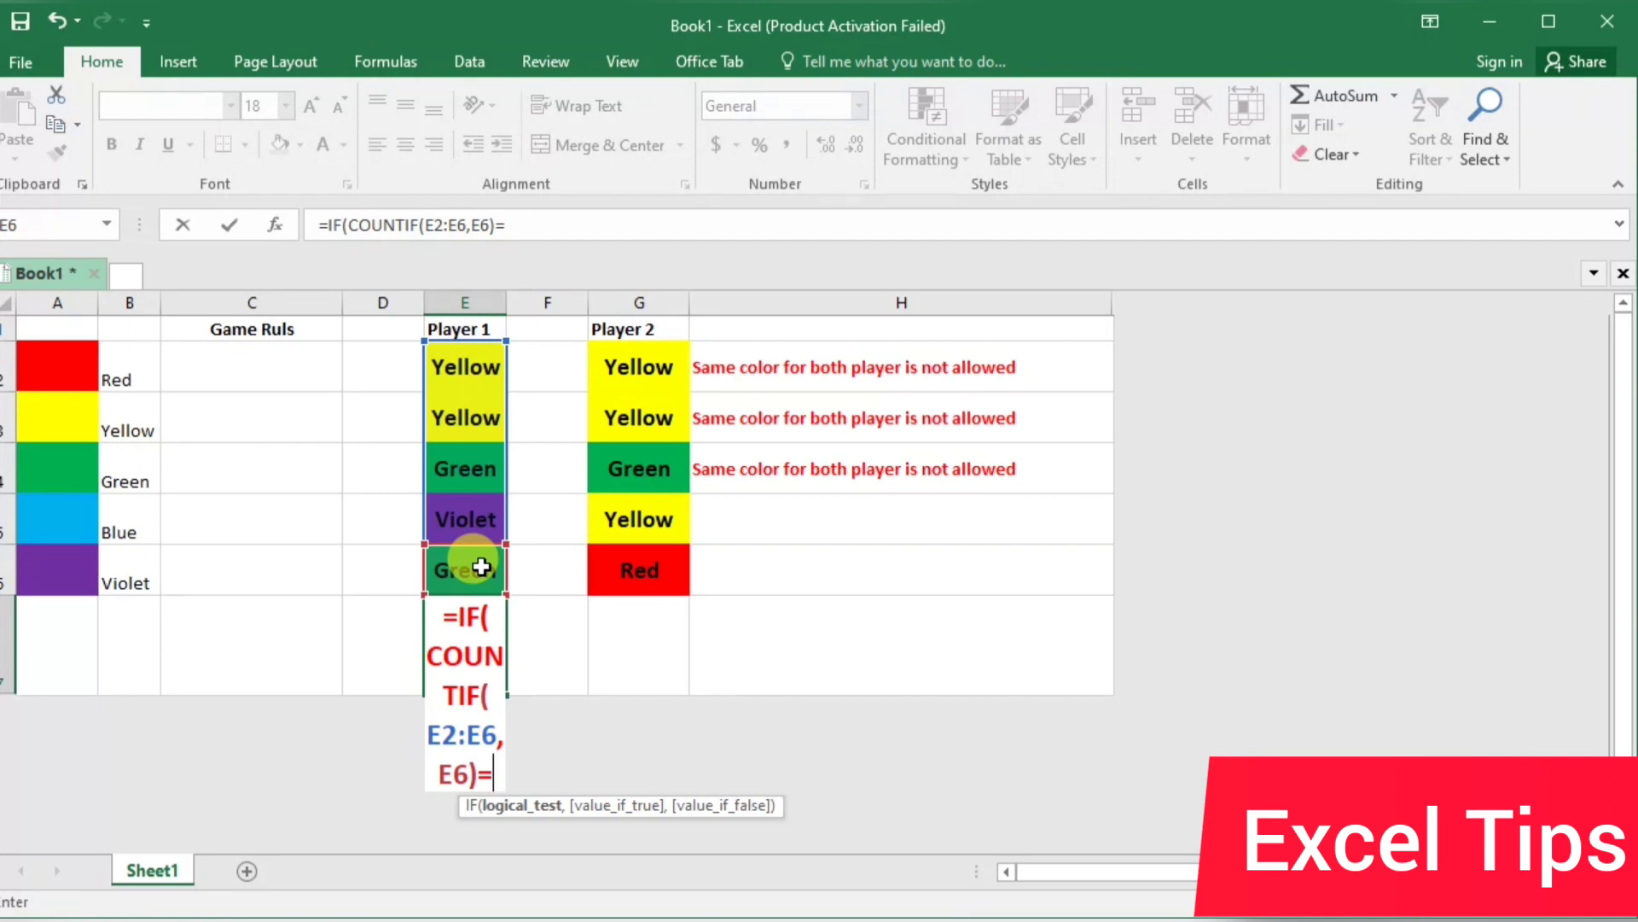
type("5,")
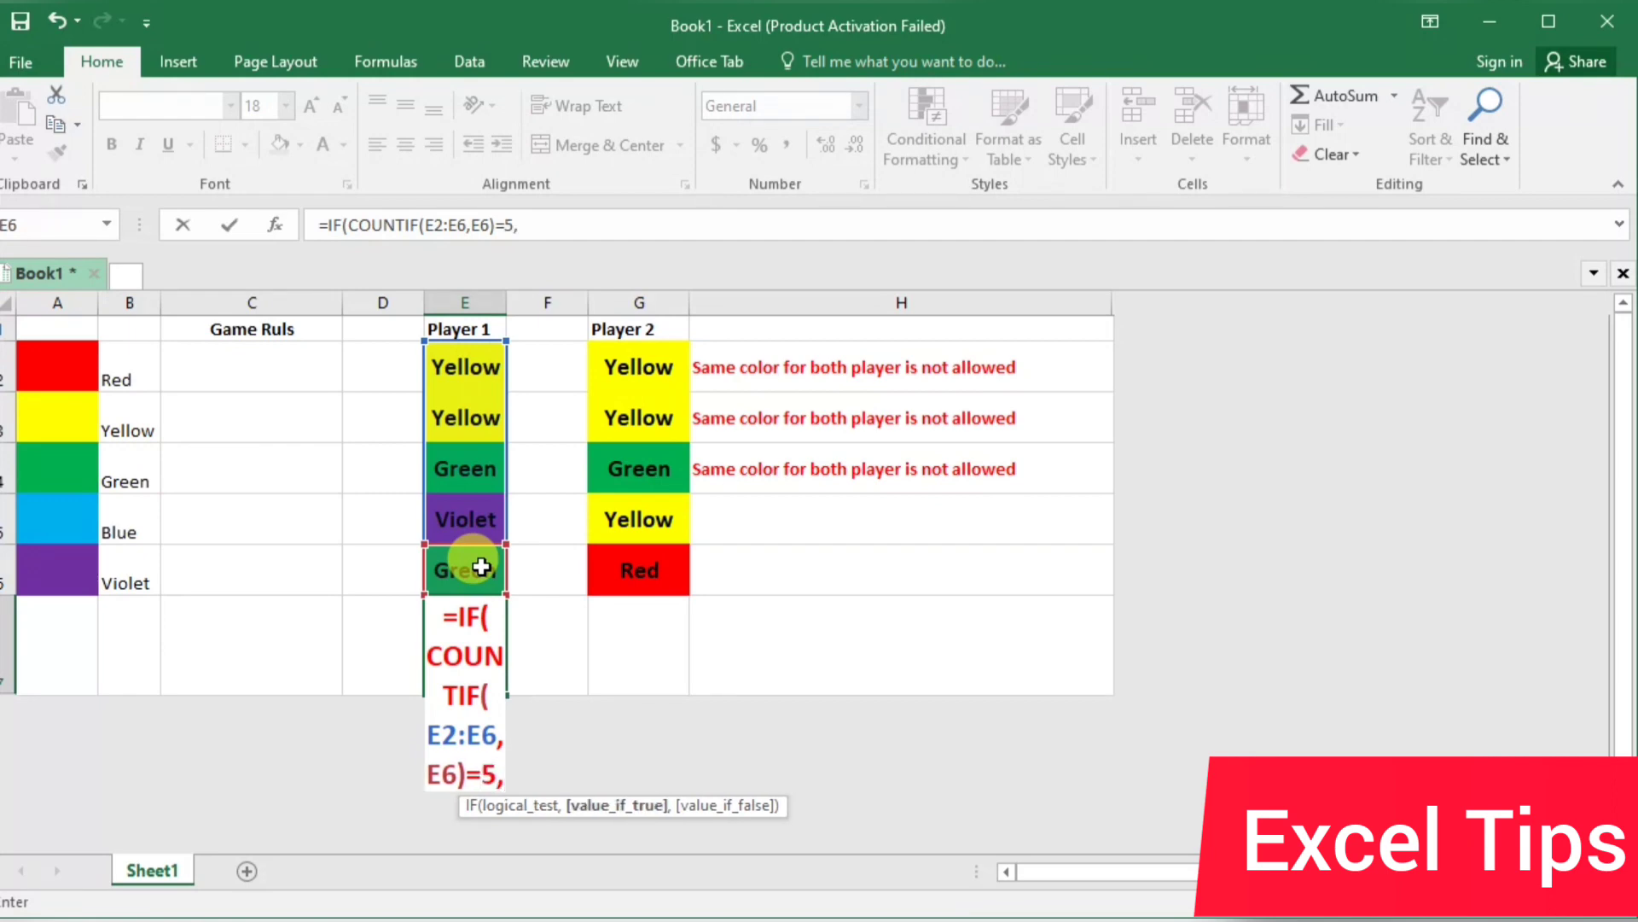
type("\"y")
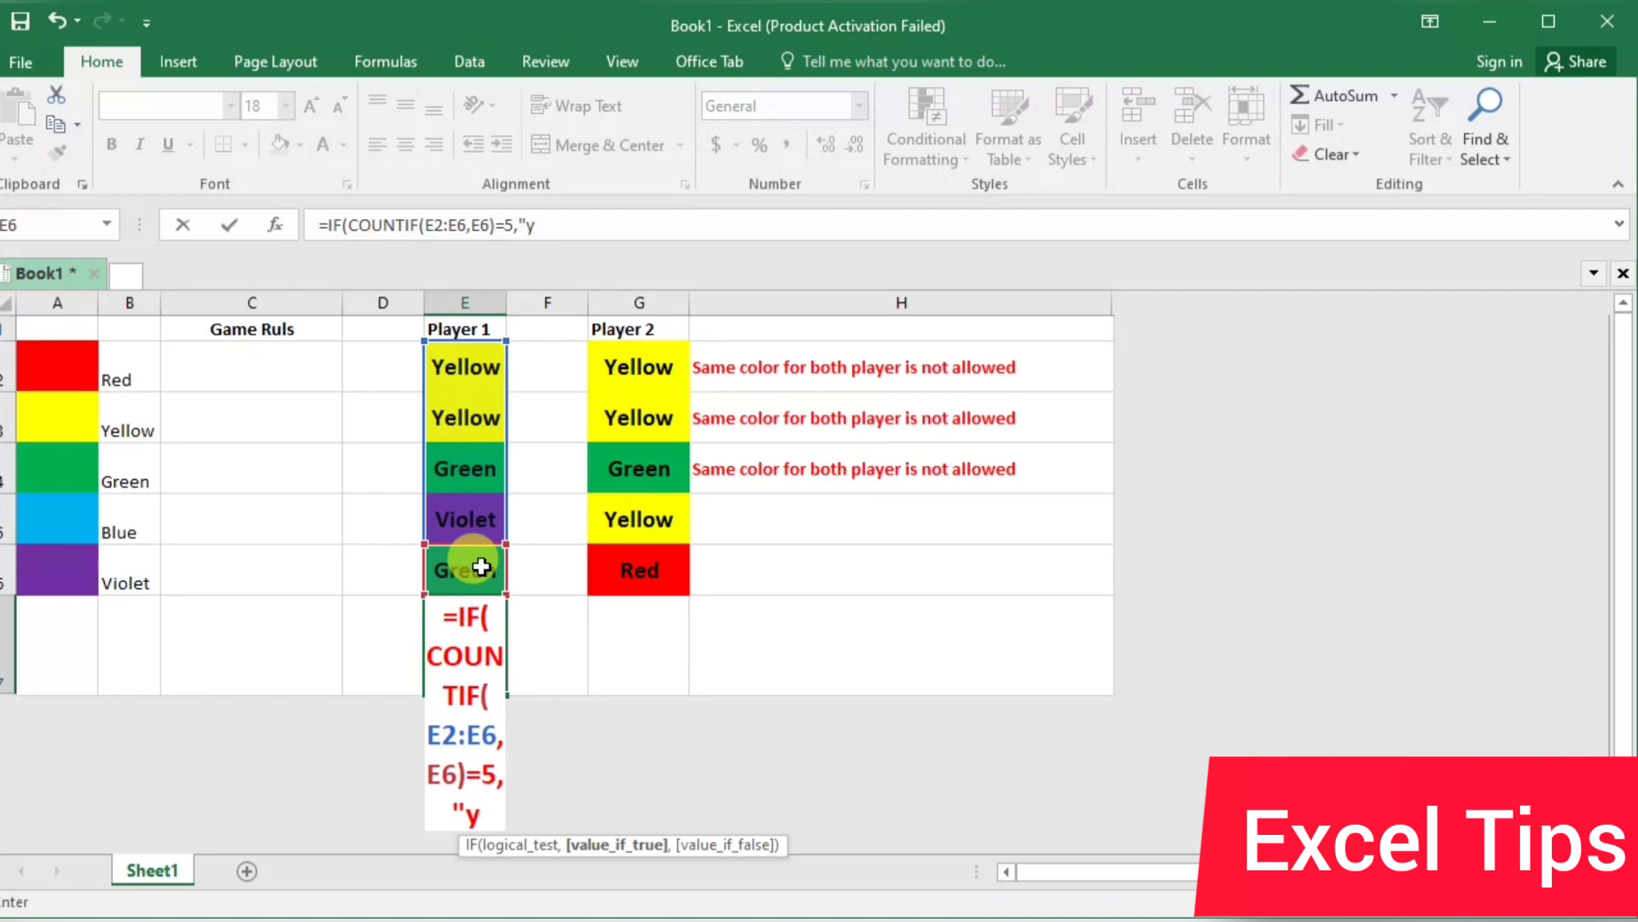
Complete the E7 IF formula with "You Win" as the true value and an empty string "" as the false value
key("BackSpace")
type("You Wi")
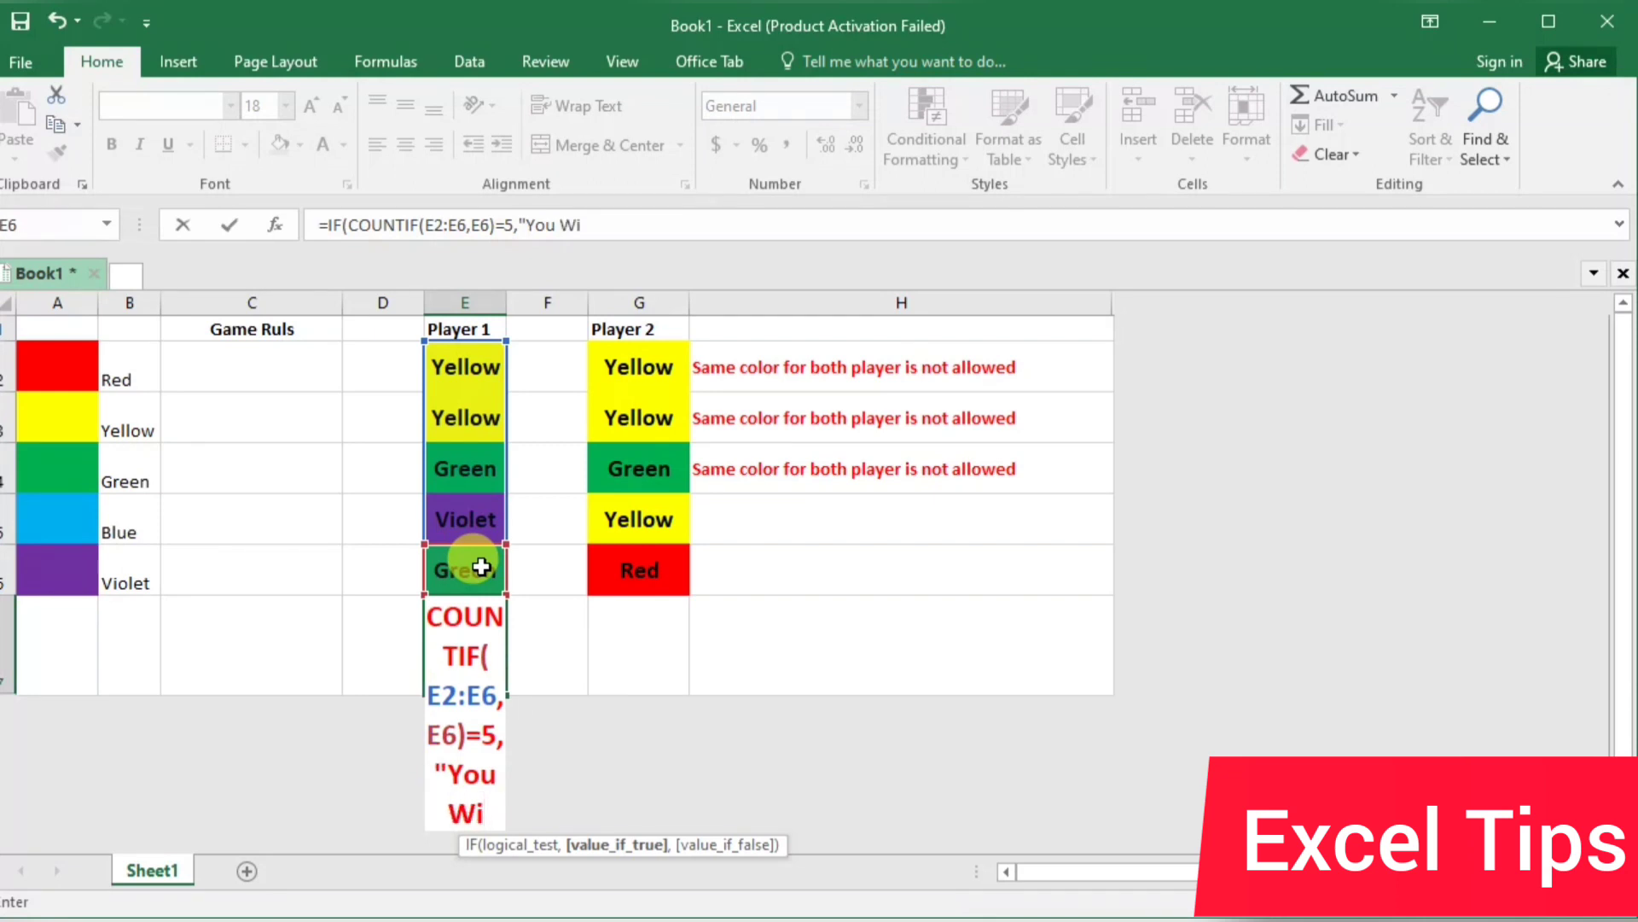
type("n\",\"\")")
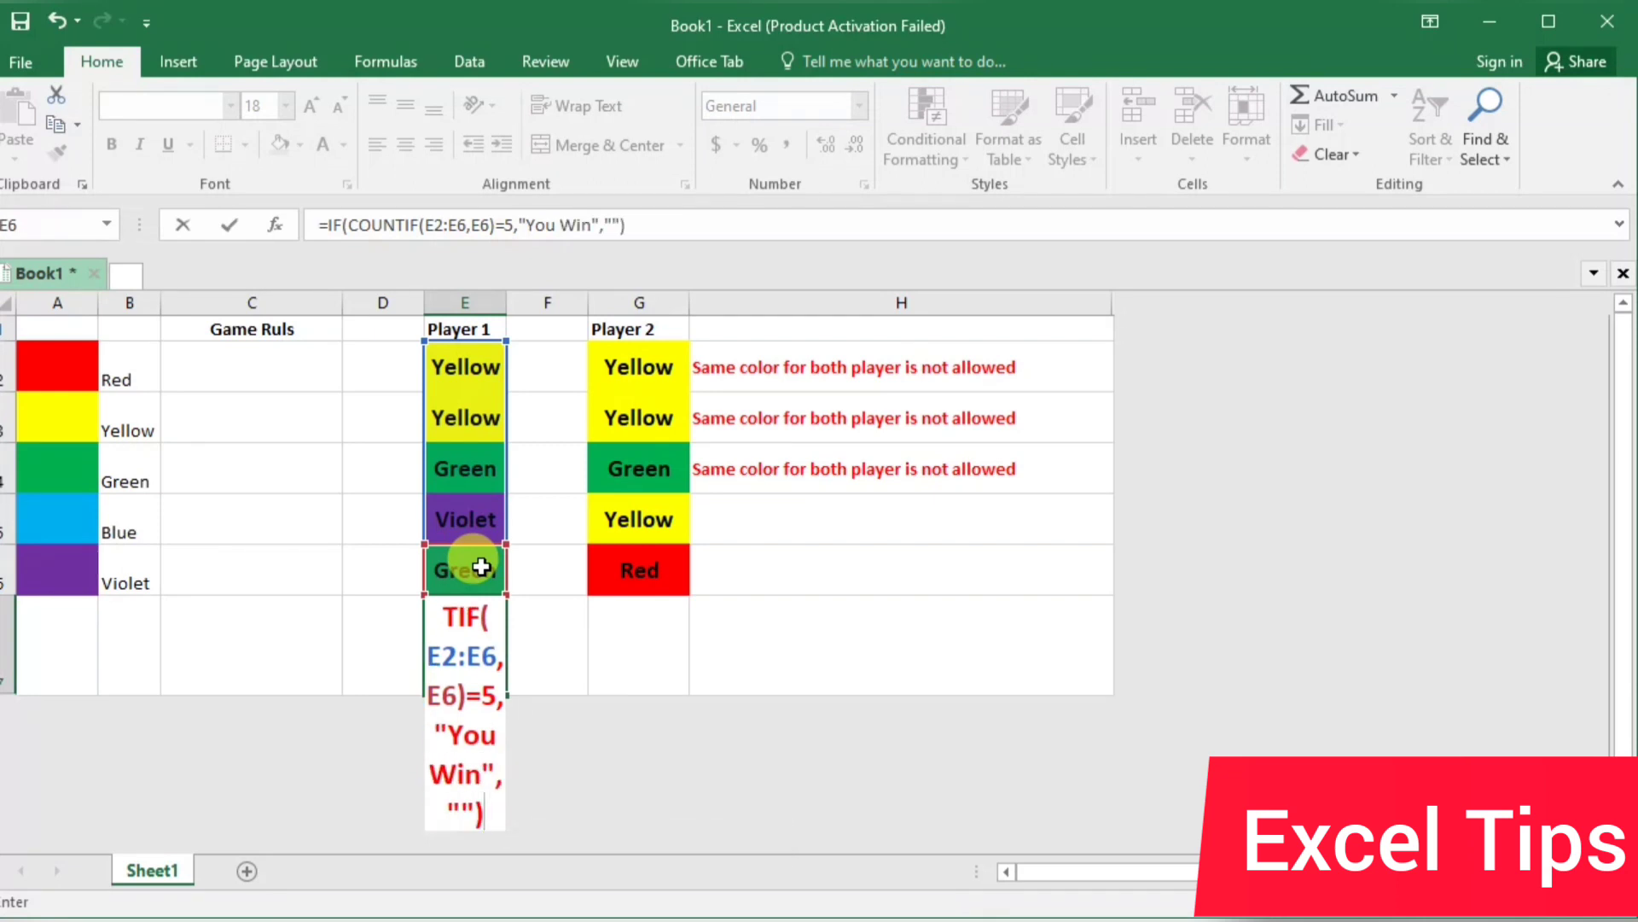
key("Return")
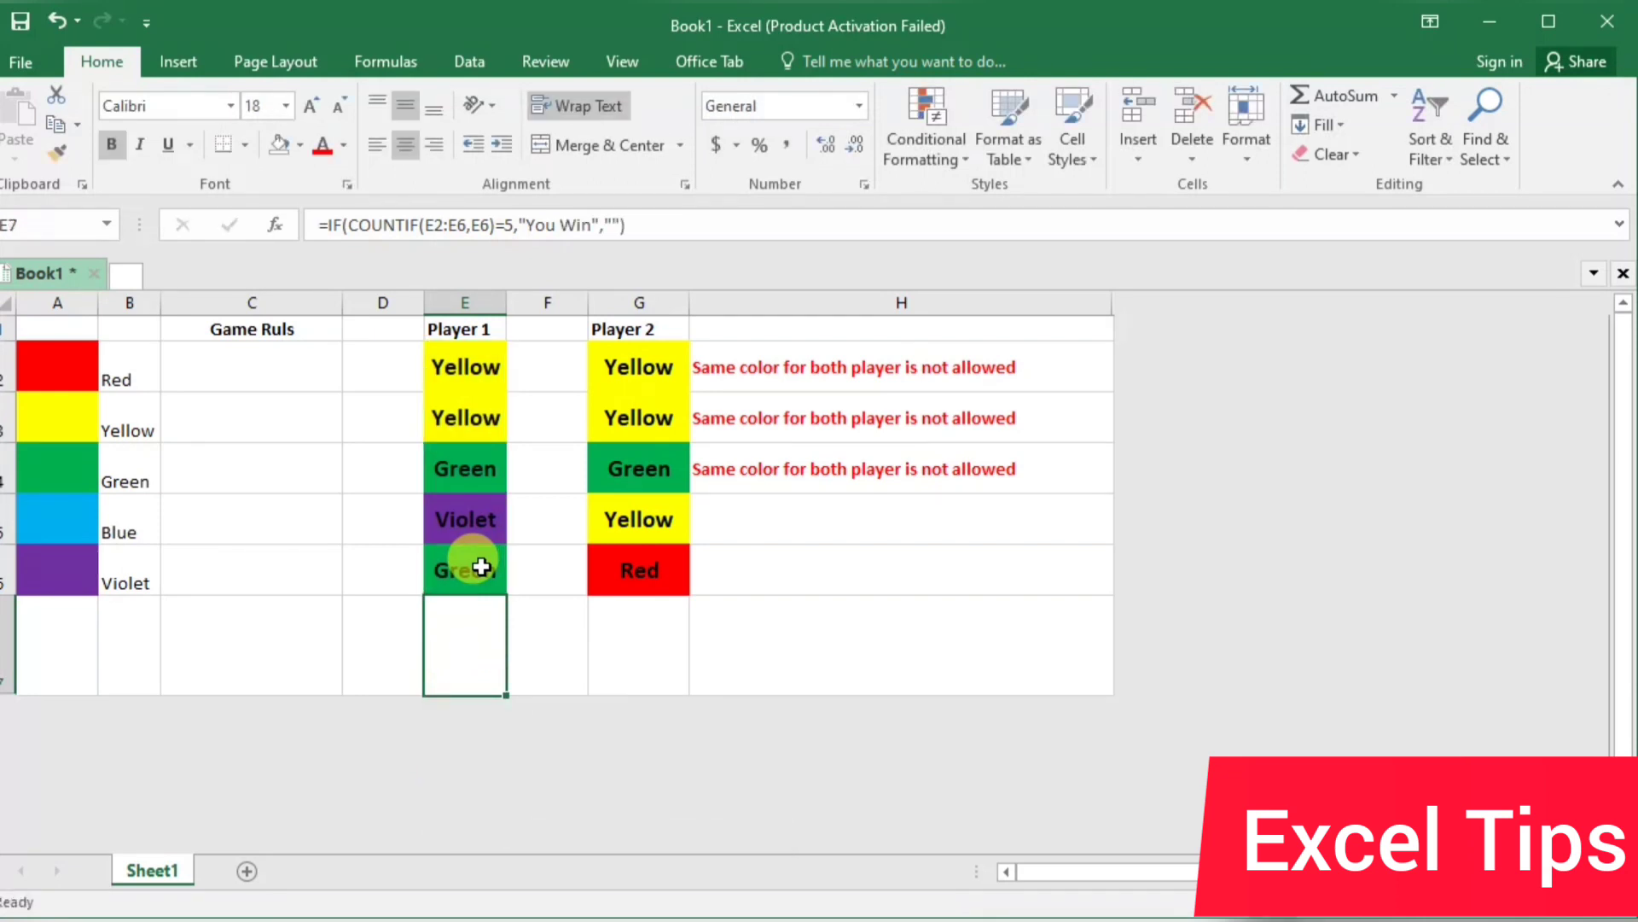
Copy the win formula from E7 to G7 for Player 2
key("ctrl+c")
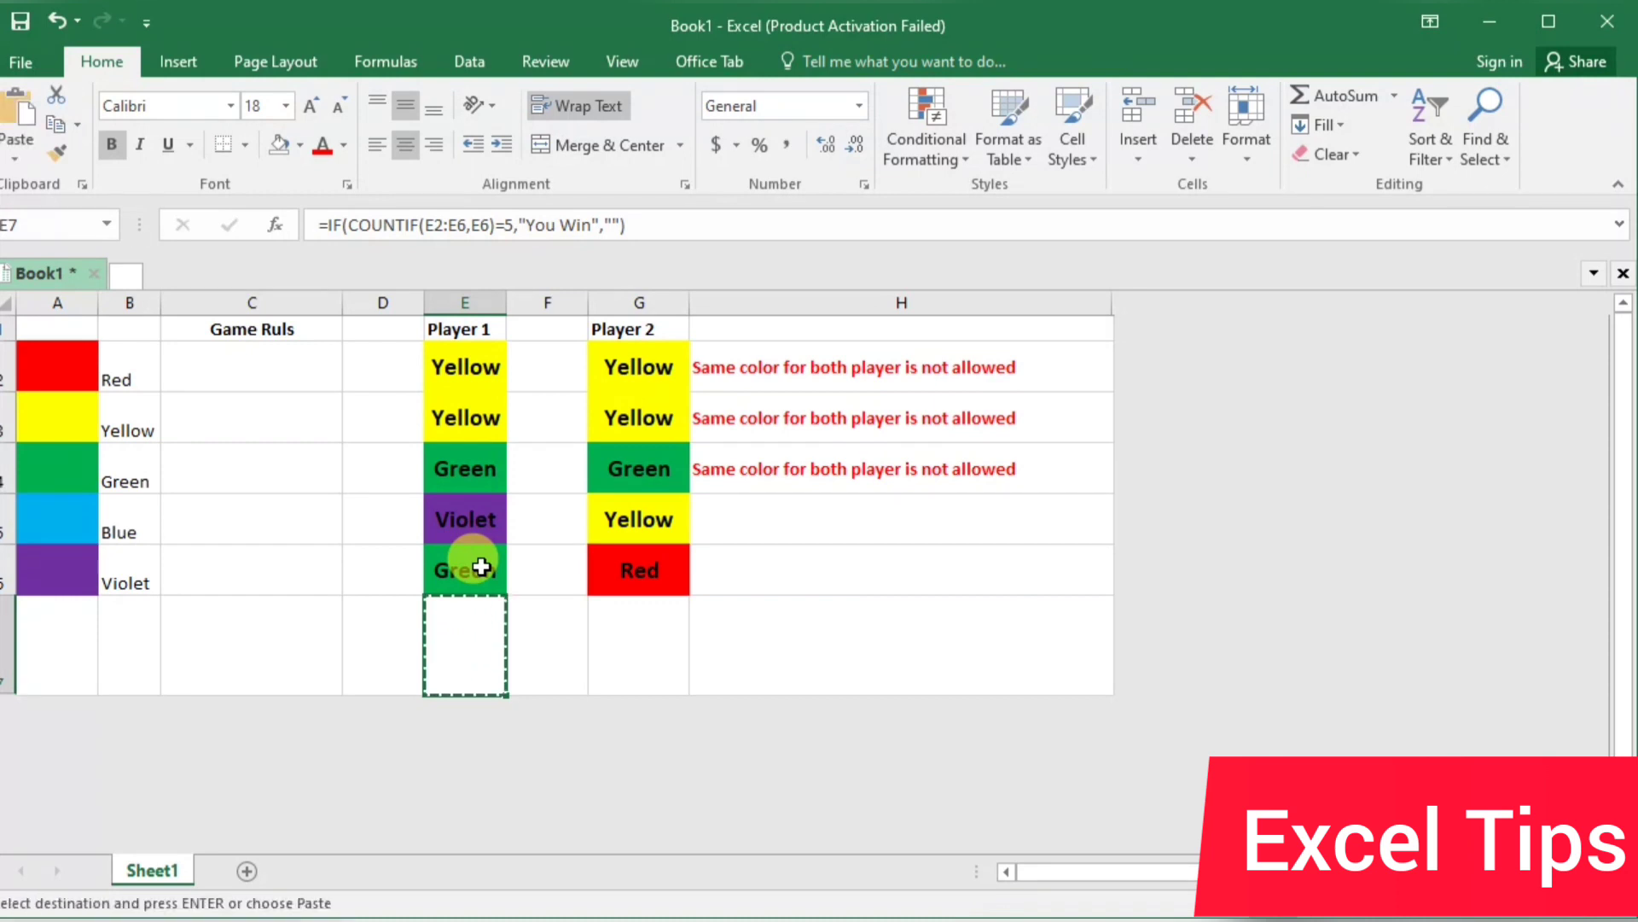
key("Right")
key("Right")
key("Return")
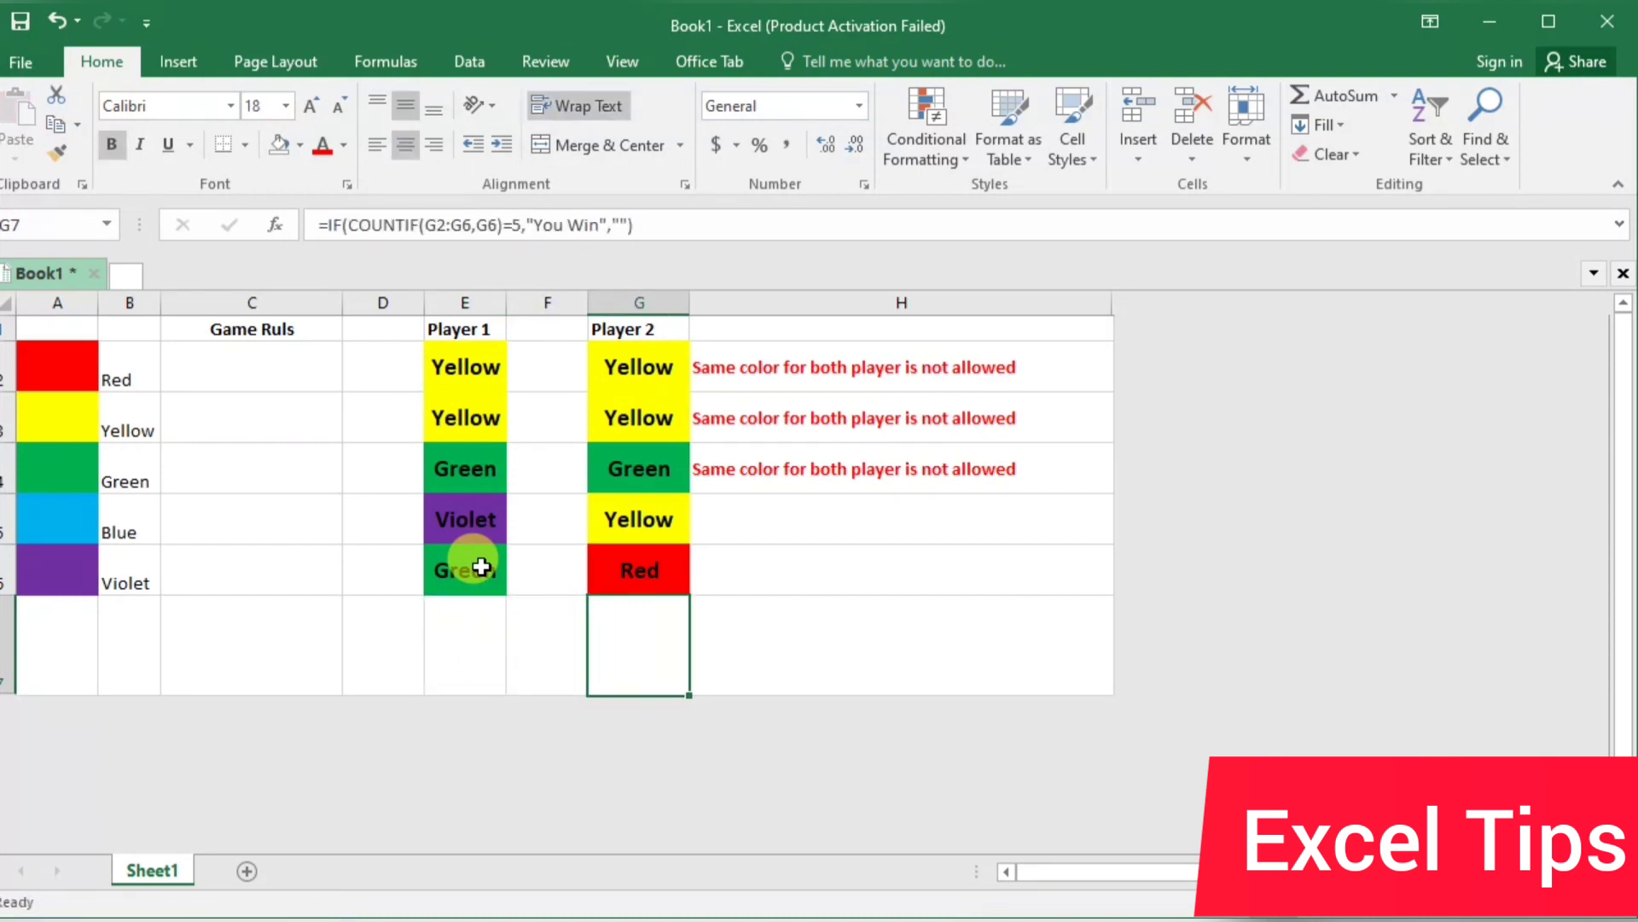
Choose Yellow from the drop-down lists in Player 1's cells E4, E5 and E6
left_click(474, 461)
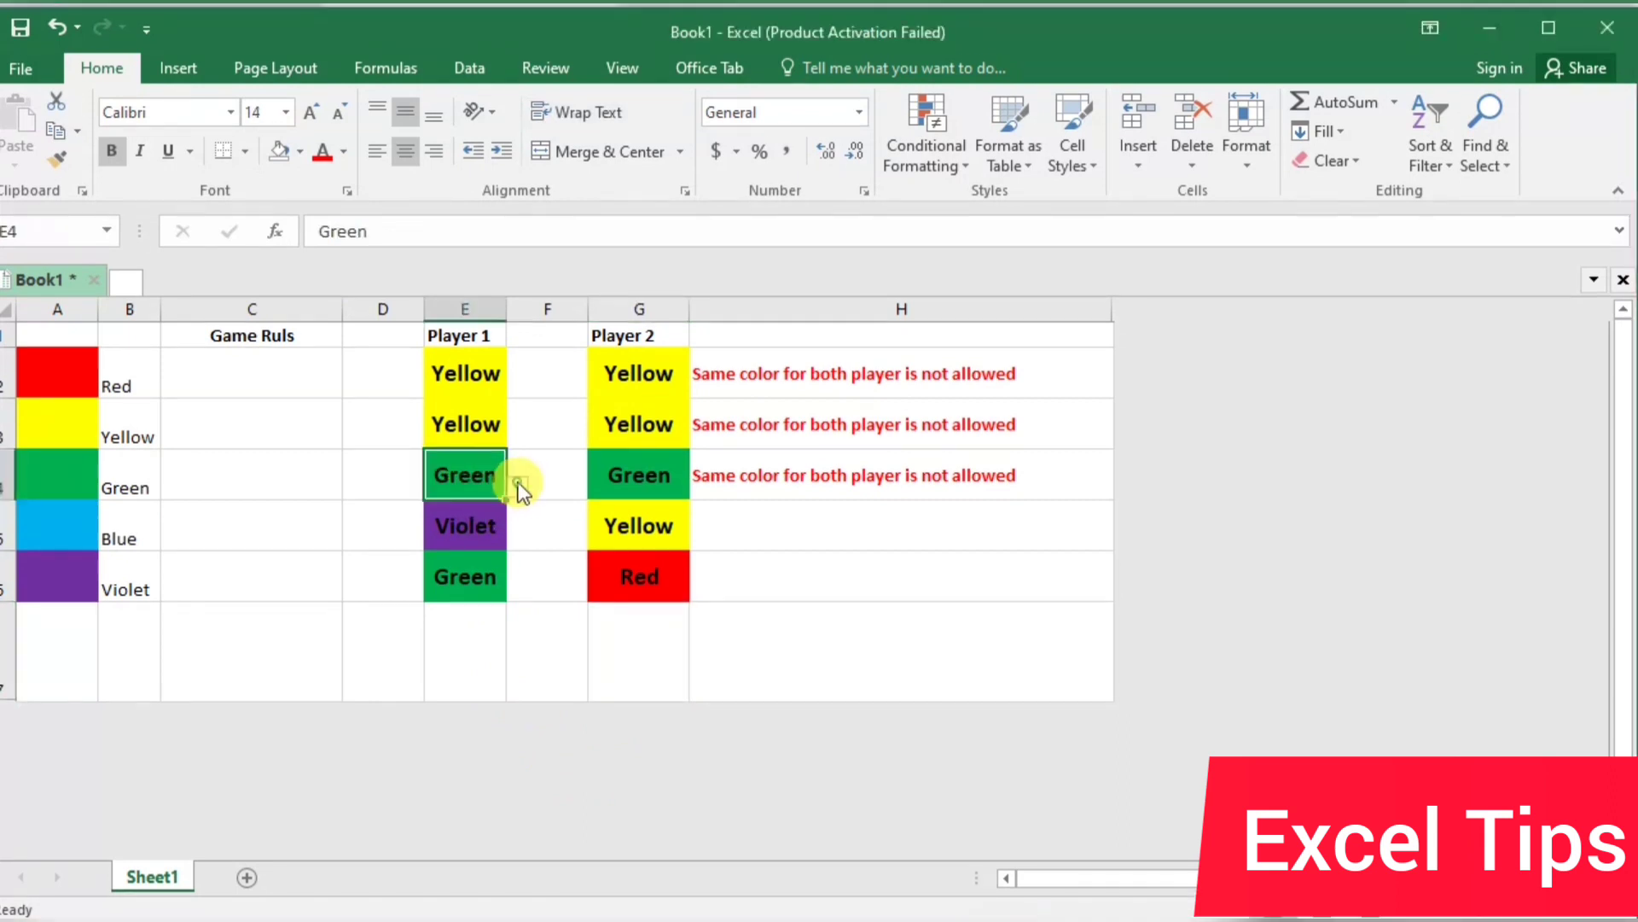
left_click(517, 481)
left_click(512, 519)
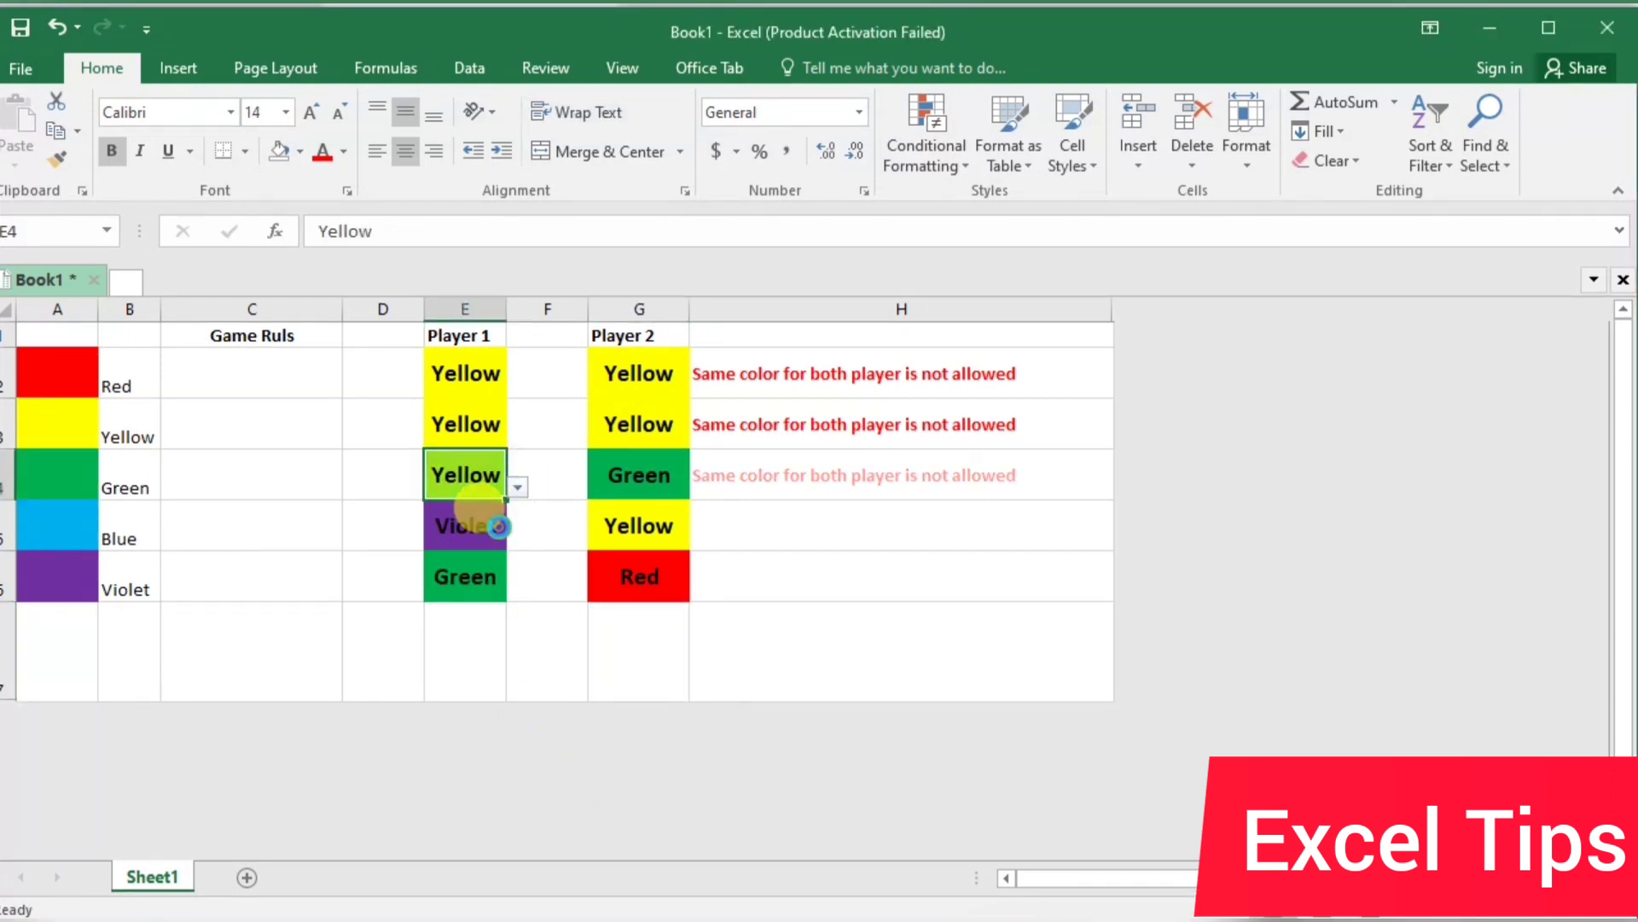
left_click(468, 523)
left_click(517, 537)
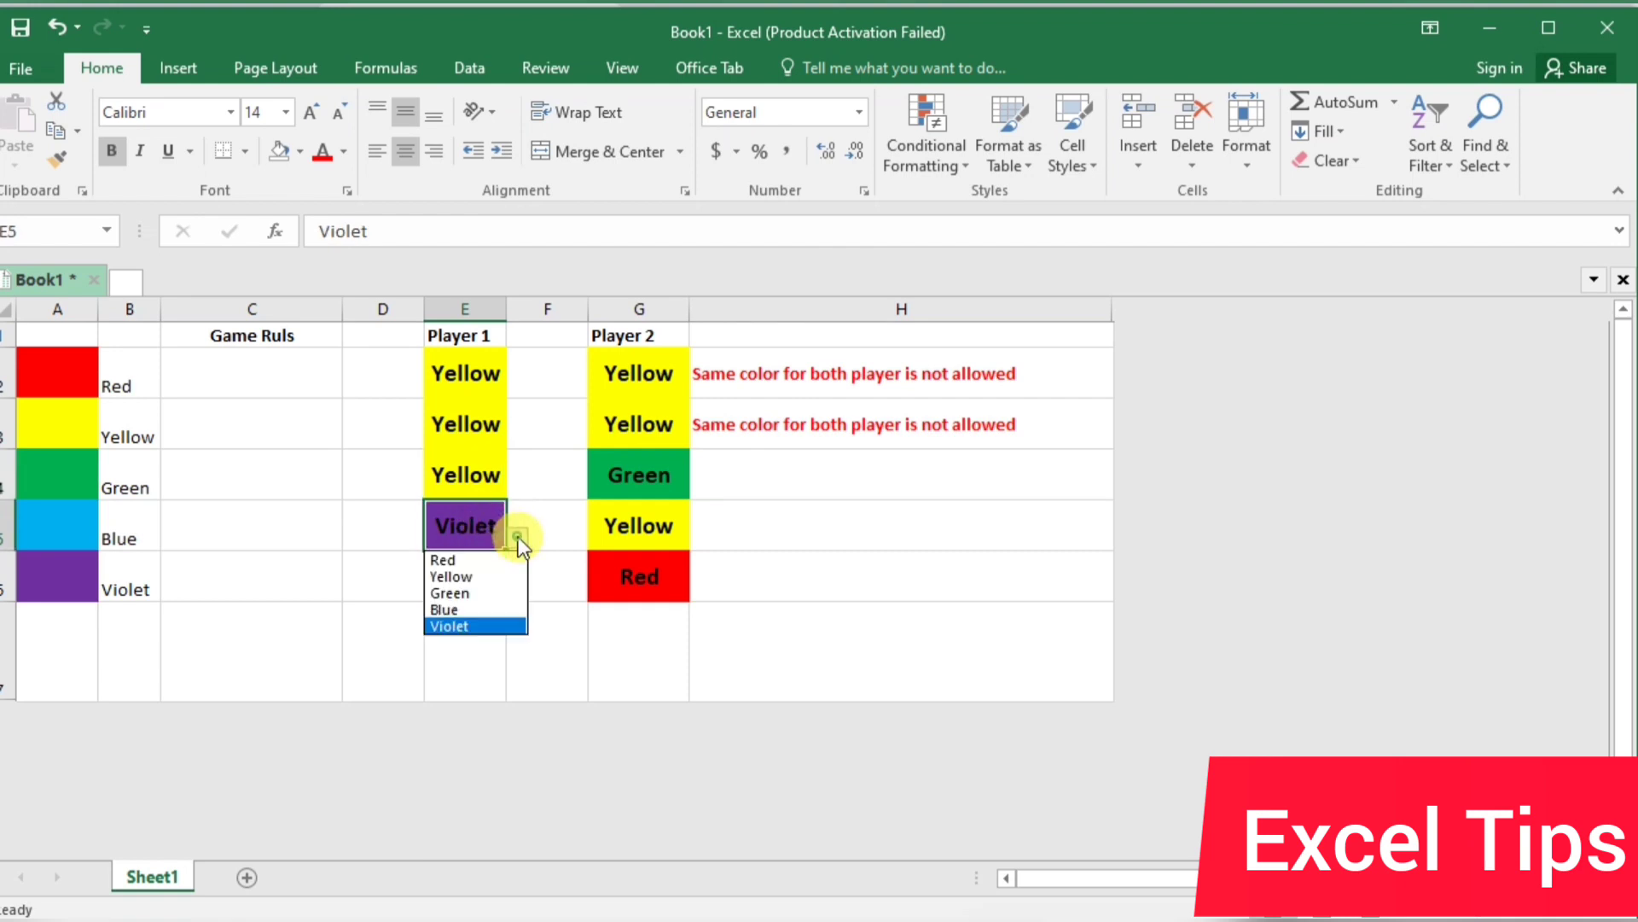
left_click(491, 592)
left_click(472, 581)
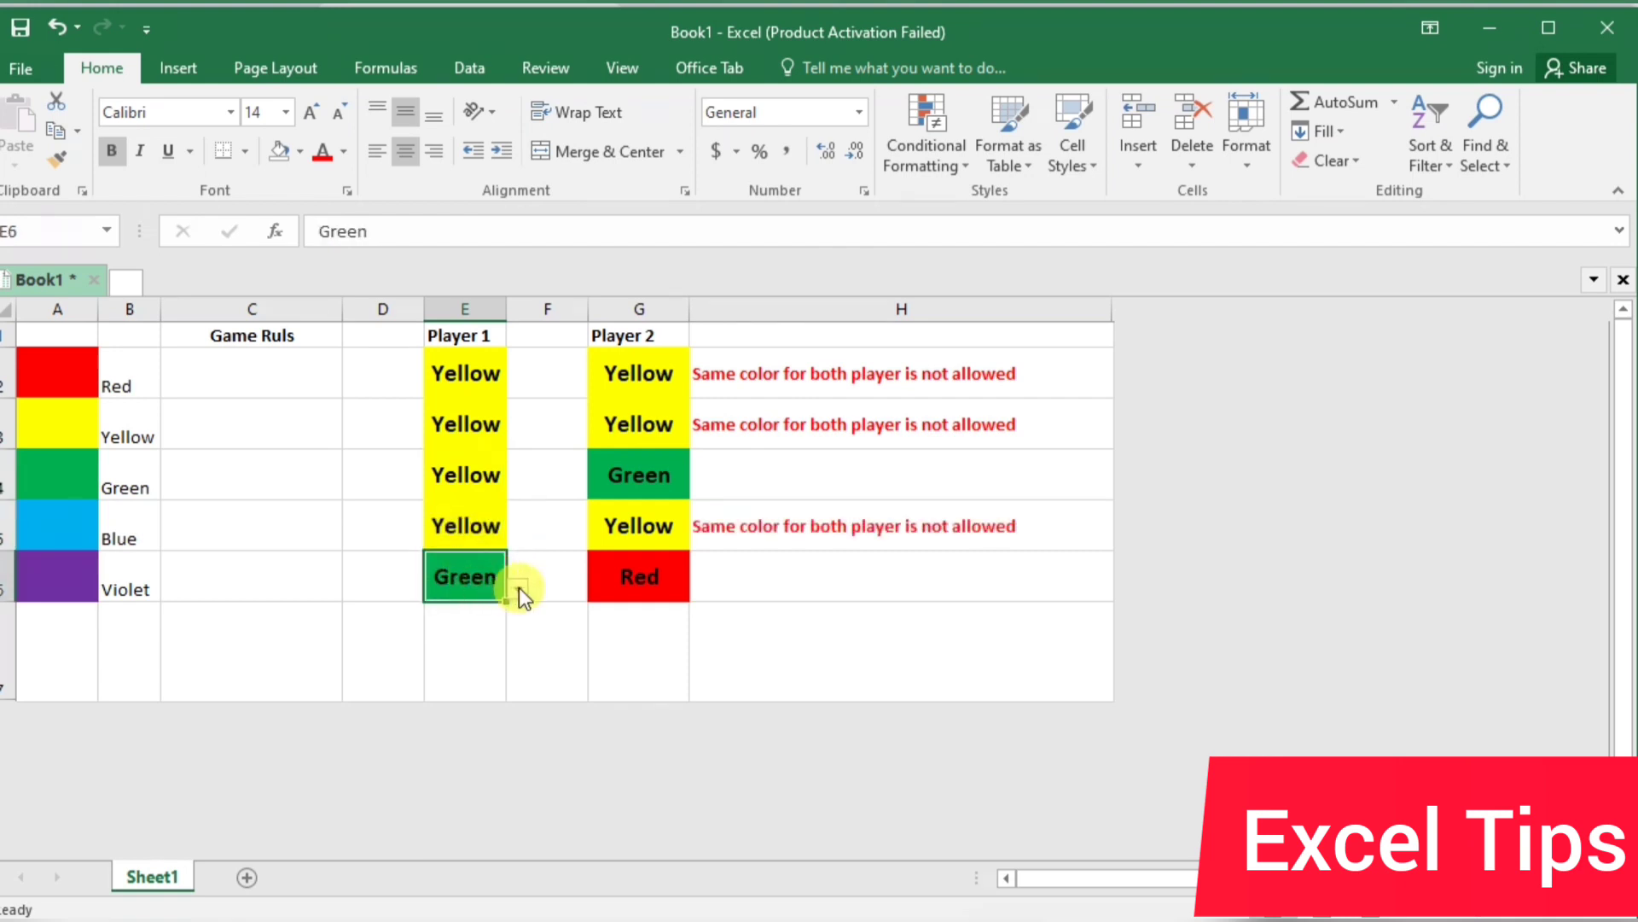
left_click(518, 586)
left_click(478, 627)
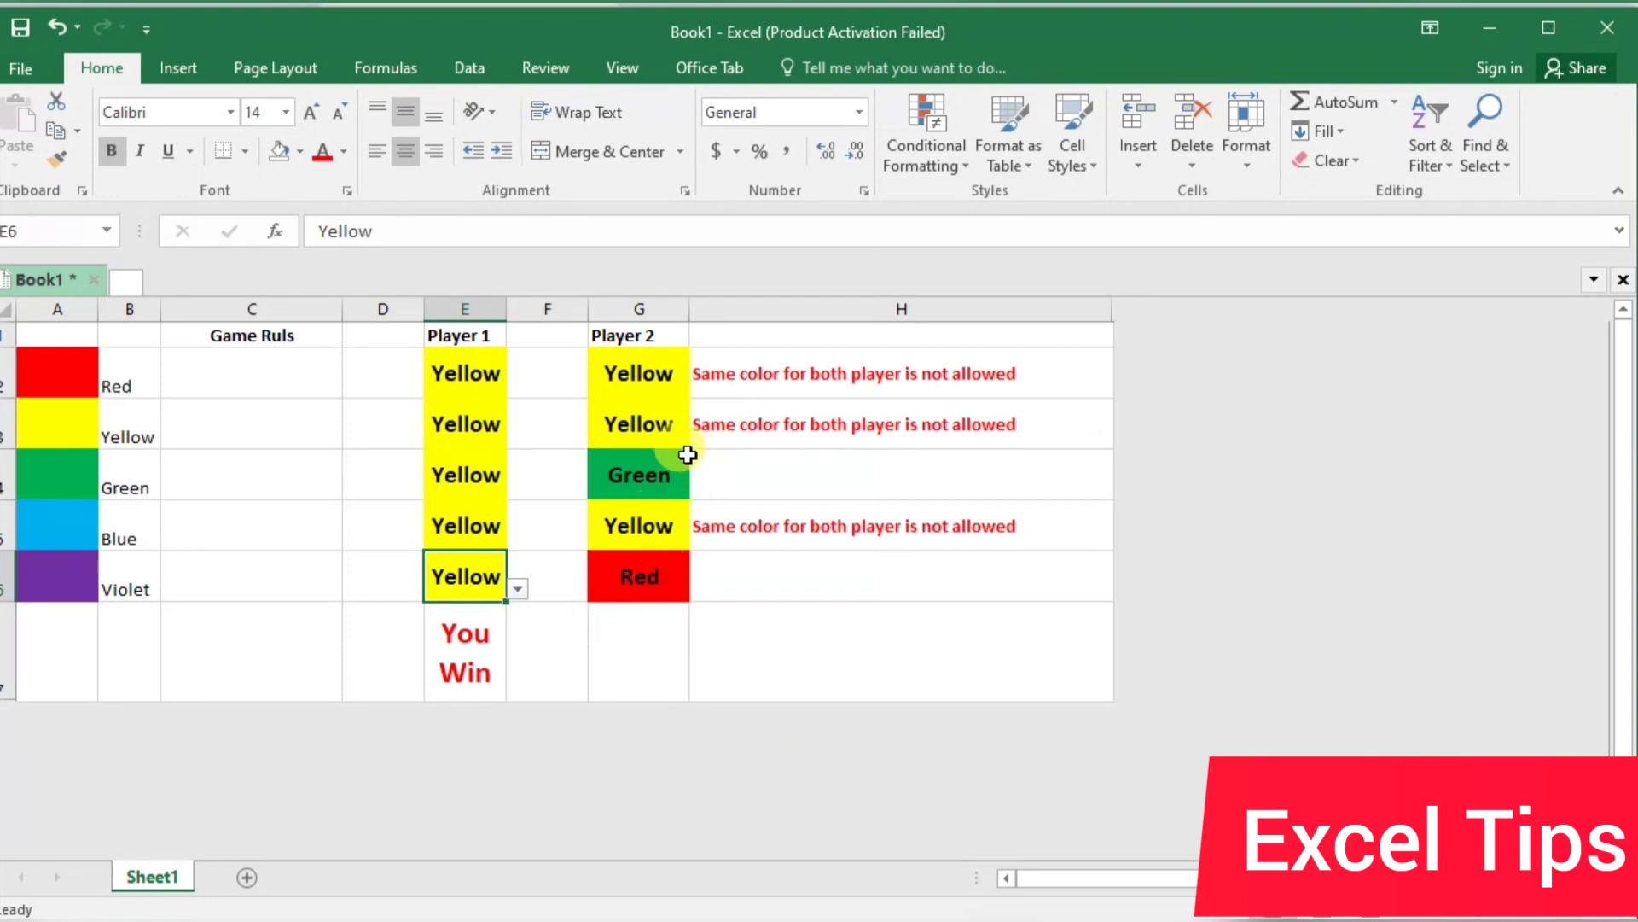
Choose Red from the drop-down lists in Player 2's cells G2 and G3
left_click(647, 373)
left_click(700, 386)
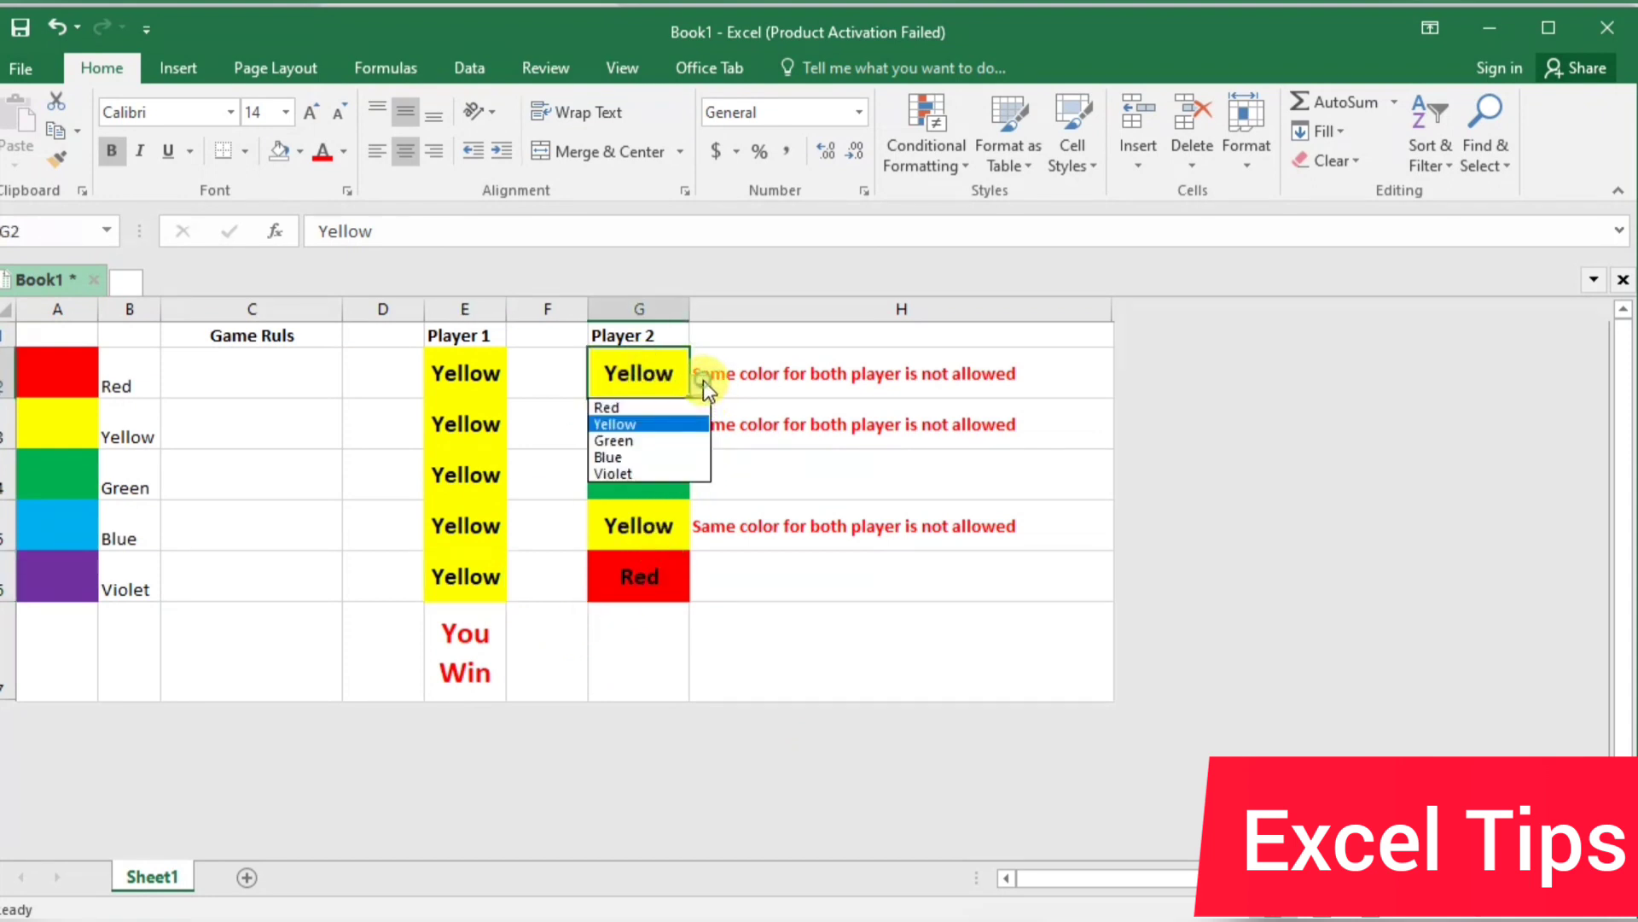
left_click(682, 408)
left_click(667, 422)
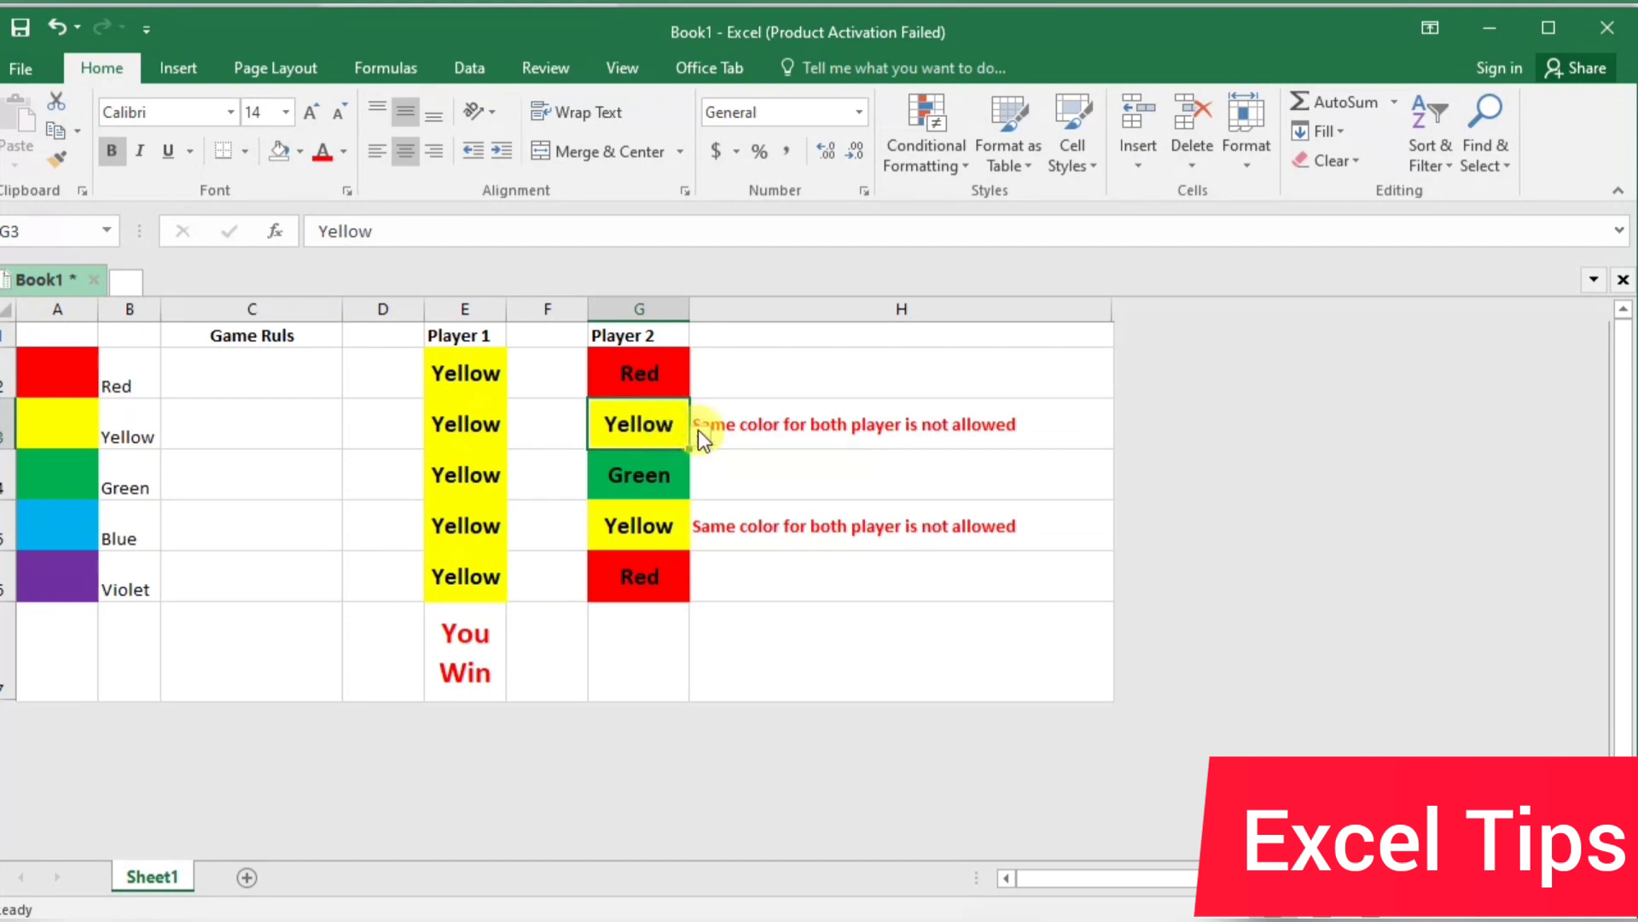
left_click(700, 436)
left_click(679, 455)
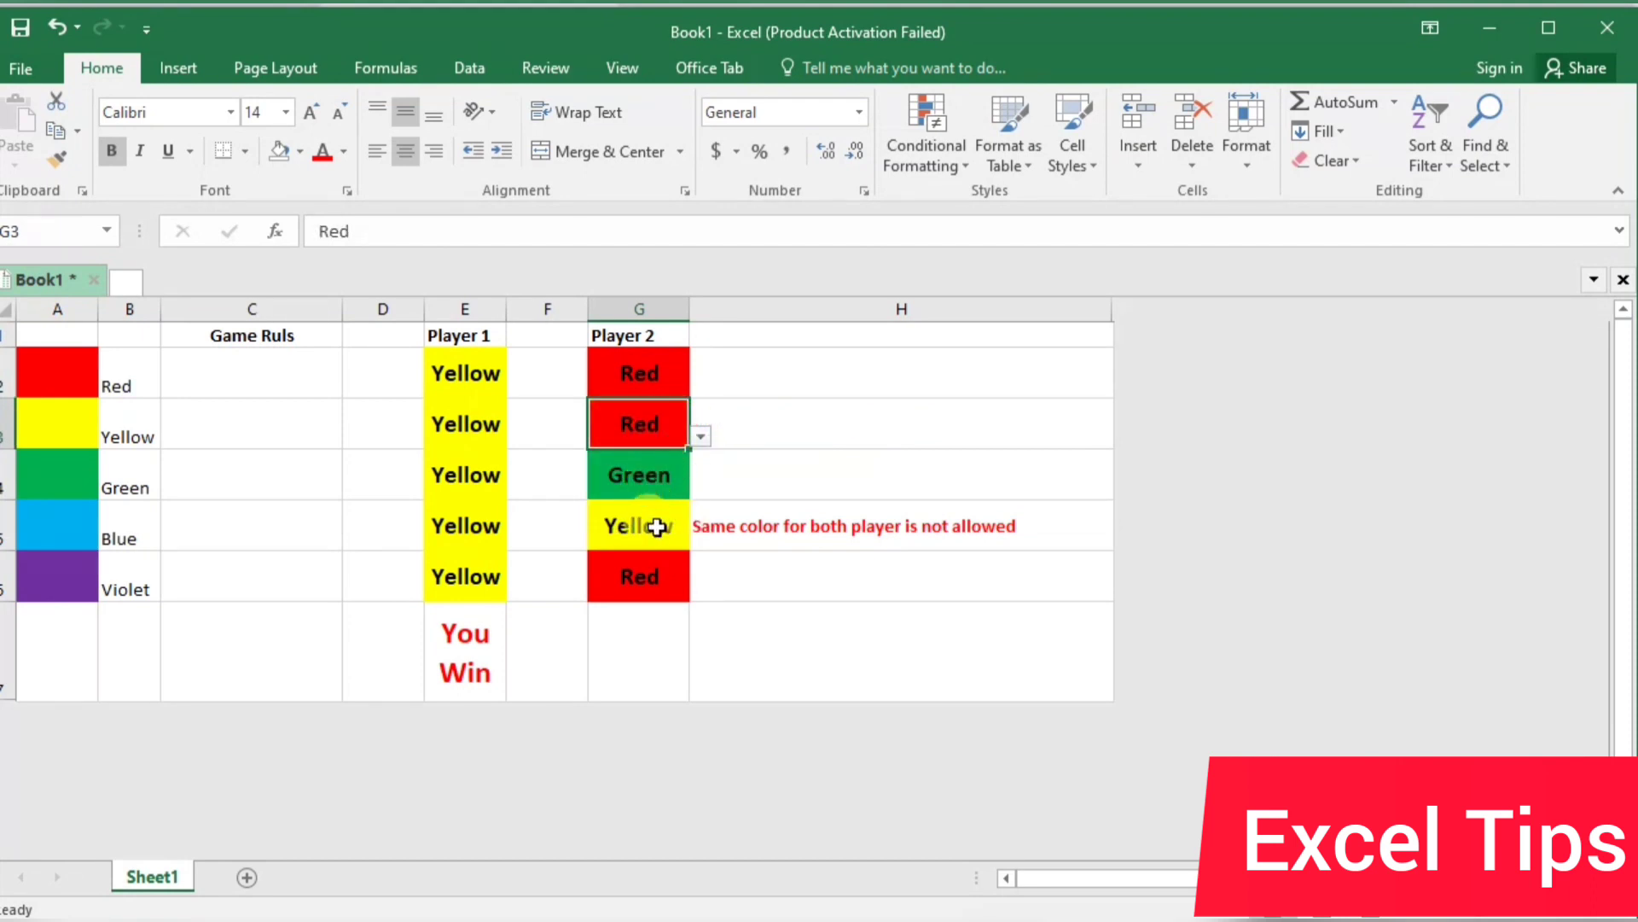
Set Player 2's remaining non-red cells, G5 and G4, to Red from their drop-down lists
left_click(627, 524)
left_click(700, 539)
left_click(674, 568)
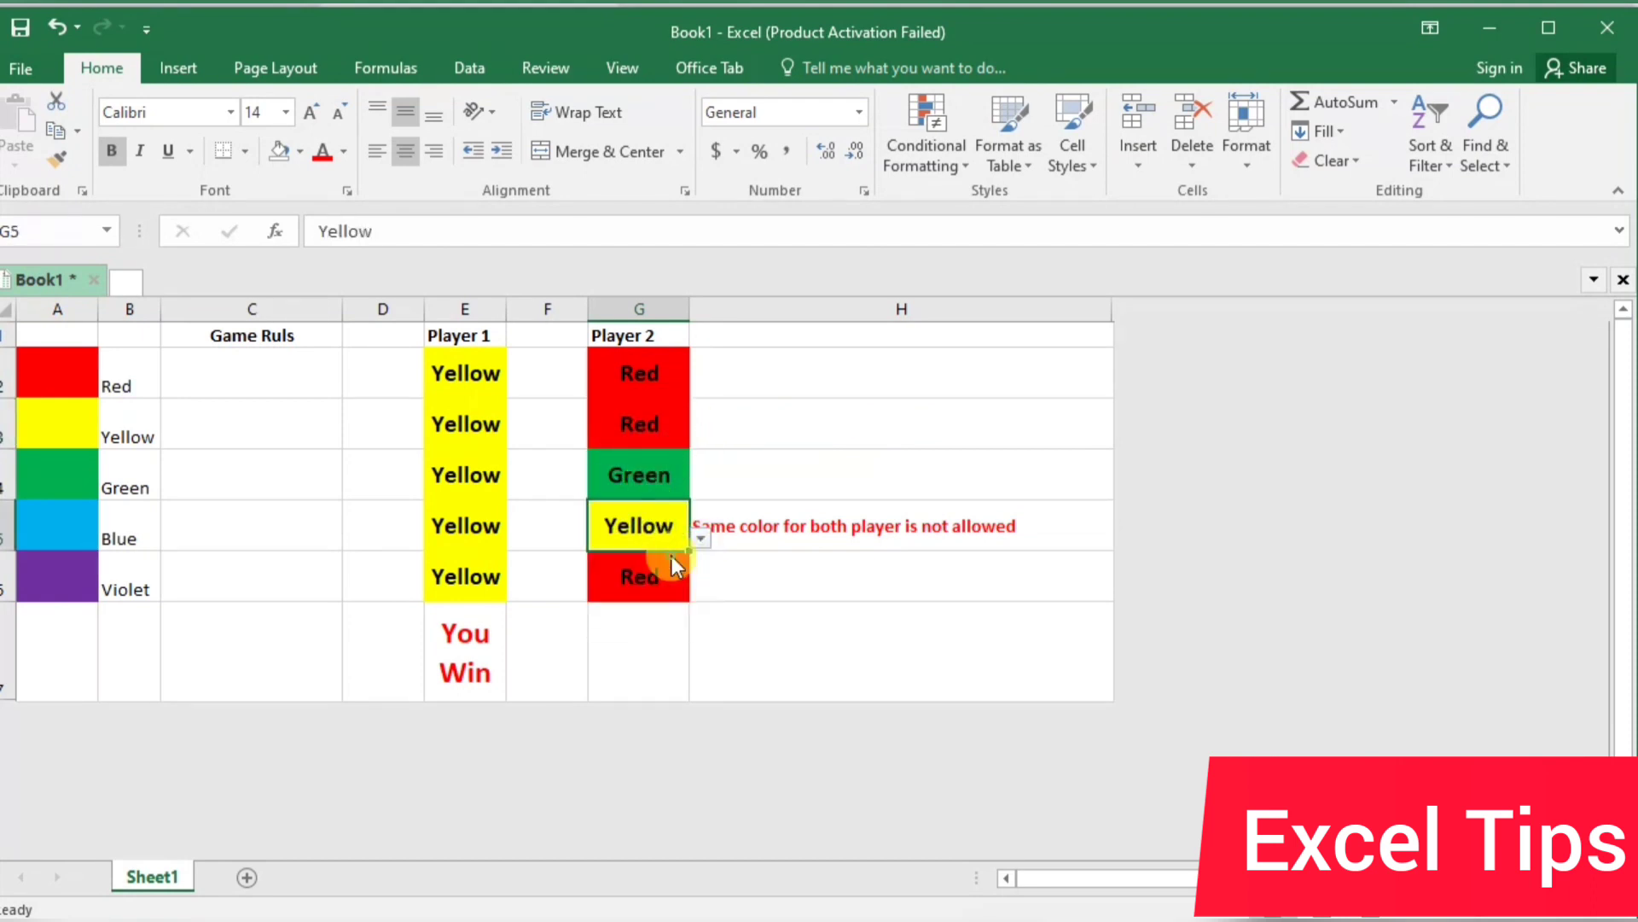
left_click(658, 475)
left_click(701, 486)
left_click(683, 512)
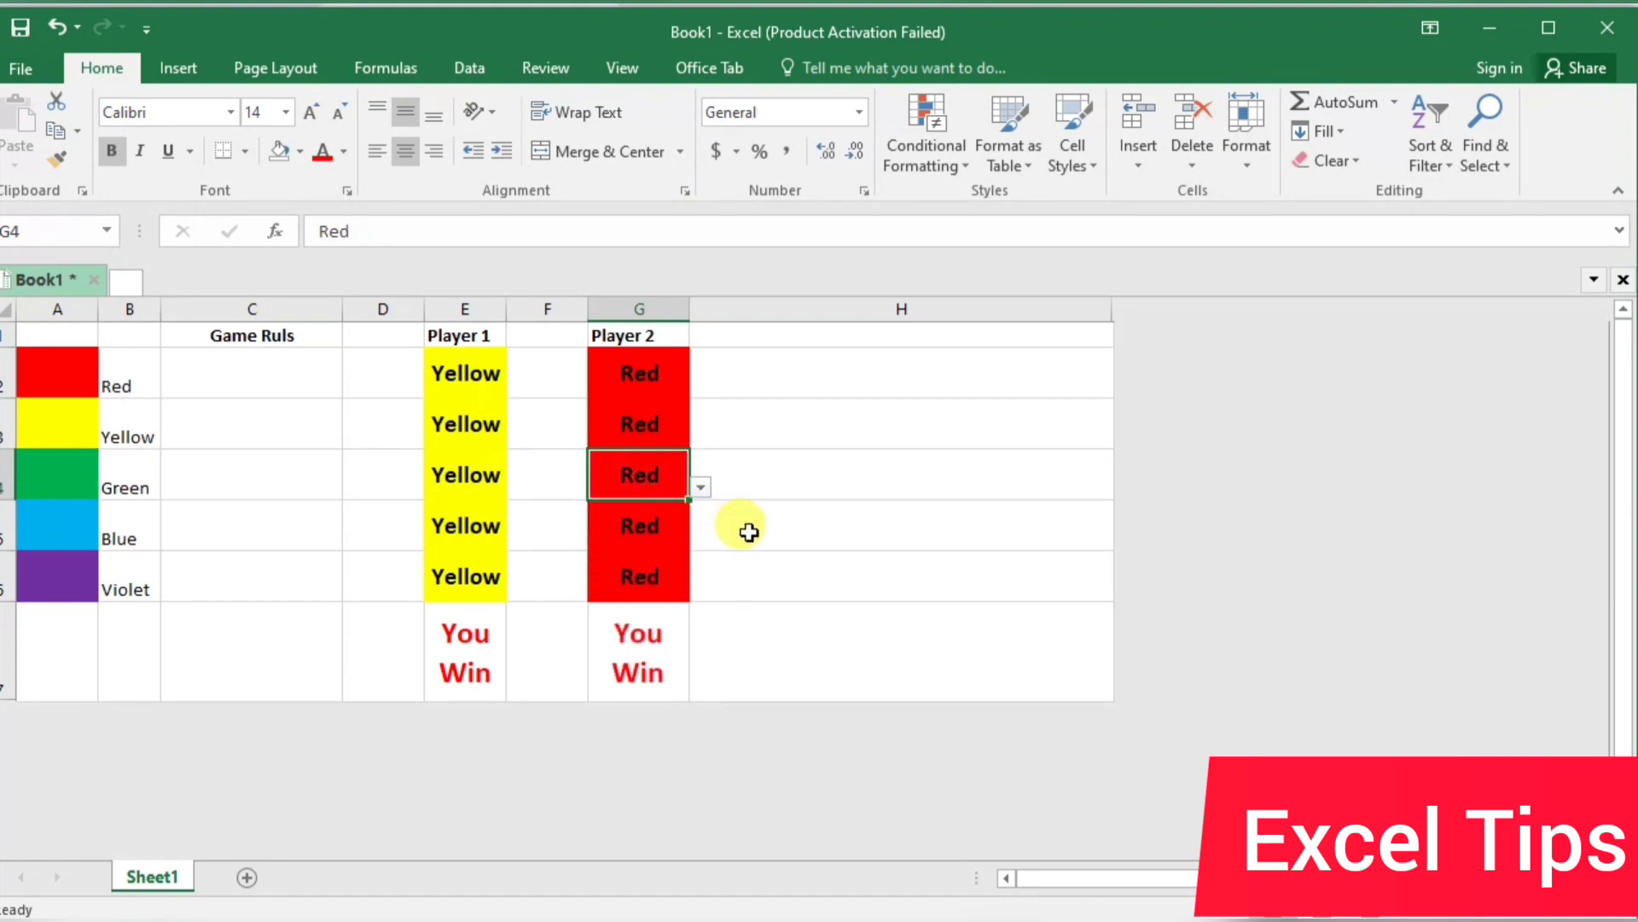